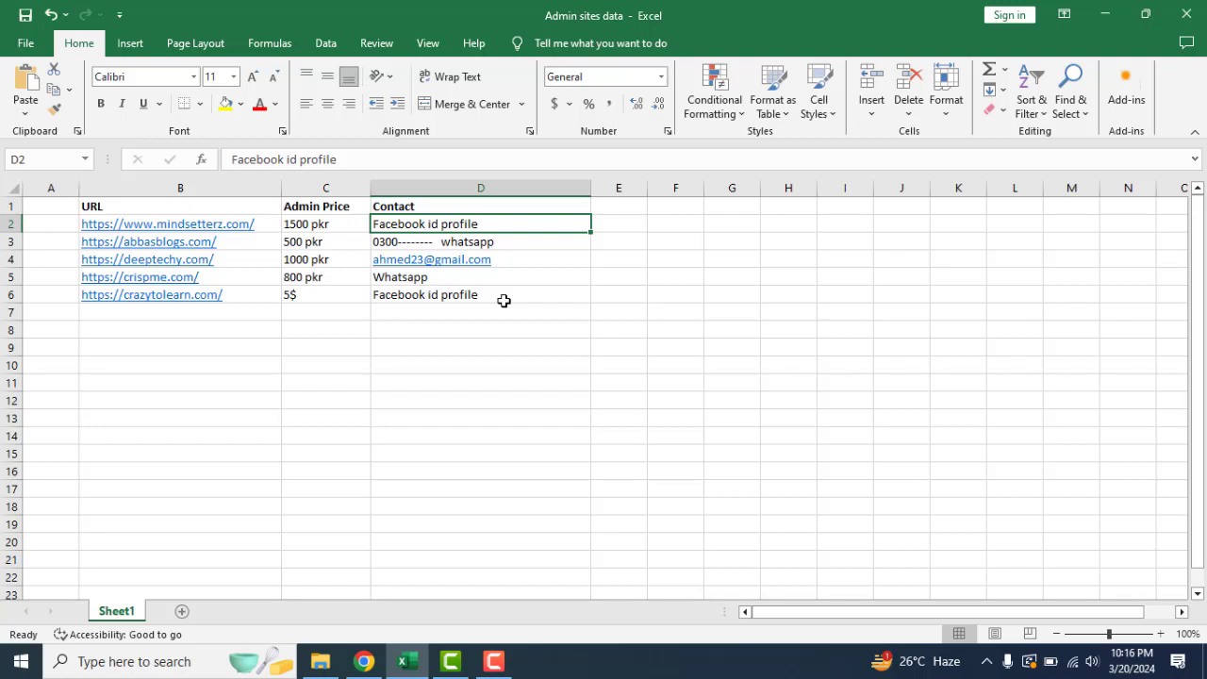
# Fill the deeptechy.com and crispme.com rows, cells B4:D5, with the blue theme colour.
pyautogui.click(598, 354)
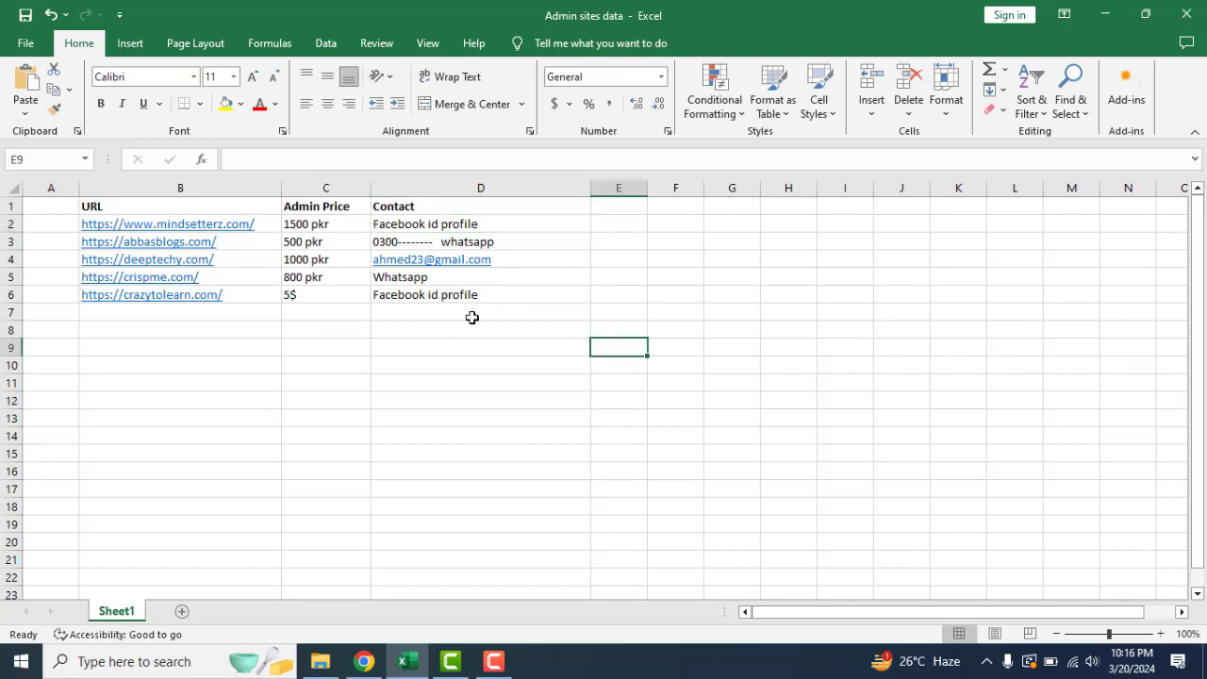
pyautogui.moveTo(229, 255); pyautogui.dragTo(447, 274)
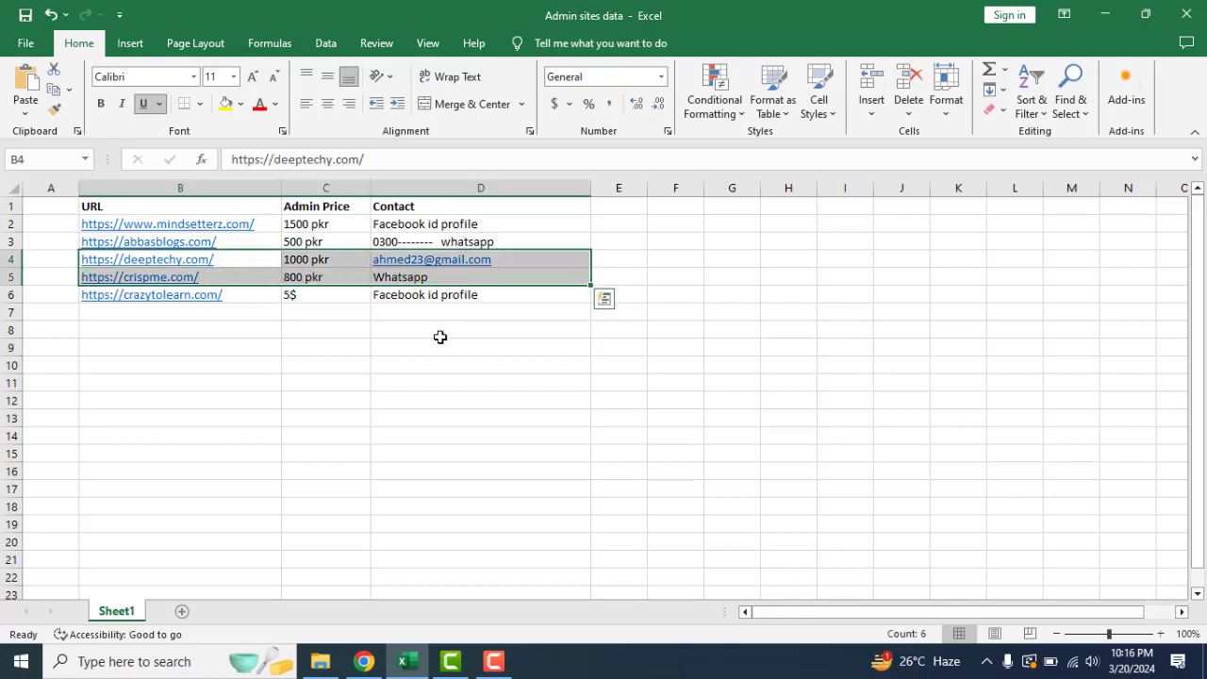
pyautogui.click(359, 347)
pyautogui.moveTo(236, 261); pyautogui.dragTo(466, 277)
pyautogui.click(240, 104)
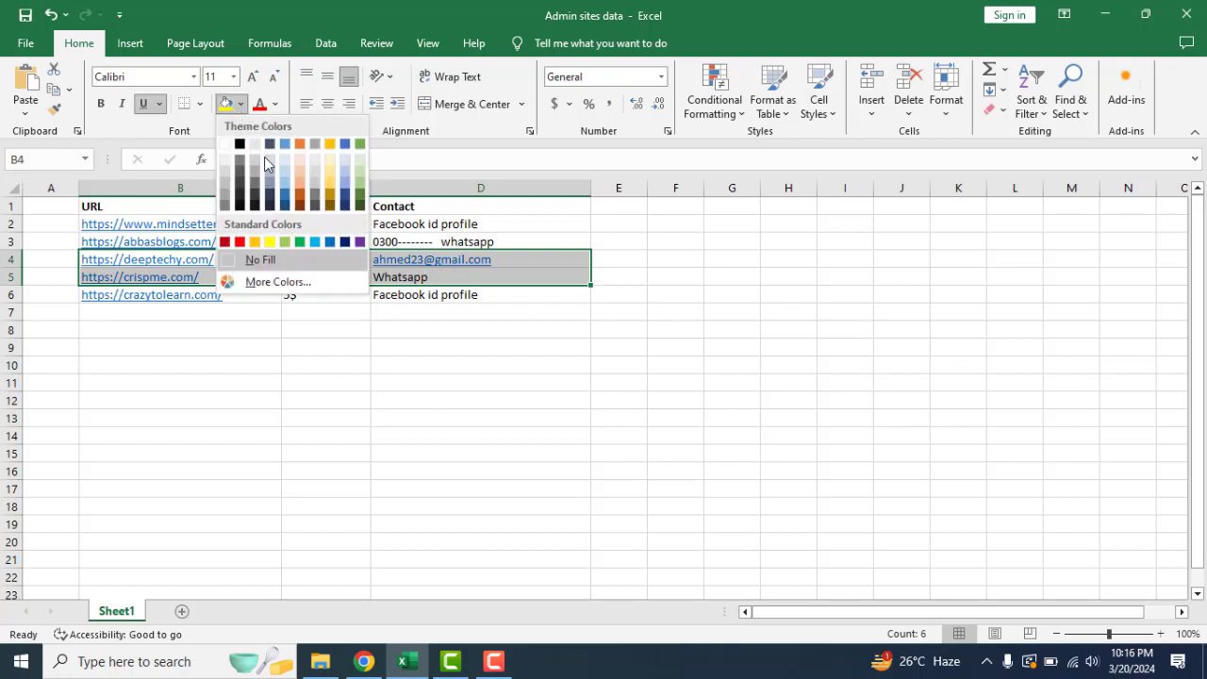
pyautogui.click(285, 146)
pyautogui.click(425, 345)
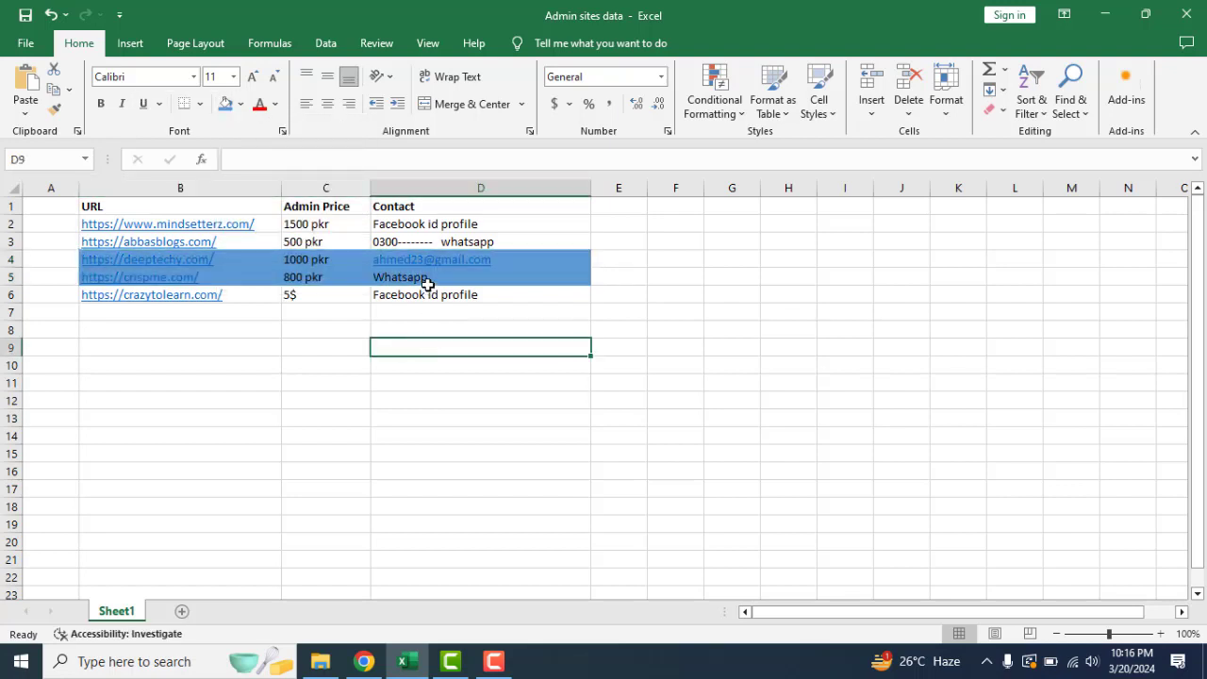
# Delete the contact text in cell D5 of the crispme.com row, leaving the cell empty.
pyautogui.doubleClick(429, 277)
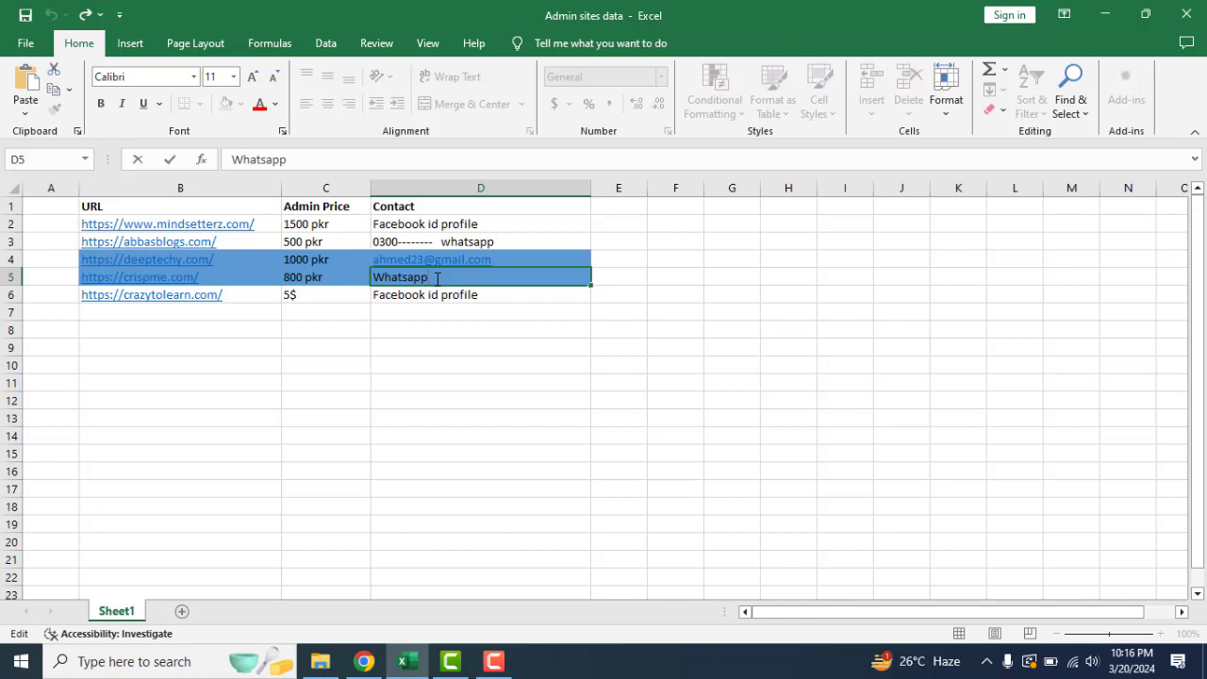
pyautogui.press('BackSpace')
pyautogui.press('BackSpace')
pyautogui.press('BackSpace')
pyautogui.press('BackSpace')
pyautogui.press('BackSpace')
pyautogui.press('BackSpace')
pyautogui.press('BackSpace')
pyautogui.press('BackSpace')
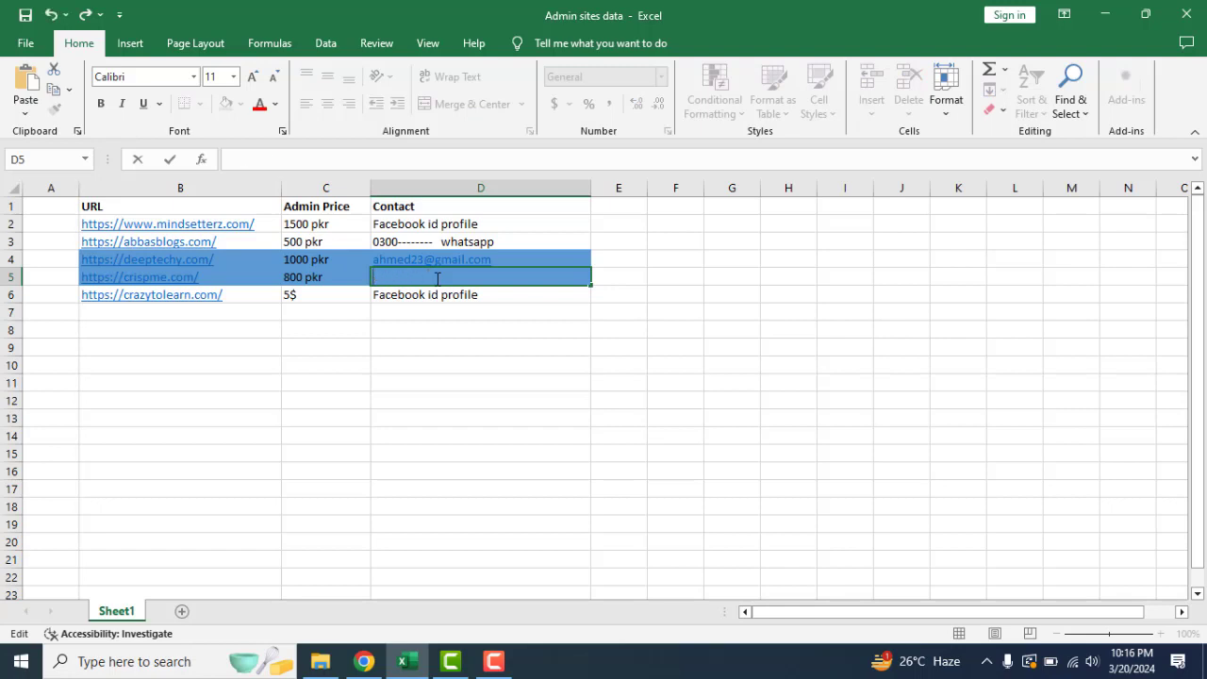
pyautogui.click(452, 357)
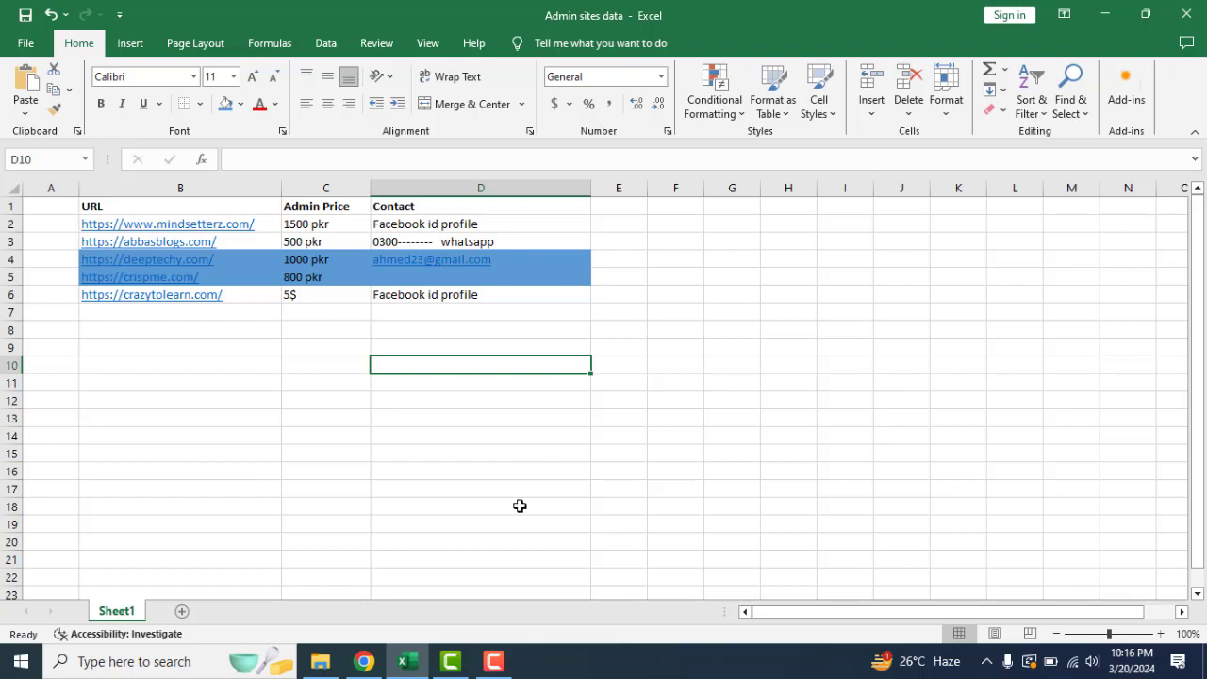
# Switch to Chrome, open Google Sheets from the Gmail account and create a blank spreadsheet.
pyautogui.moveTo(429, 668)
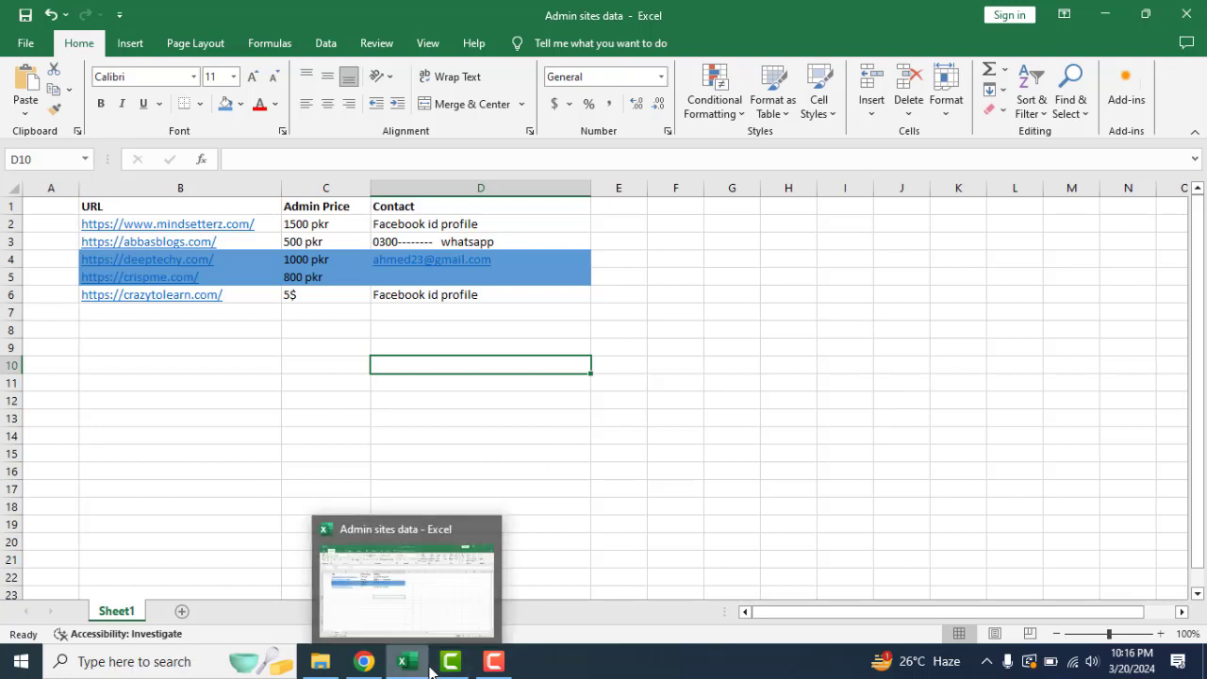
pyautogui.click(364, 661)
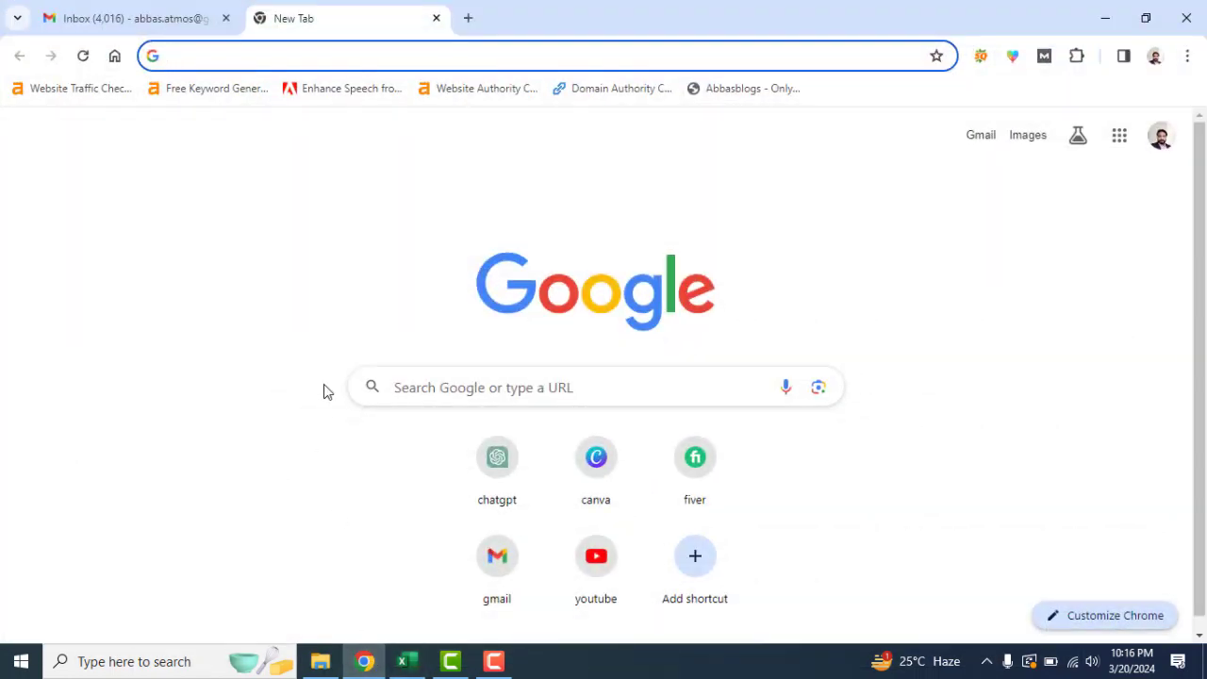
pyautogui.click(178, 7)
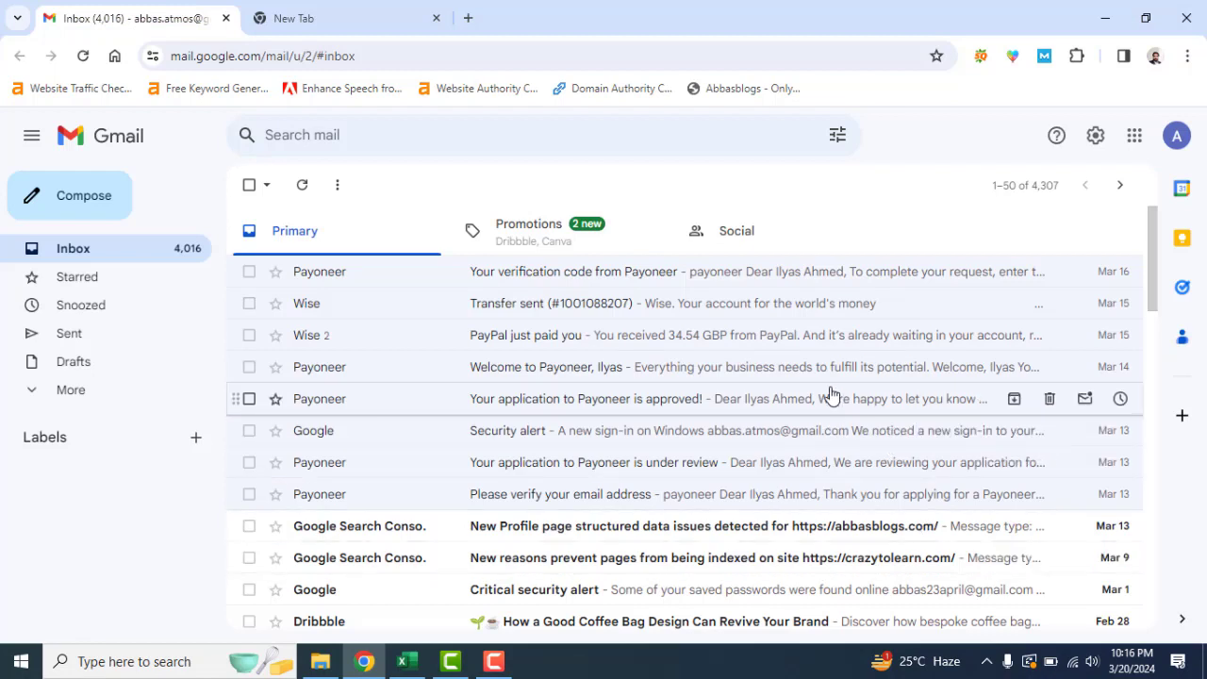
pyautogui.click(1132, 143)
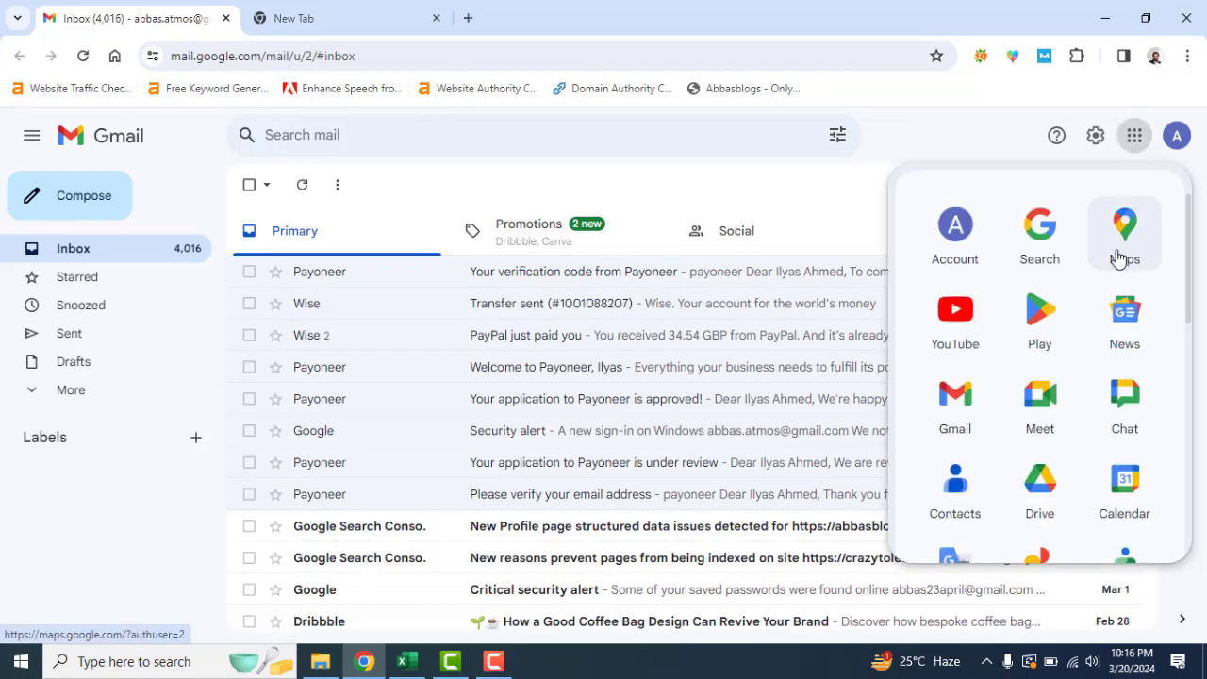
pyautogui.scroll(-6, 1118, 256)
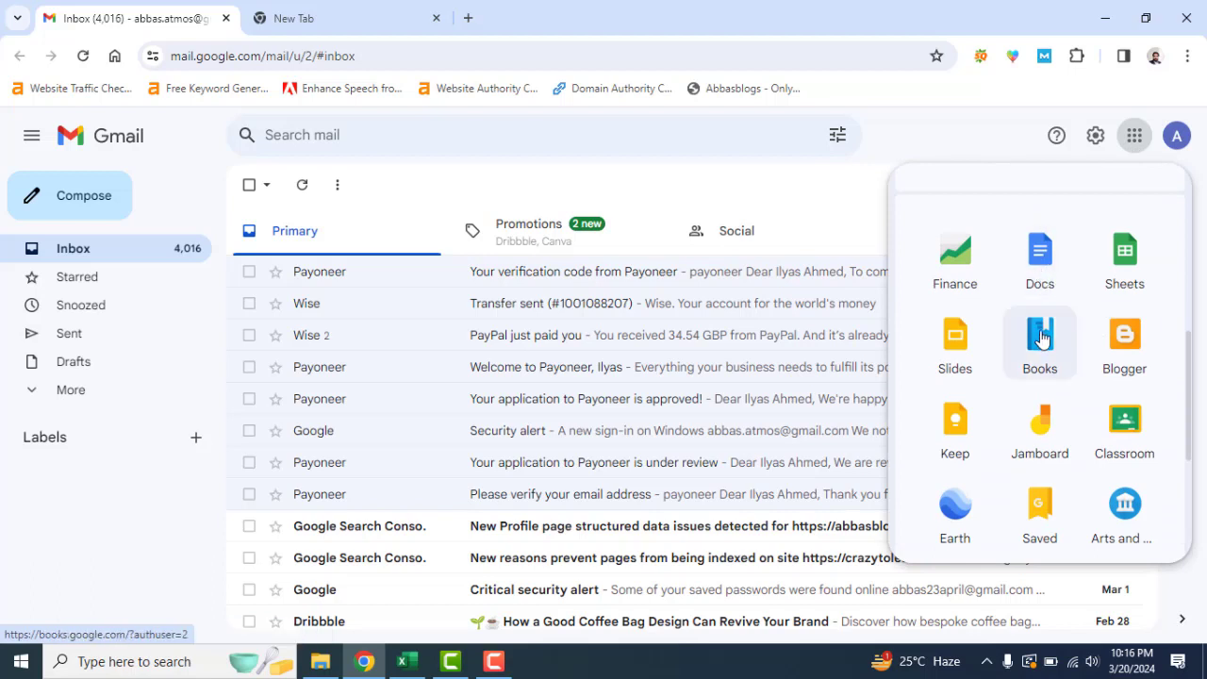
pyautogui.scroll(2, 1056, 335)
pyautogui.click(1135, 430)
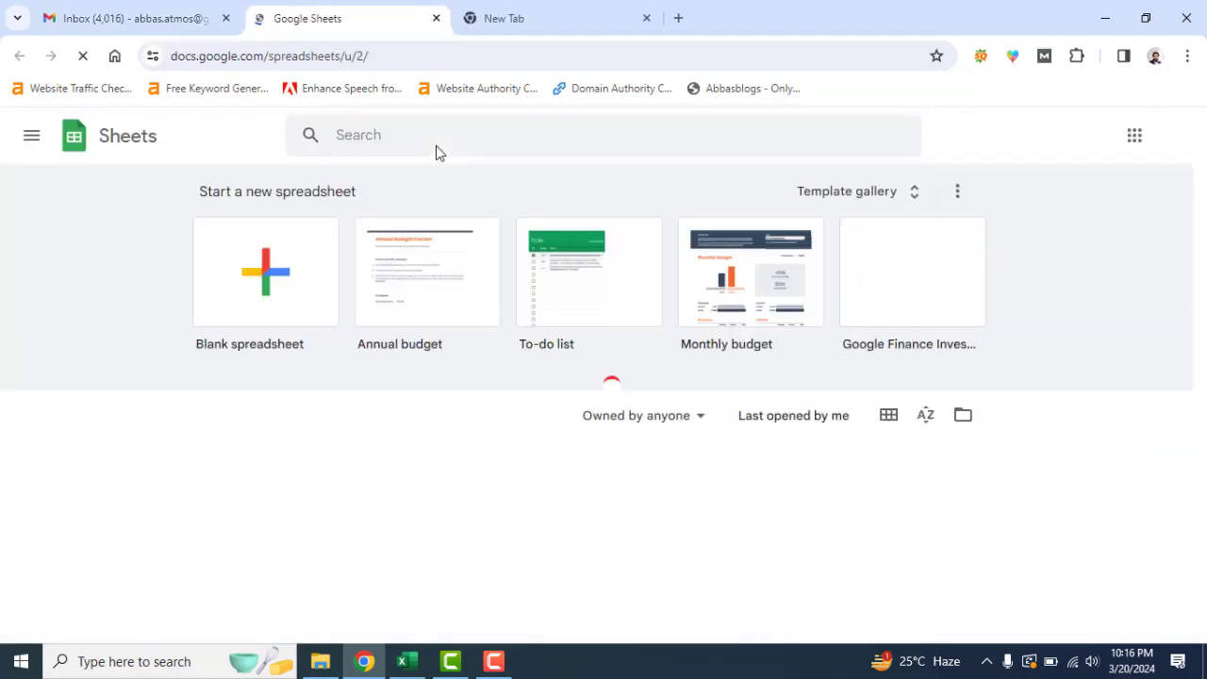
pyautogui.click(285, 273)
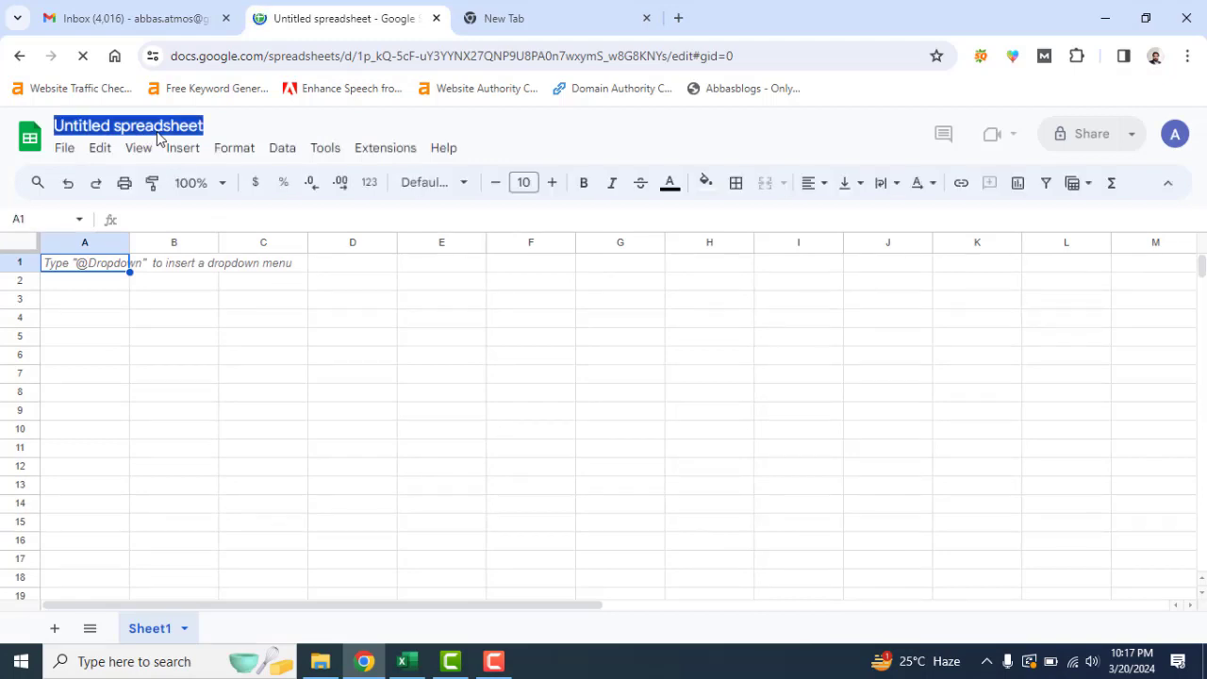
# Rename the untitled spreadsheet as "Guest post sites".
pyautogui.click(190, 320)
pyautogui.click(137, 129)
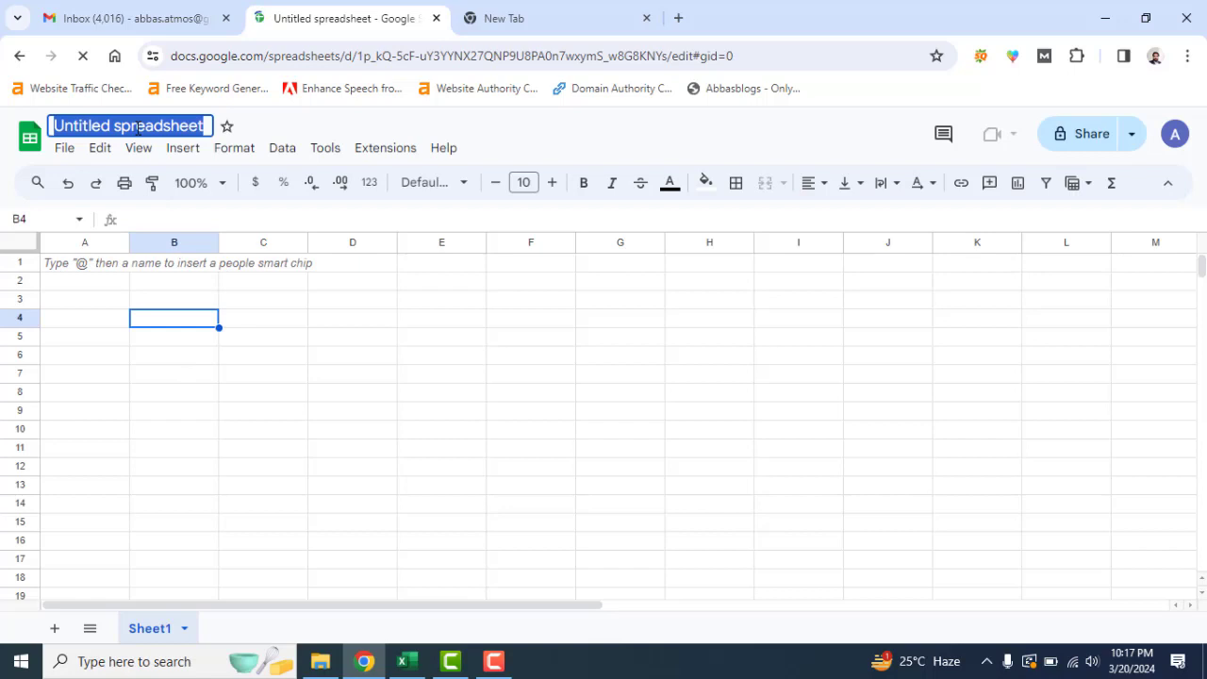
pyautogui.write('Guest p')
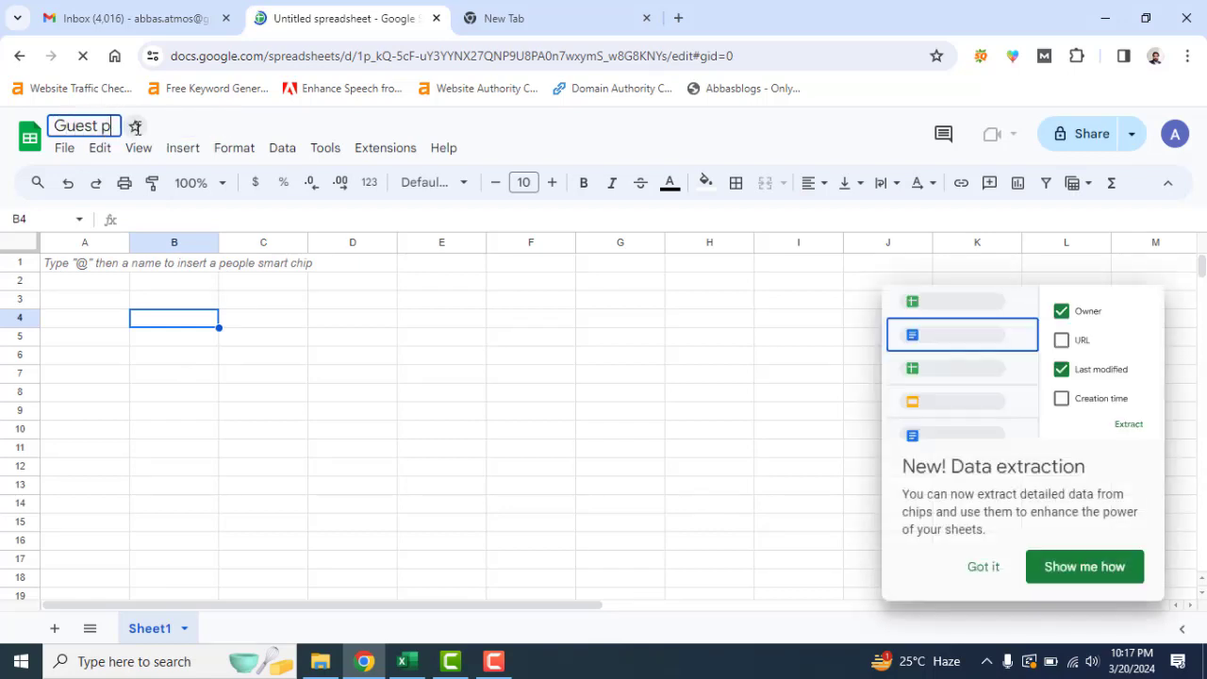
pyautogui.write('ost sites')
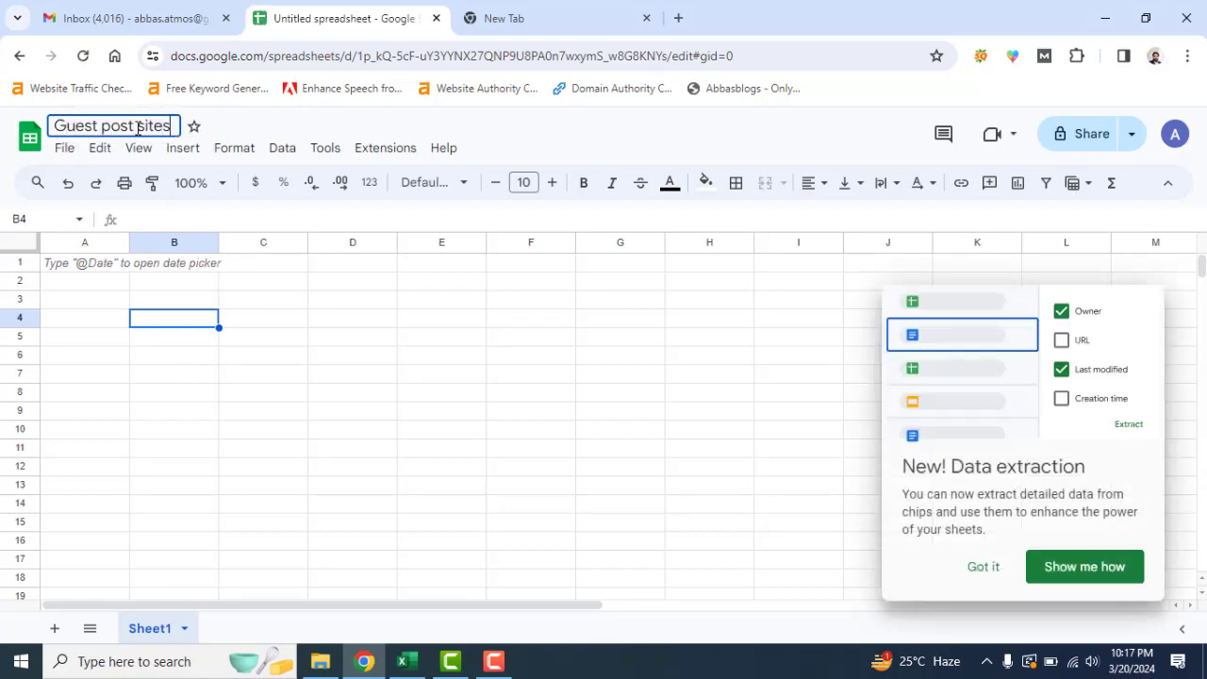
pyautogui.click(669, 340)
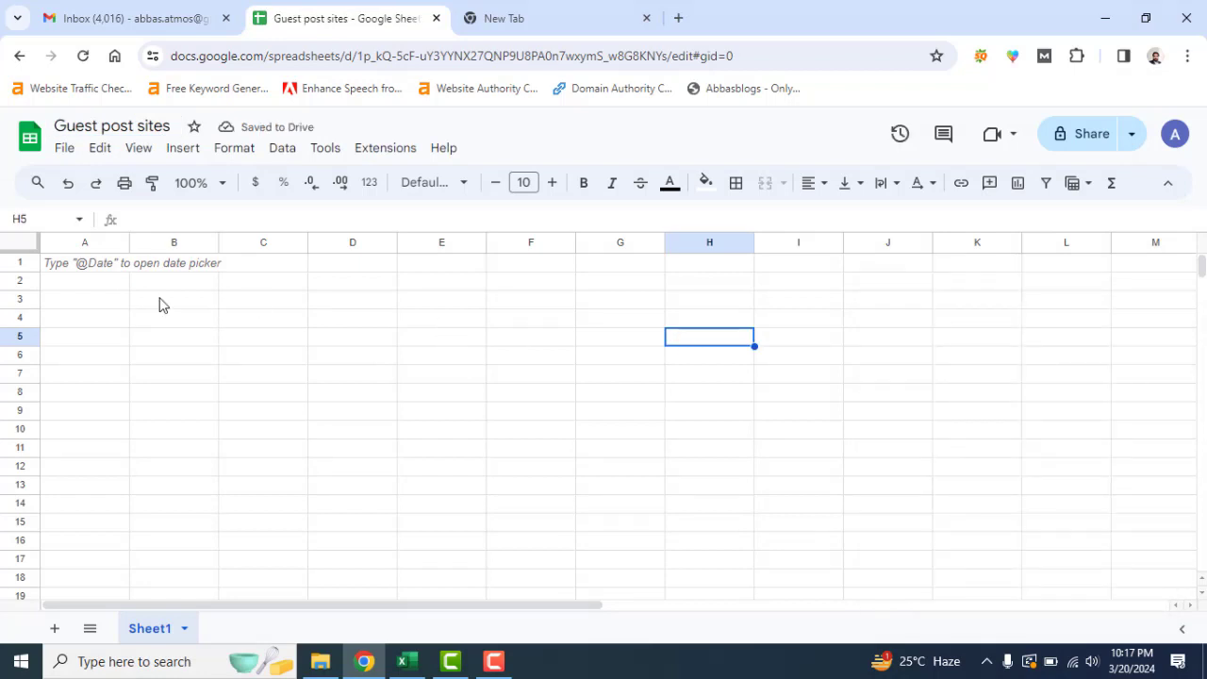
# Widen column A to about twice its width and enter the header "URL" in A1.
pyautogui.click(83, 268)
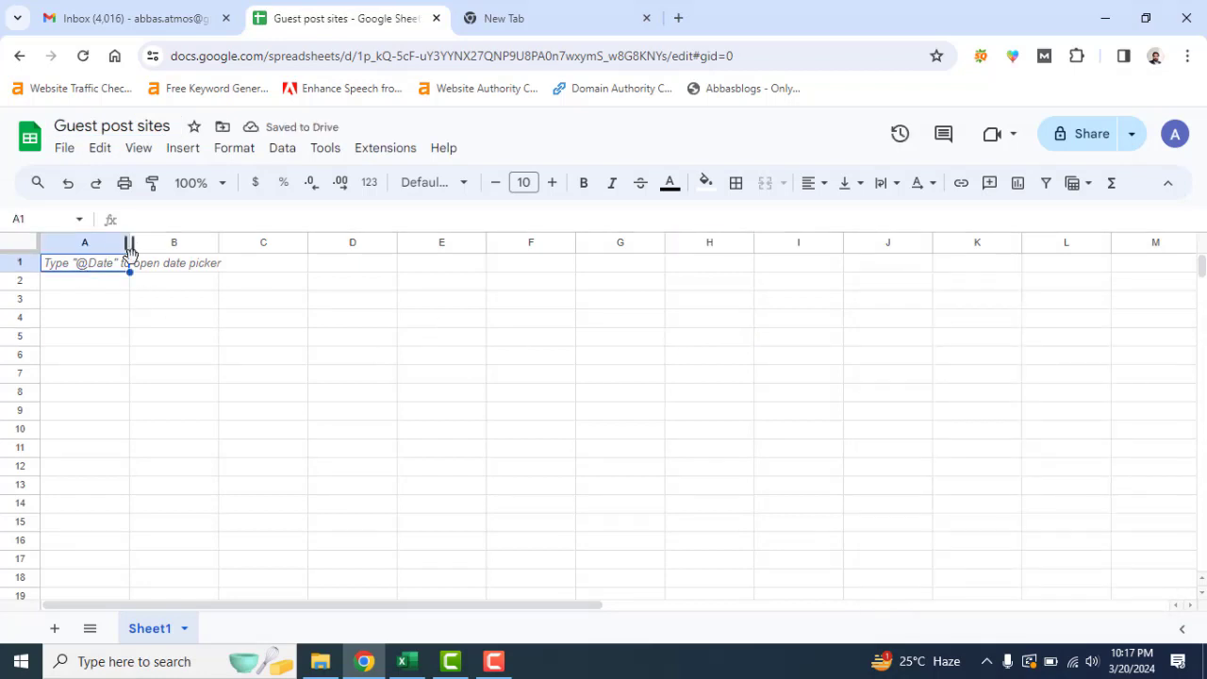
pyautogui.click(170, 355)
pyautogui.moveTo(129, 242); pyautogui.dragTo(234, 242)
pyautogui.click(132, 264)
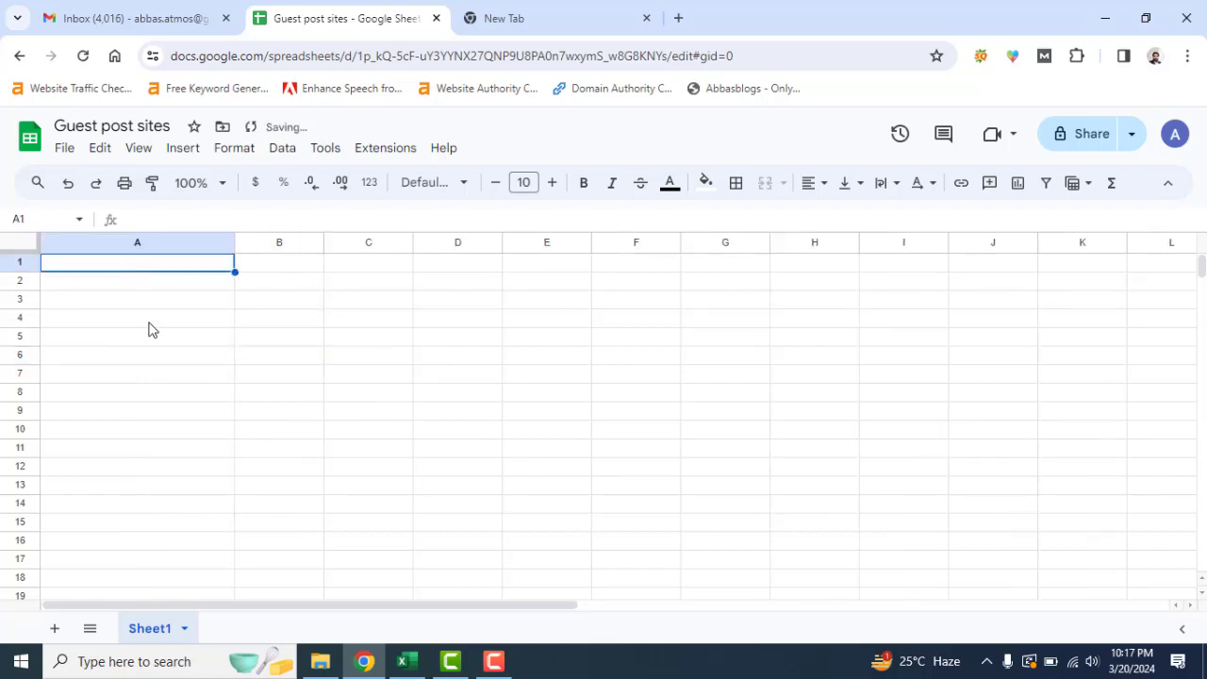
pyautogui.write('URL')
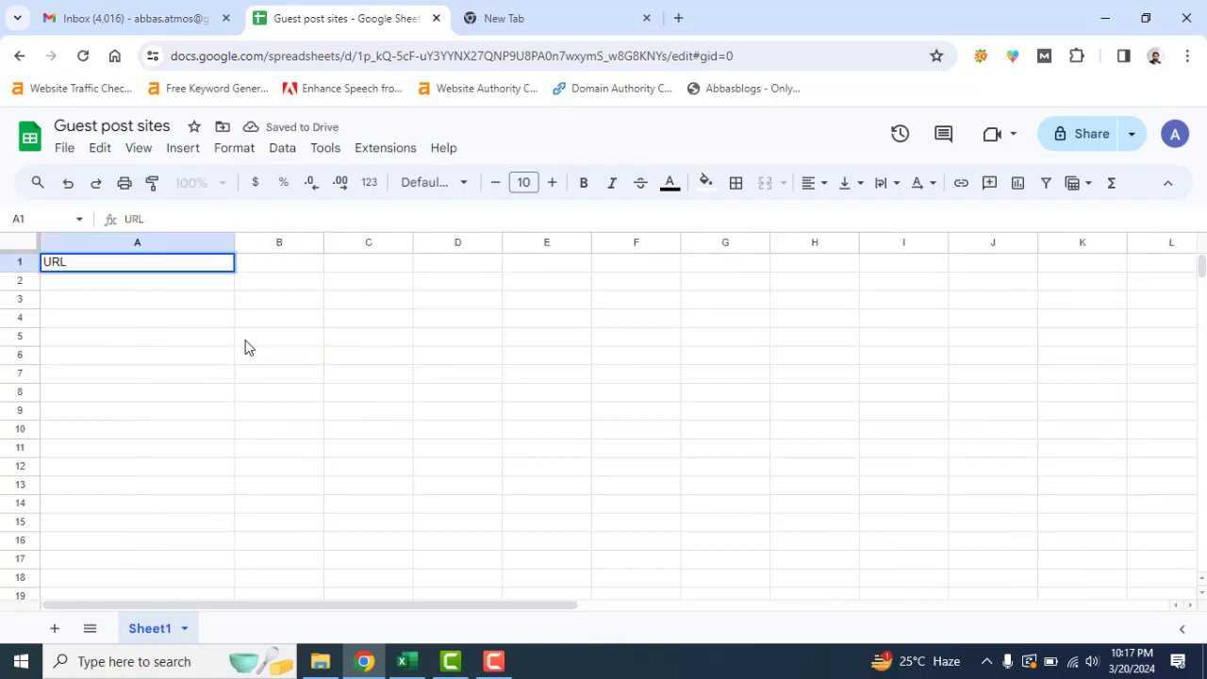
# Enter the headers "DA", "DR" and "Traffic" in cells B1, C1 and D1.
pyautogui.click(263, 270)
pyautogui.write('DA')
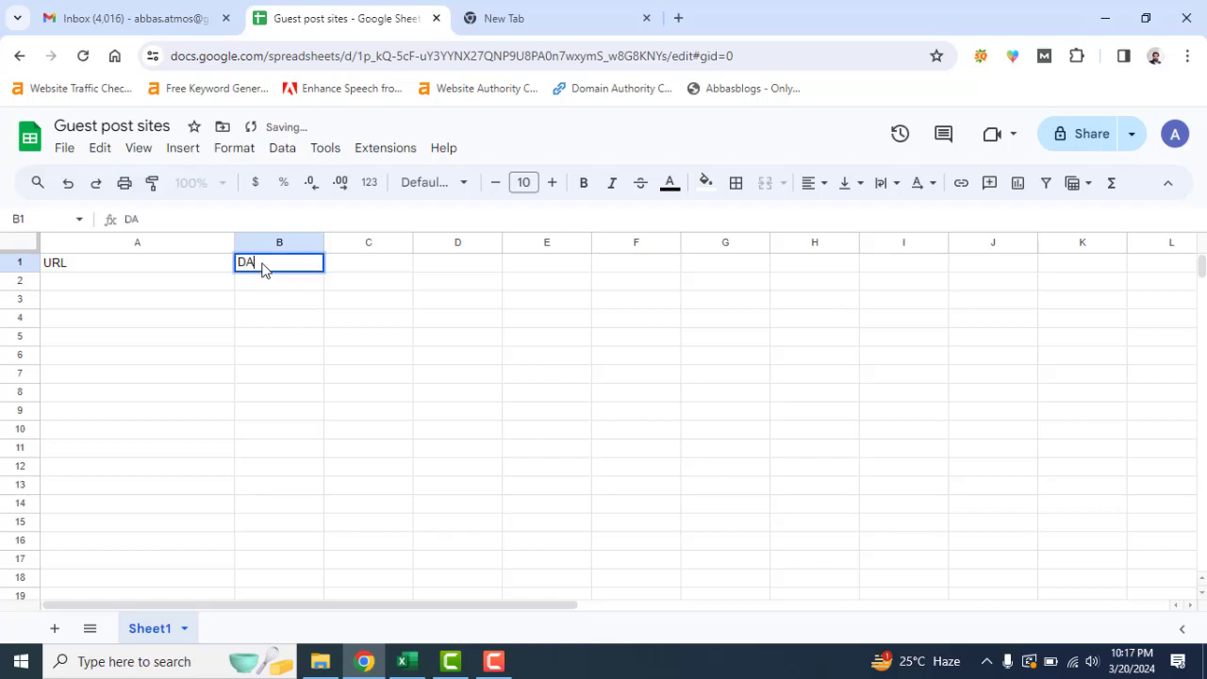
pyautogui.click(378, 268)
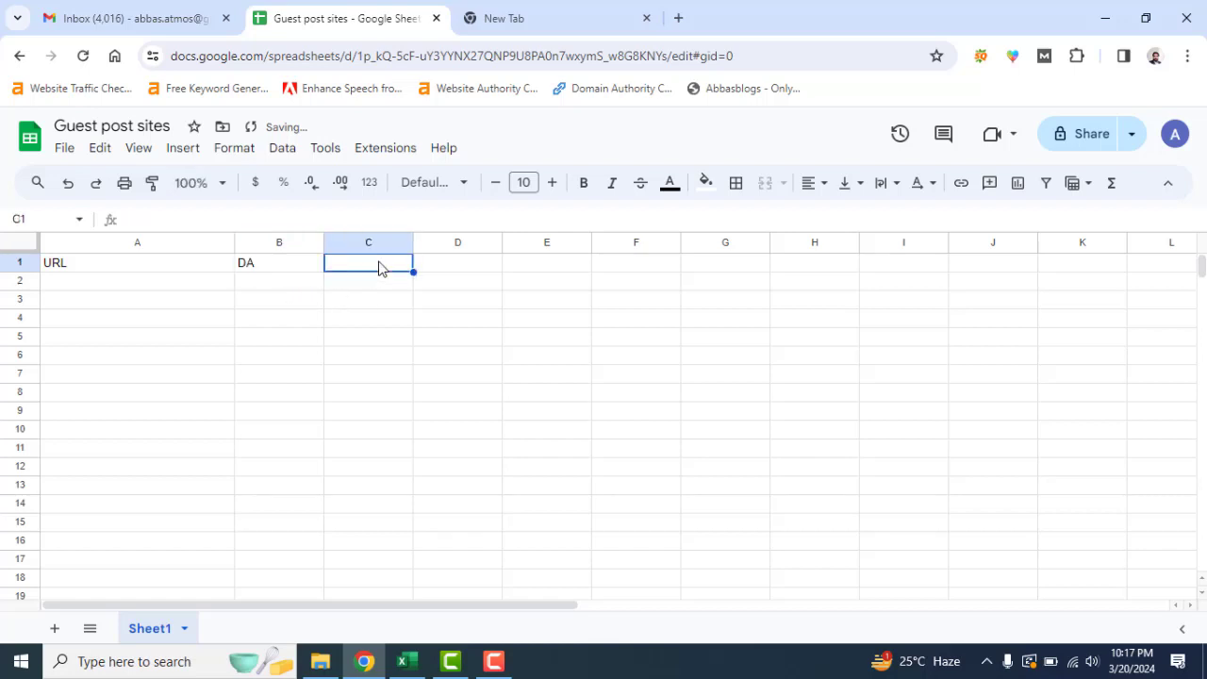
pyautogui.write('DR')
pyautogui.click(427, 272)
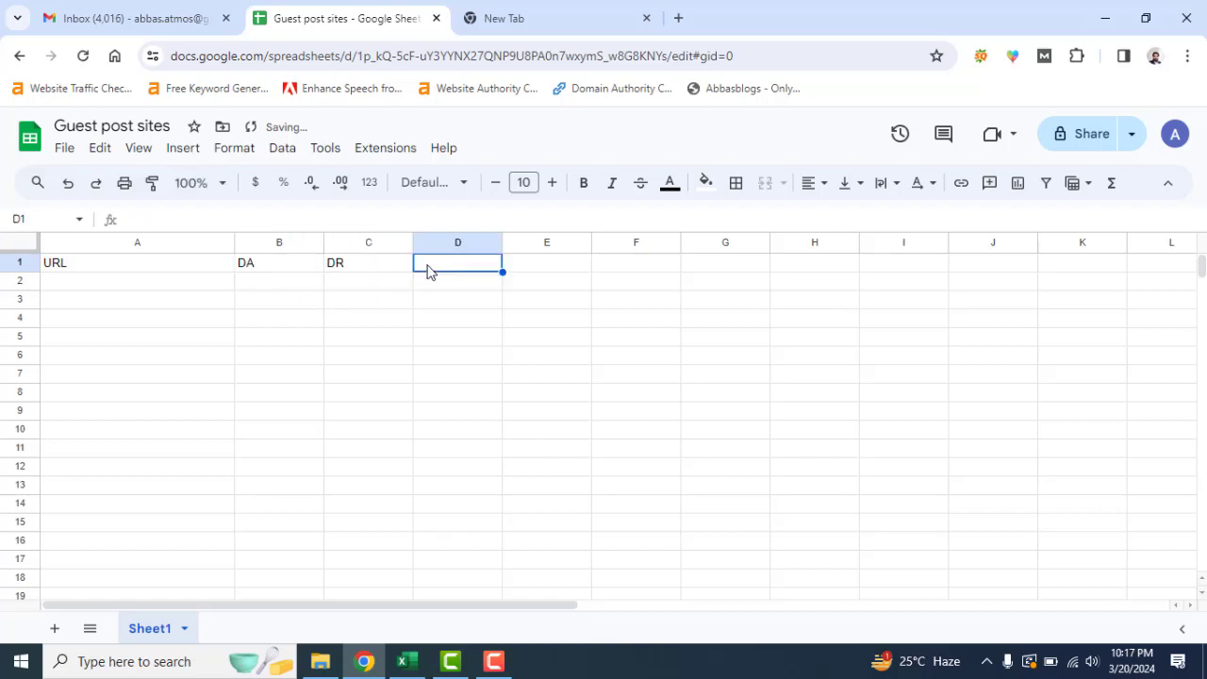
pyautogui.write('Traffic')
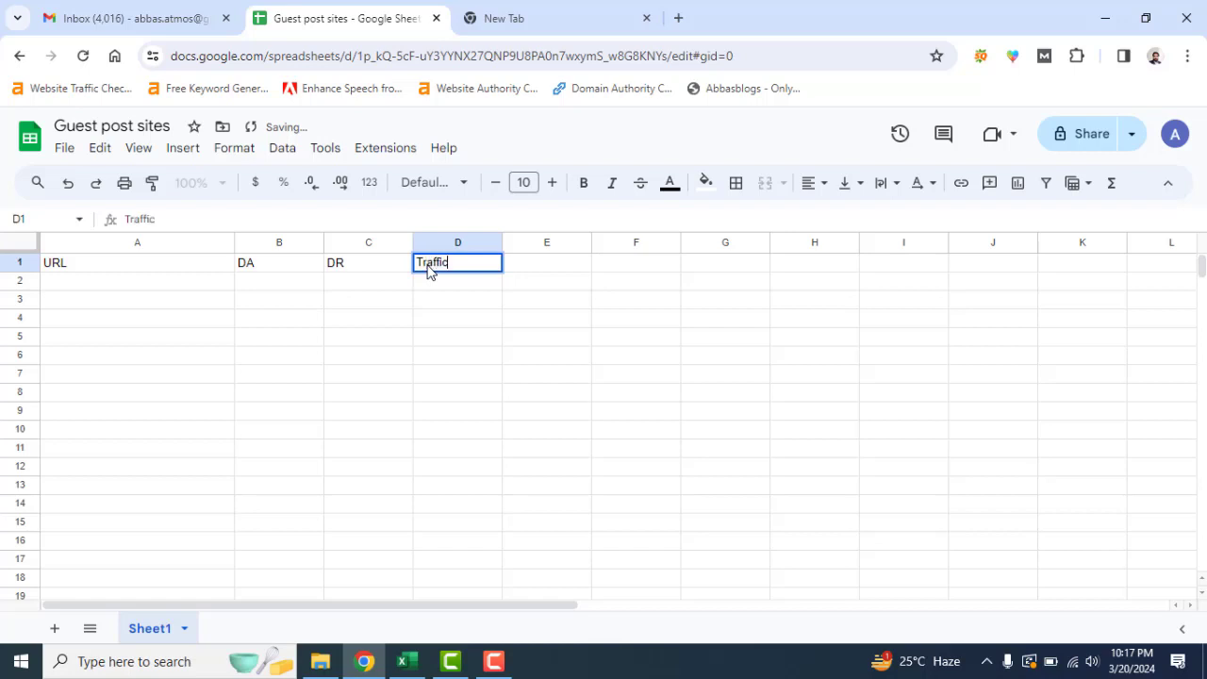
# Enter the headers "Category" in E1 and "TAT" in F1.
pyautogui.click(564, 266)
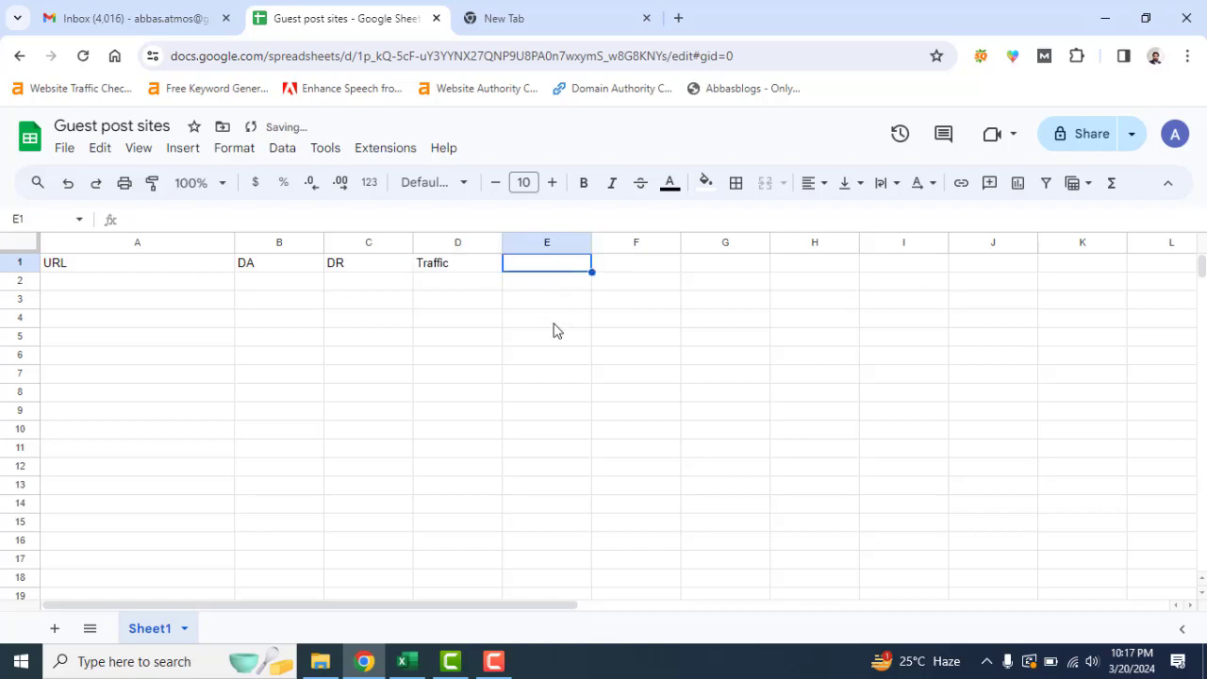
pyautogui.write('Category')
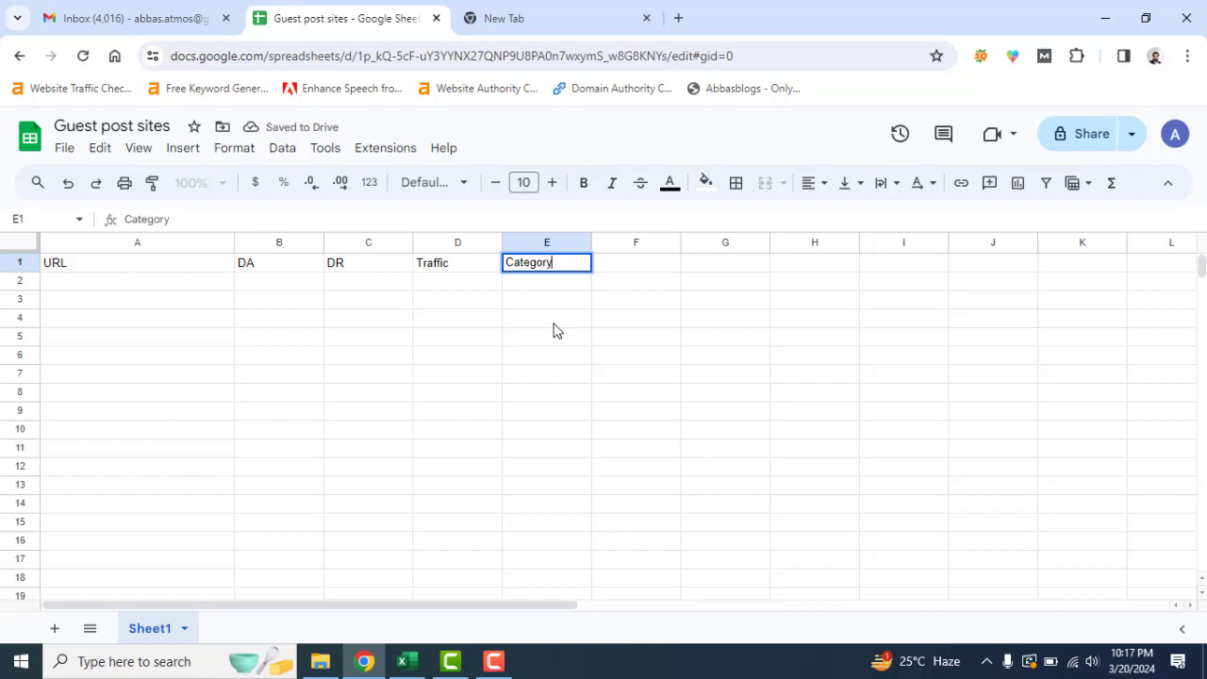
pyautogui.click(637, 265)
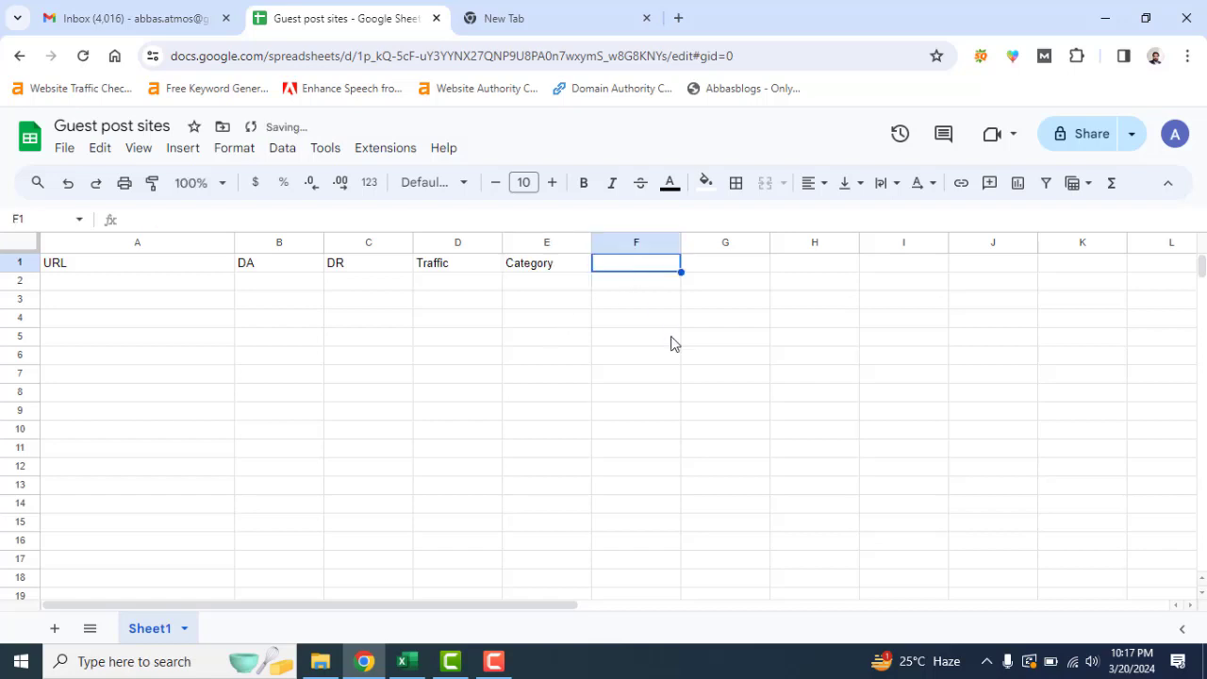
pyautogui.write('TAT')
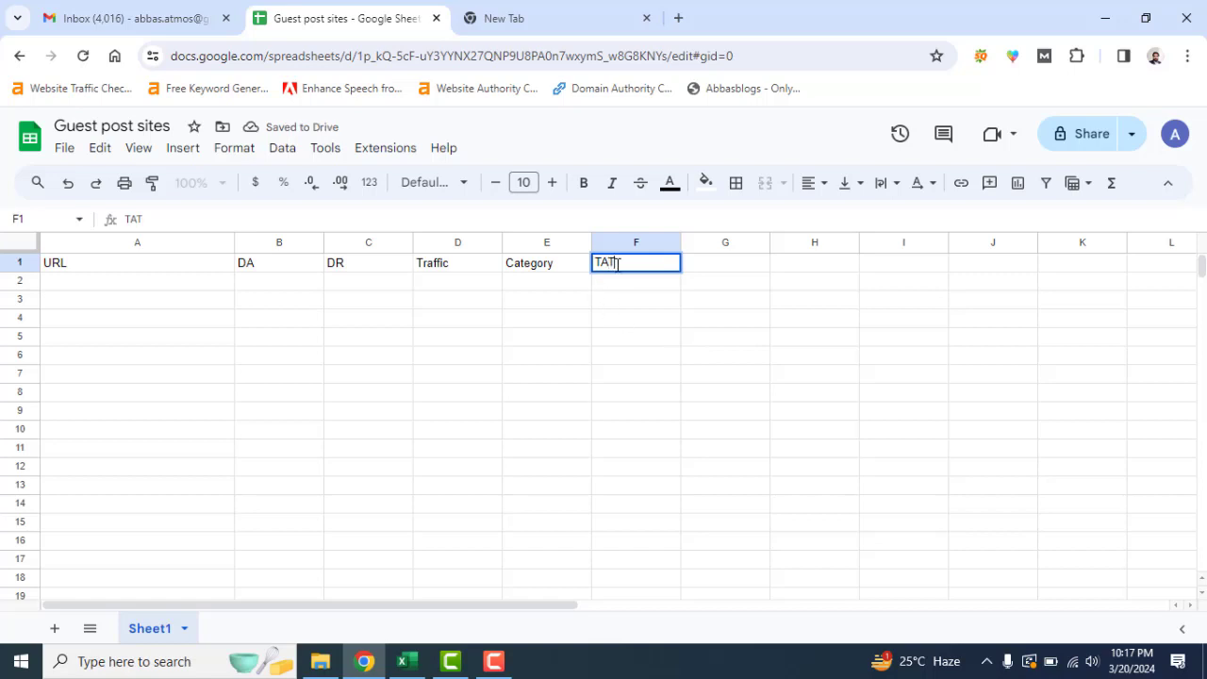
pyautogui.press('Tab')
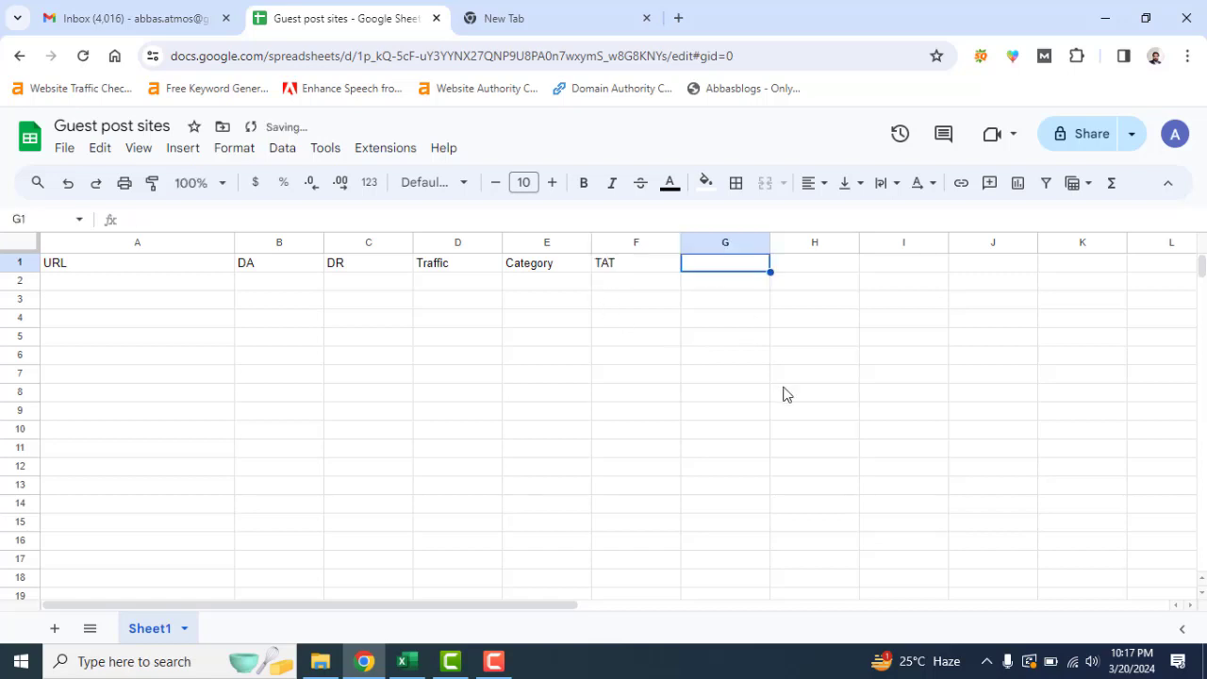
# Enter the header "Link insertion" in G1 and widen column G slightly.
pyautogui.write('Link ins')
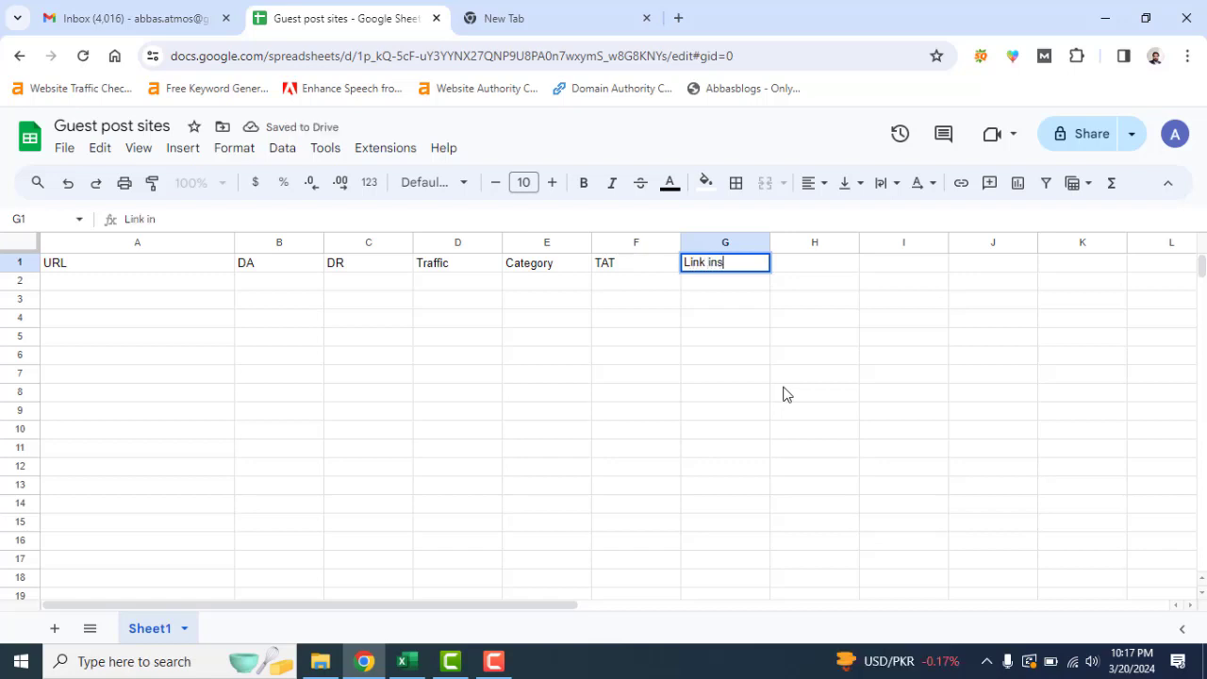
pyautogui.write('ertion')
pyautogui.click(782, 281)
pyautogui.moveTo(770, 242); pyautogui.dragTo(774, 241)
pyautogui.click(884, 412)
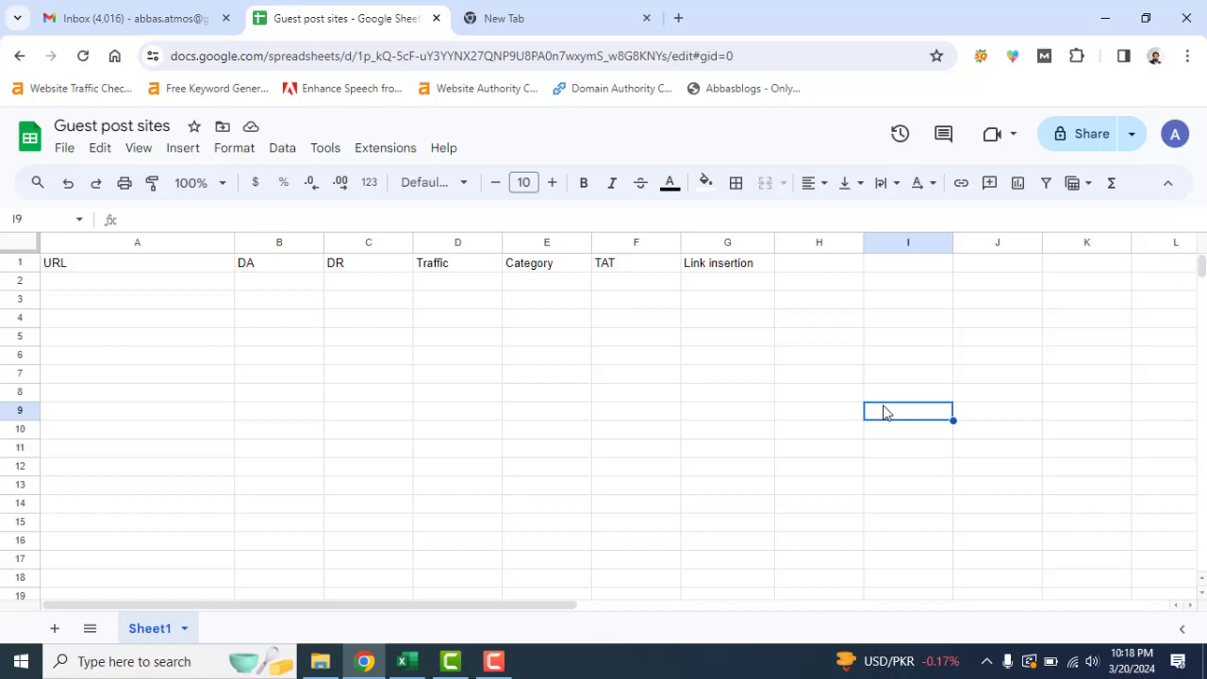
# Enter the header "CBD/Casino" in cell H1.
pyautogui.click(819, 264)
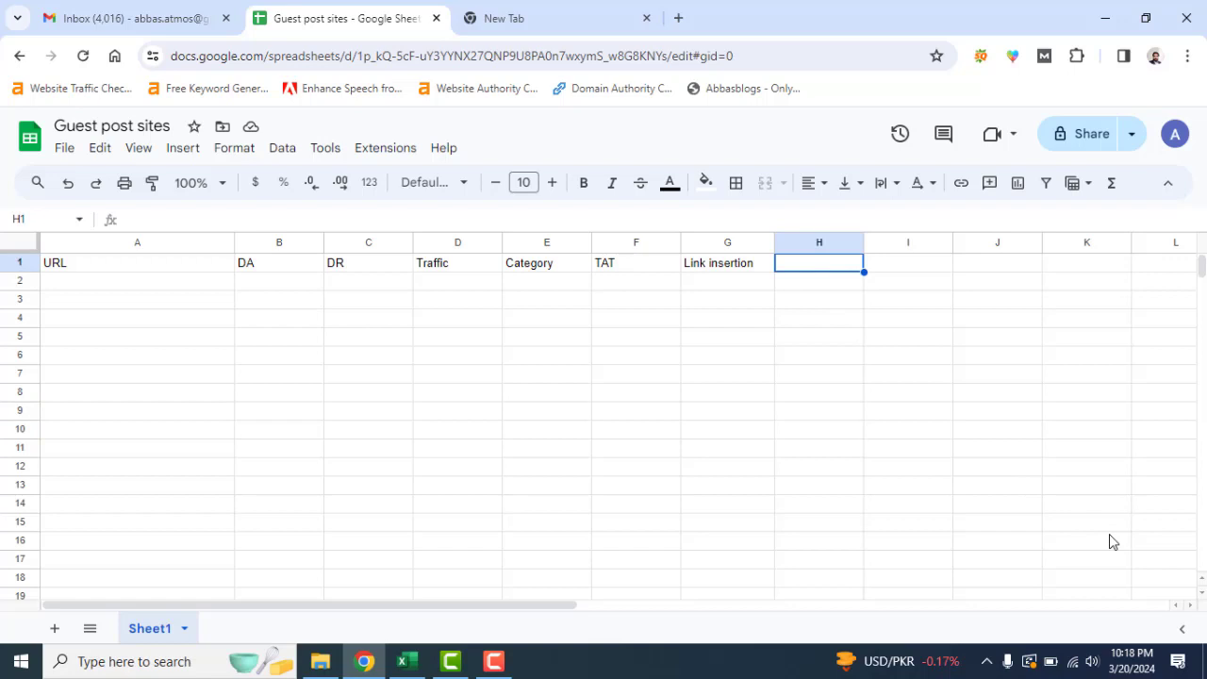
pyautogui.write('B')
pyautogui.press('BackSpace')
pyautogui.write('CB')
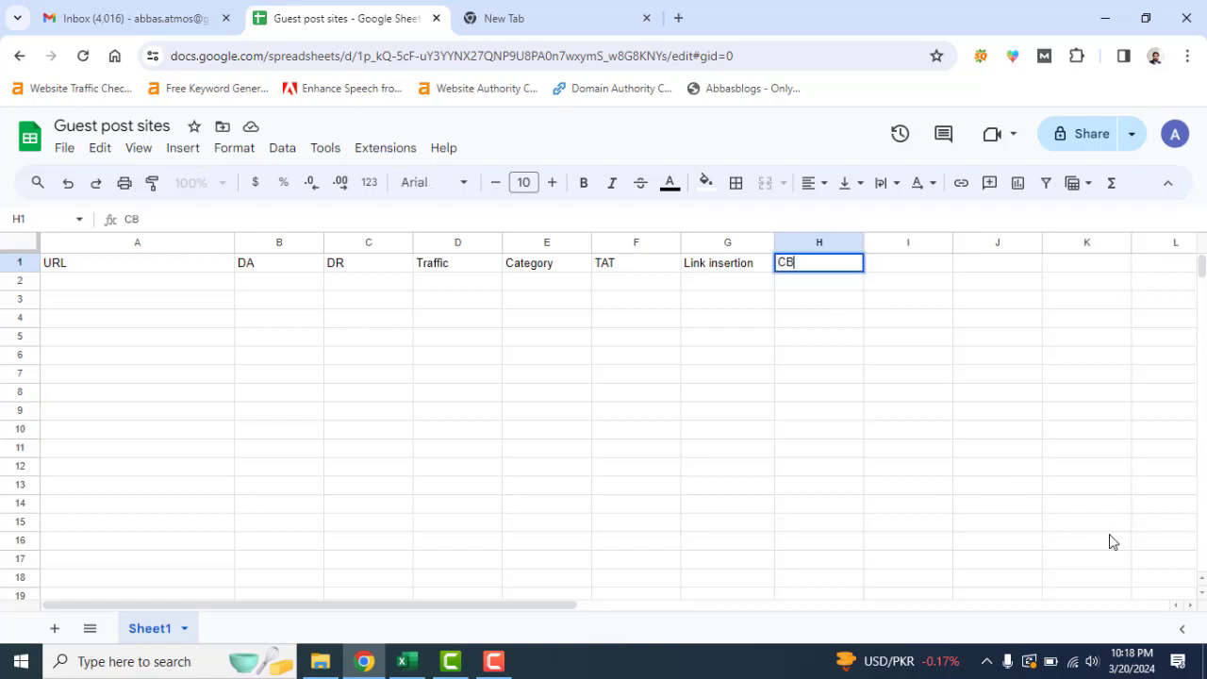
pyautogui.write('D/Casino')
pyautogui.click(922, 451)
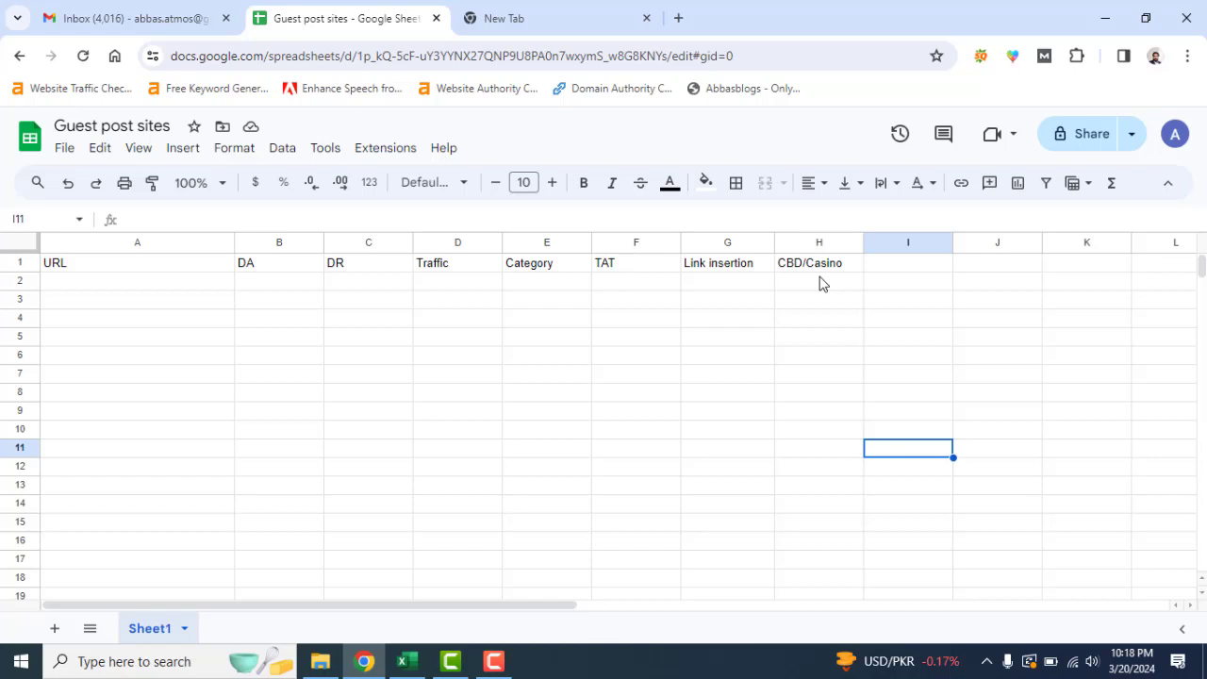
# Delete the "CBD/Casino" header from cell H1.
pyautogui.click(826, 267)
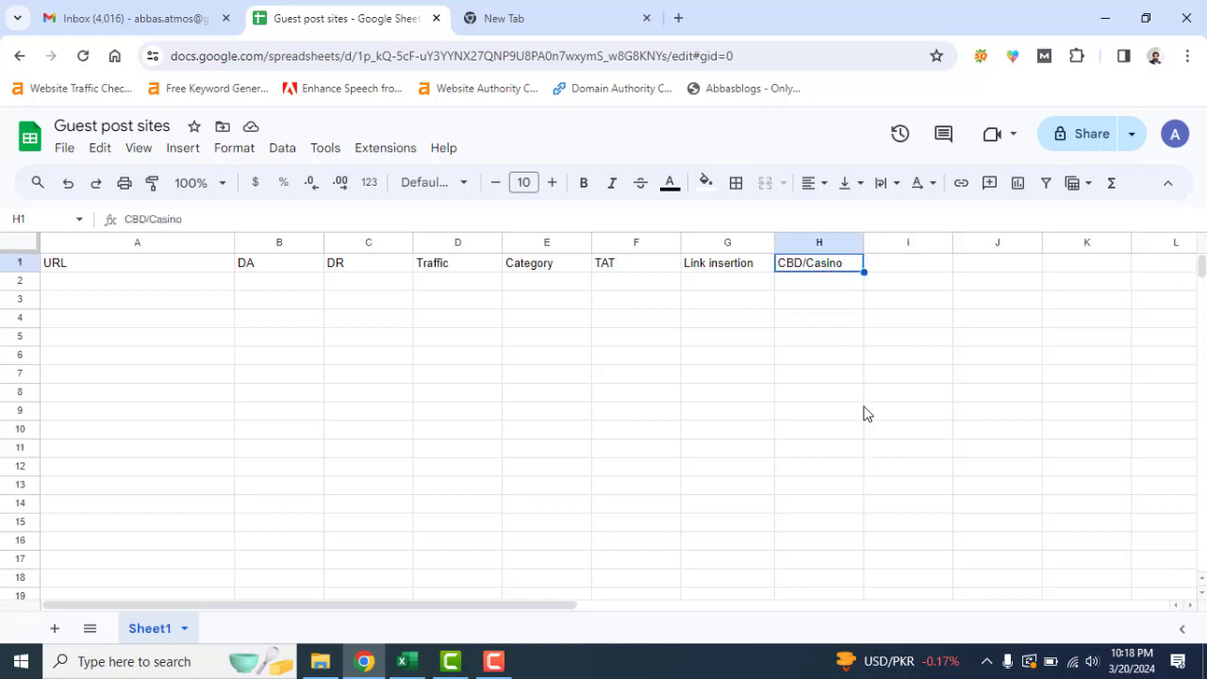
pyautogui.press('Delete')
pyautogui.click(800, 390)
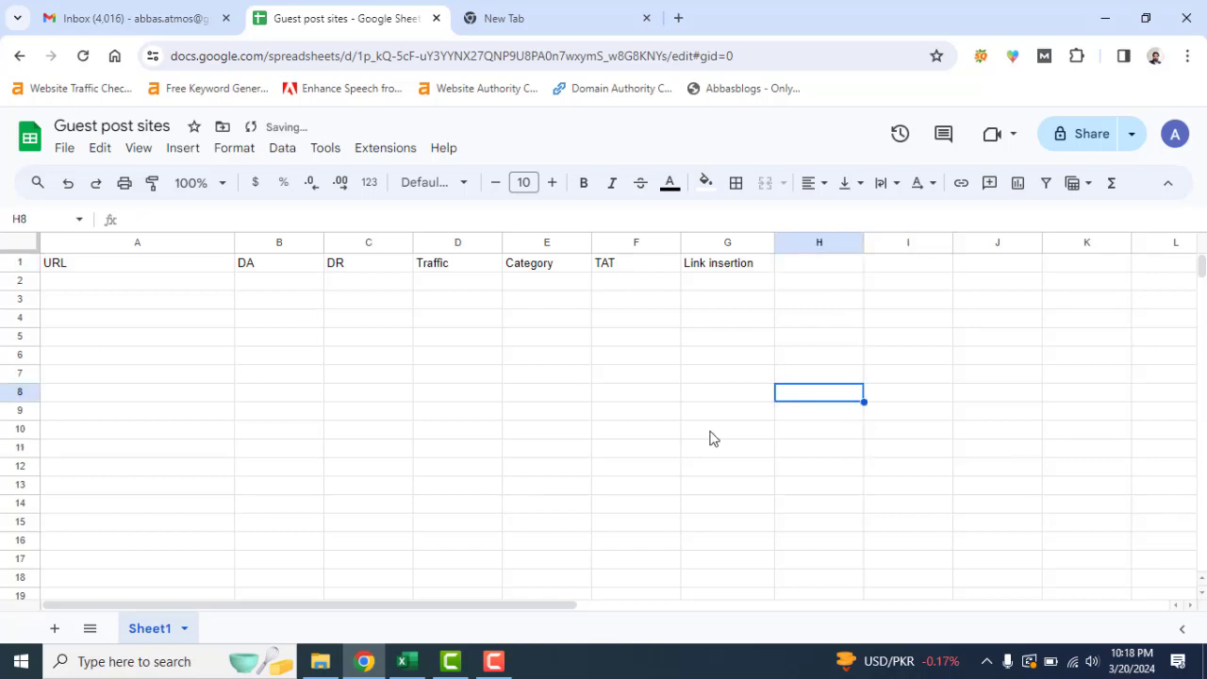
# Copy the mindsetterz.com URL from cell B2 of the Excel workbook and open the site in the browser to check its DA.
pyautogui.click(420, 661)
pyautogui.click(261, 224)
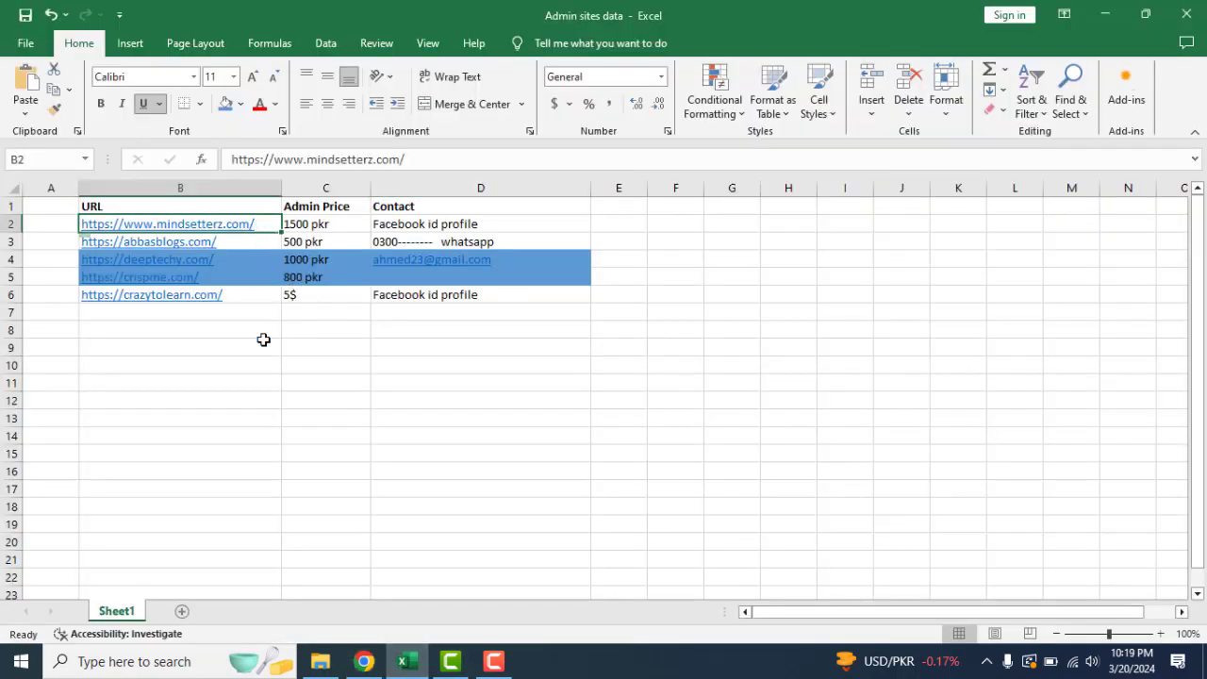
pyautogui.hotkey('ctrl', 'c')
pyautogui.hotkey('alt', 'Tab')
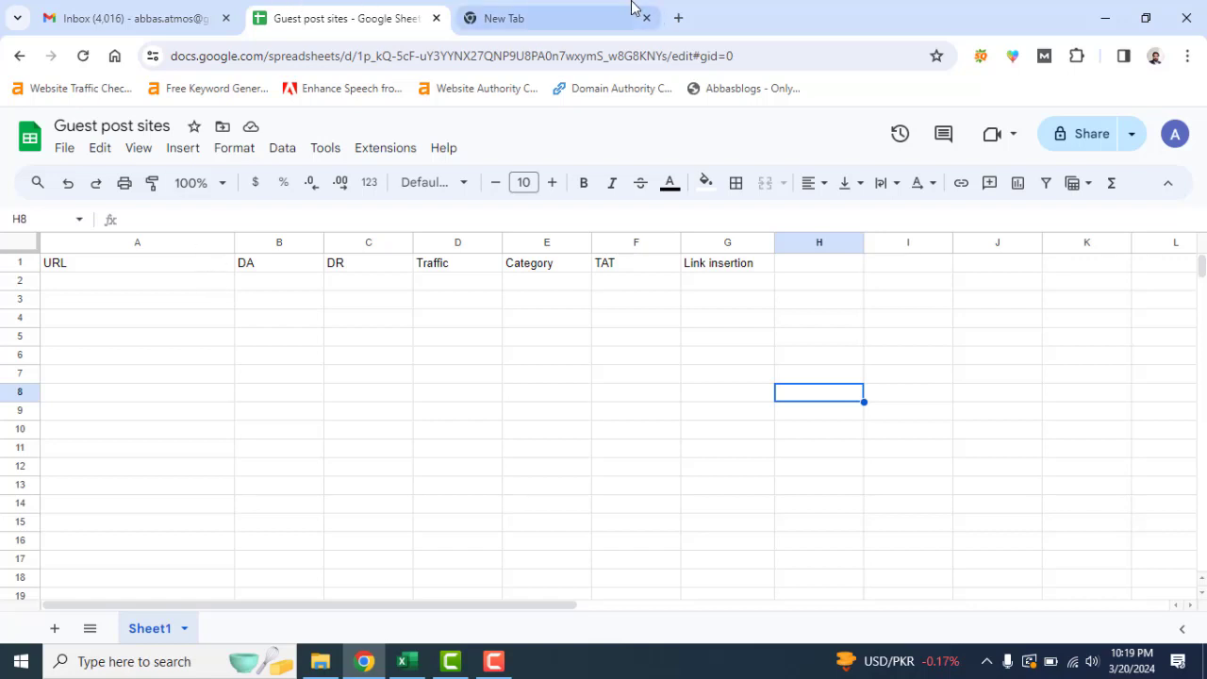
pyautogui.click(596, 7)
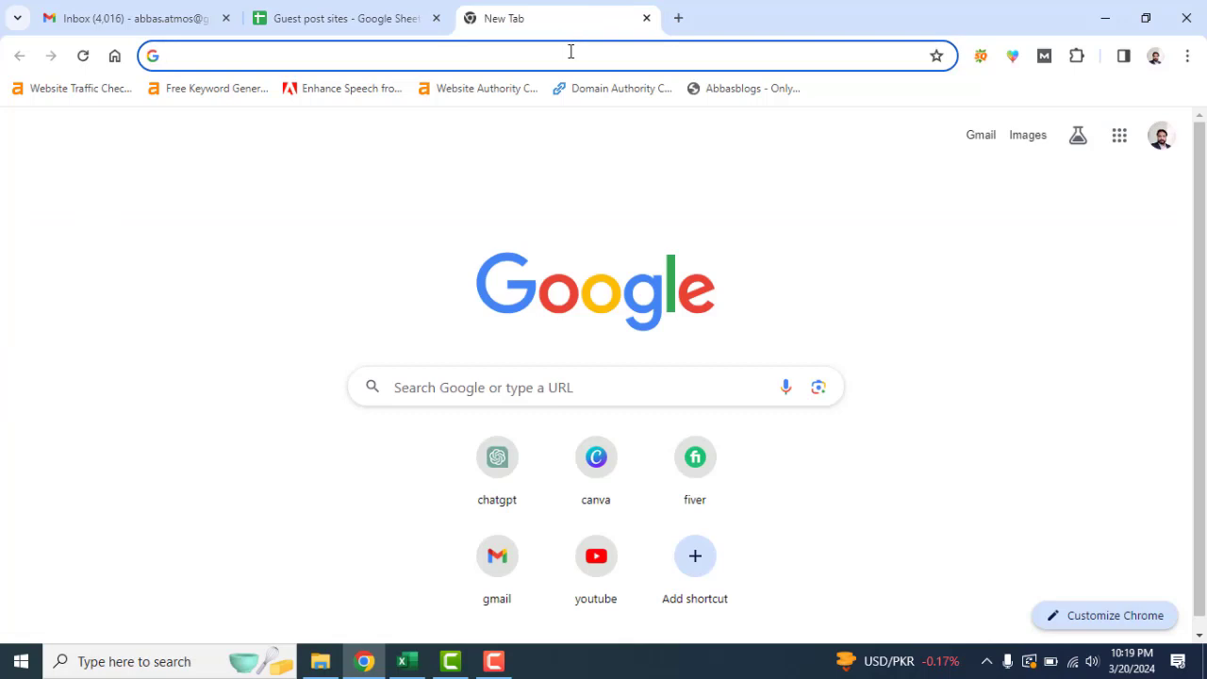
pyautogui.hotkey('ctrl', 'v')
pyautogui.press('Return')
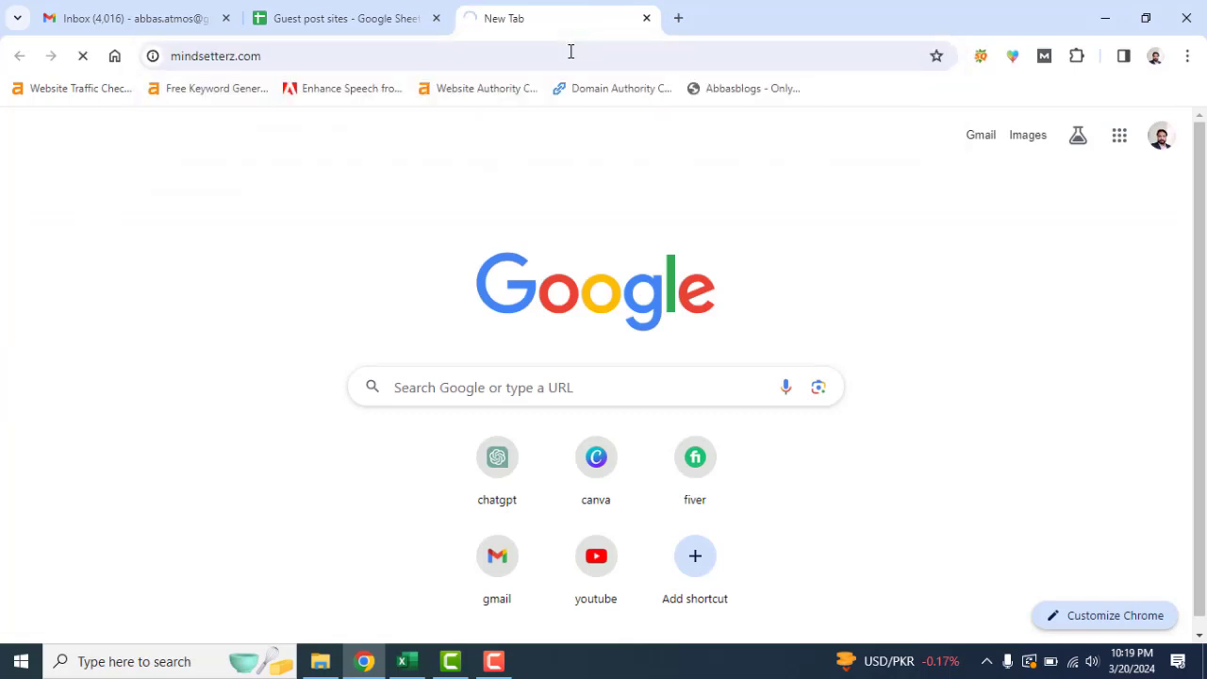
pyautogui.click(423, 63)
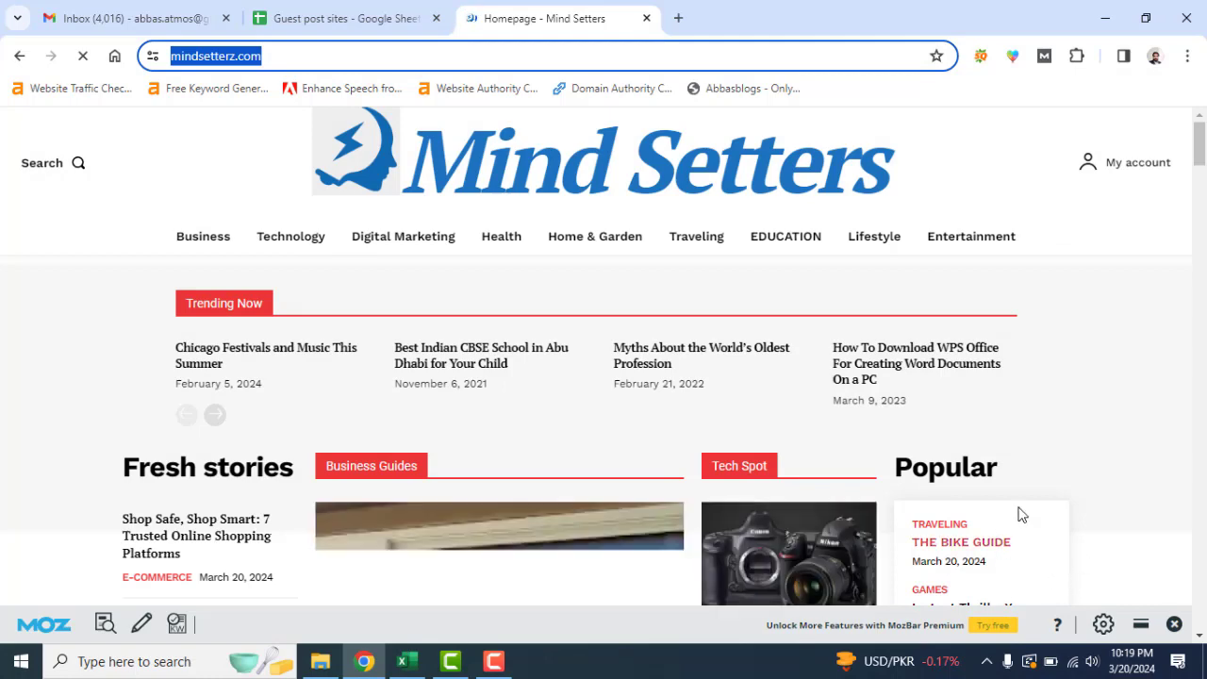
pyautogui.scroll(-2, 1001, 488)
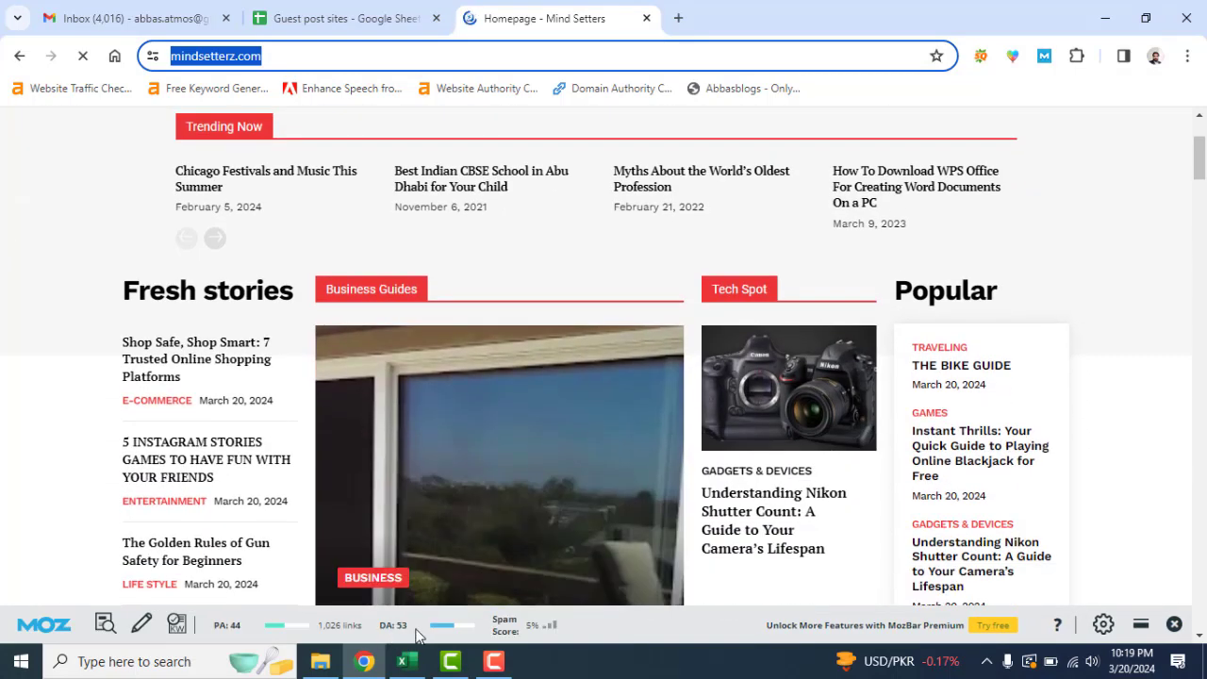
pyautogui.click(407, 661)
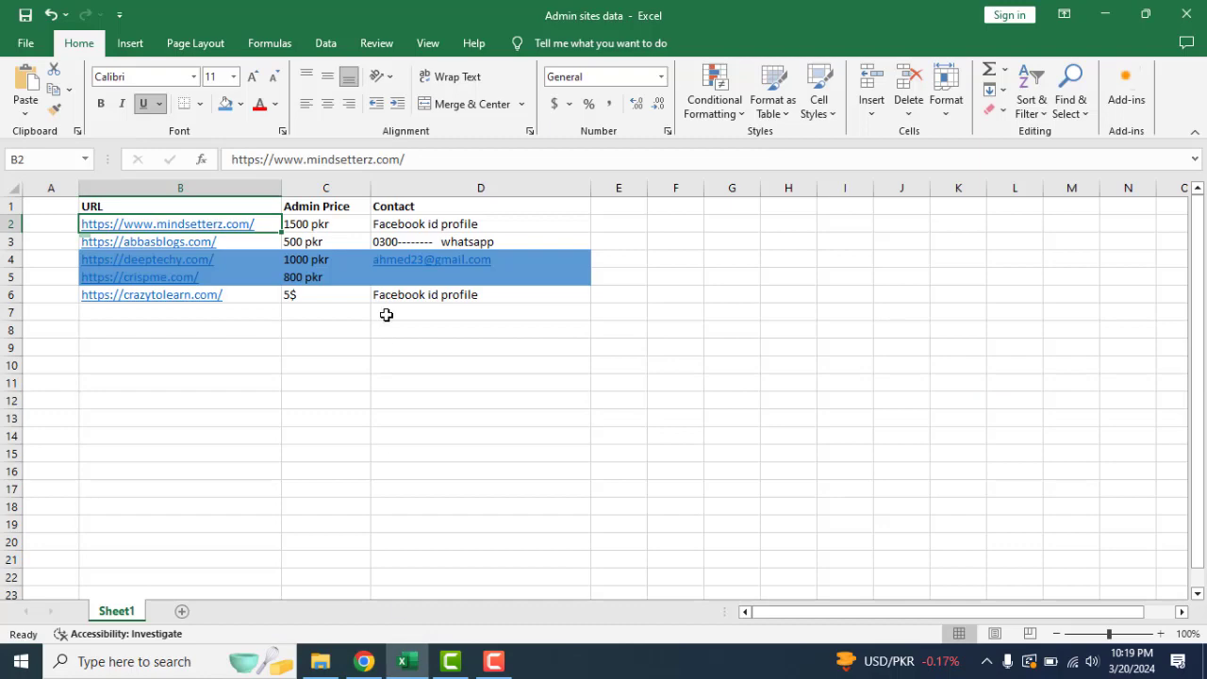
pyautogui.click(364, 661)
pyautogui.click(343, 19)
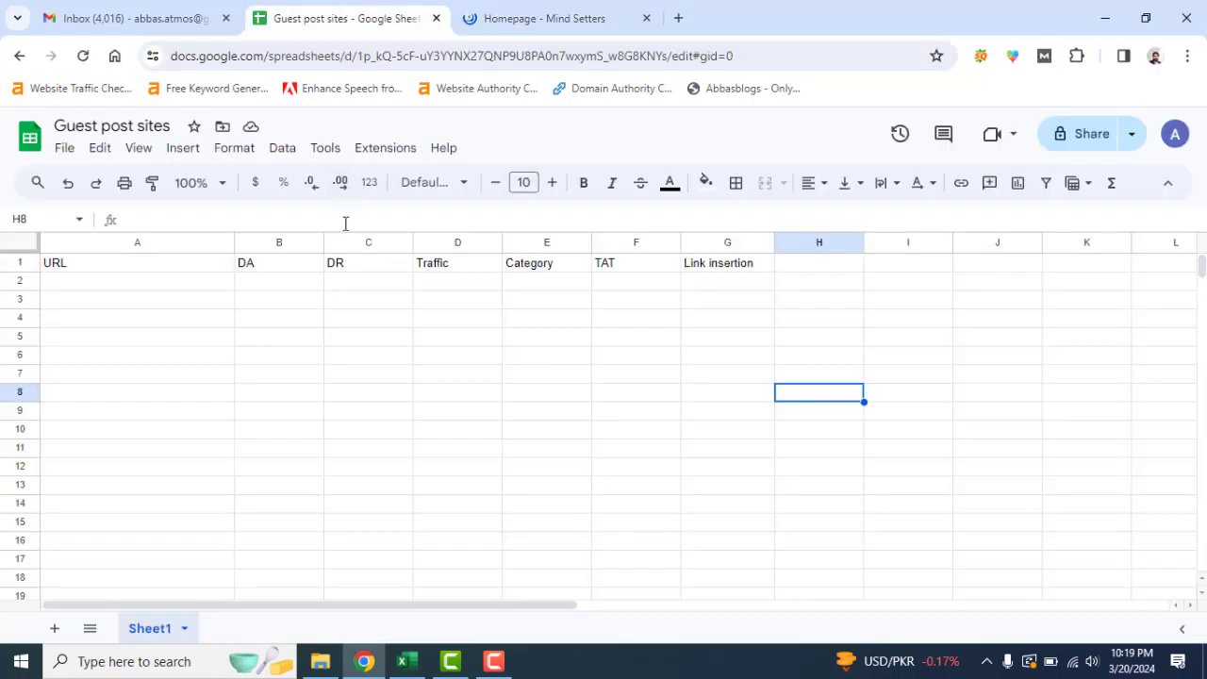
pyautogui.click(288, 283)
pyautogui.write('5')
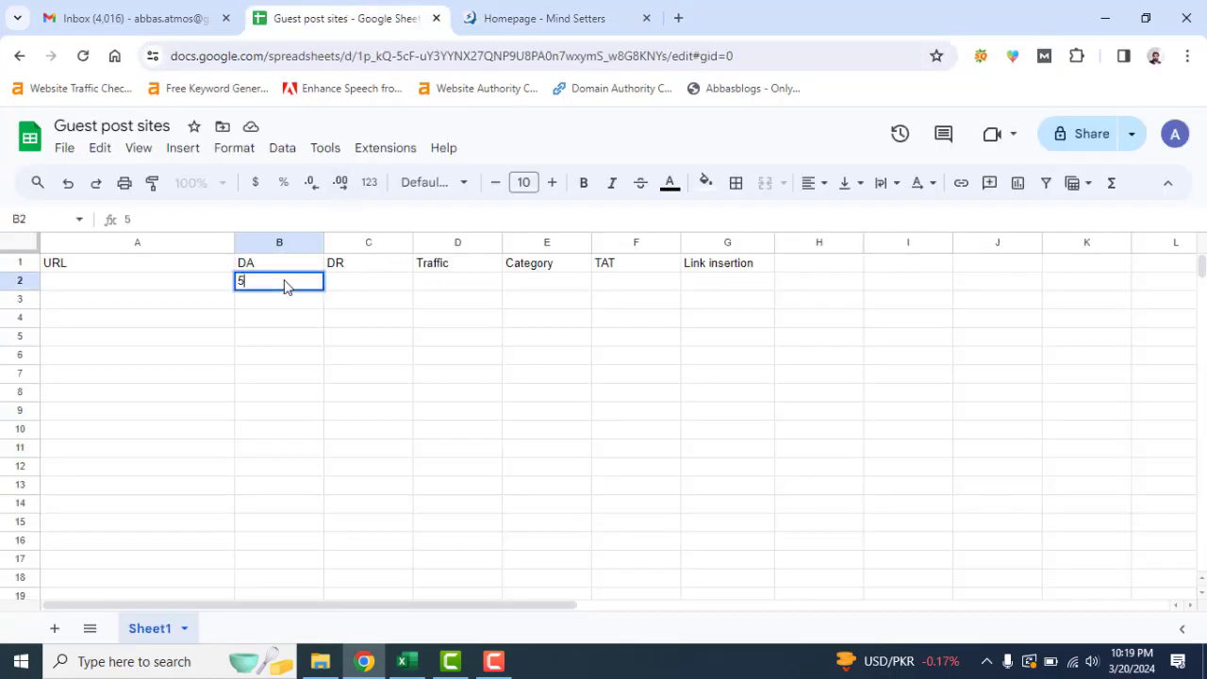
pyautogui.write('3')
pyautogui.click(128, 285)
pyautogui.hotkey('ctrl', 'v')
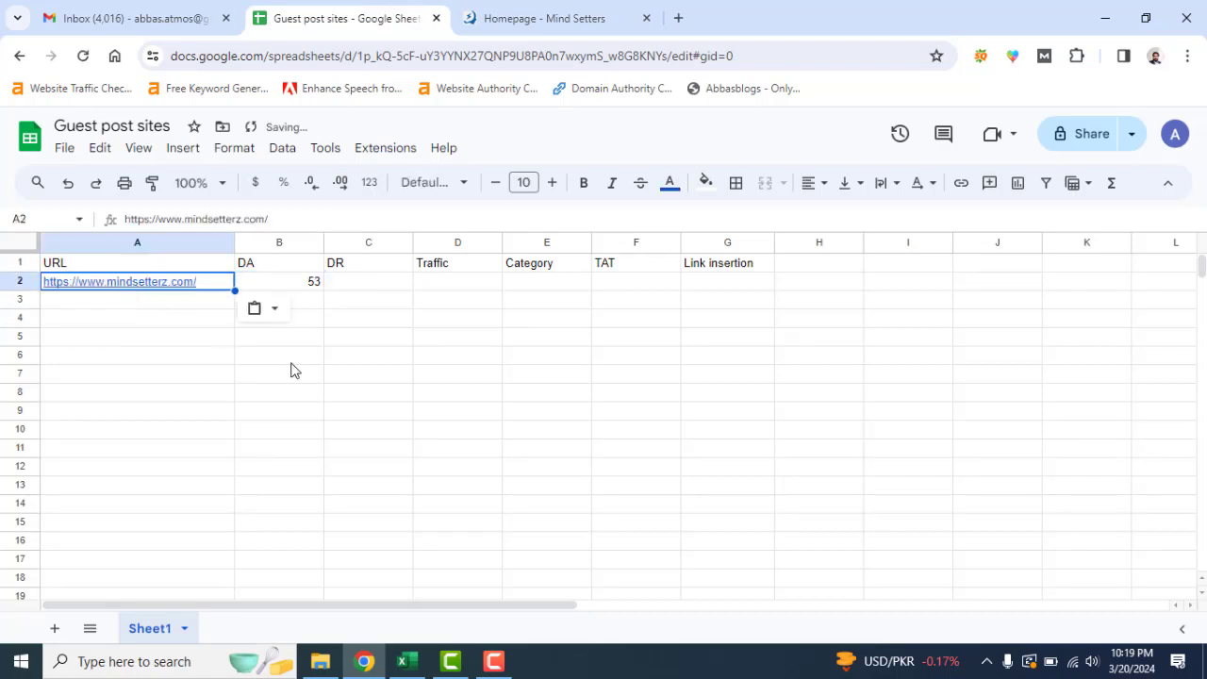
pyautogui.click(295, 372)
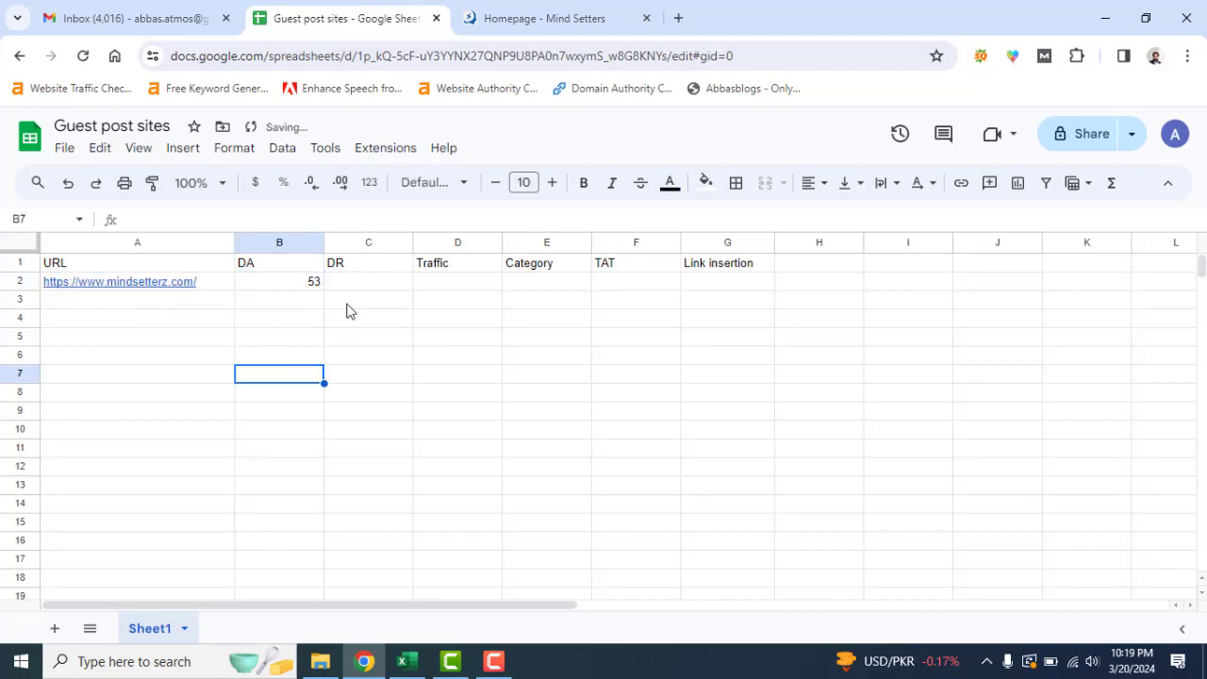
# Left-align the whole DA column.
pyautogui.click(289, 234)
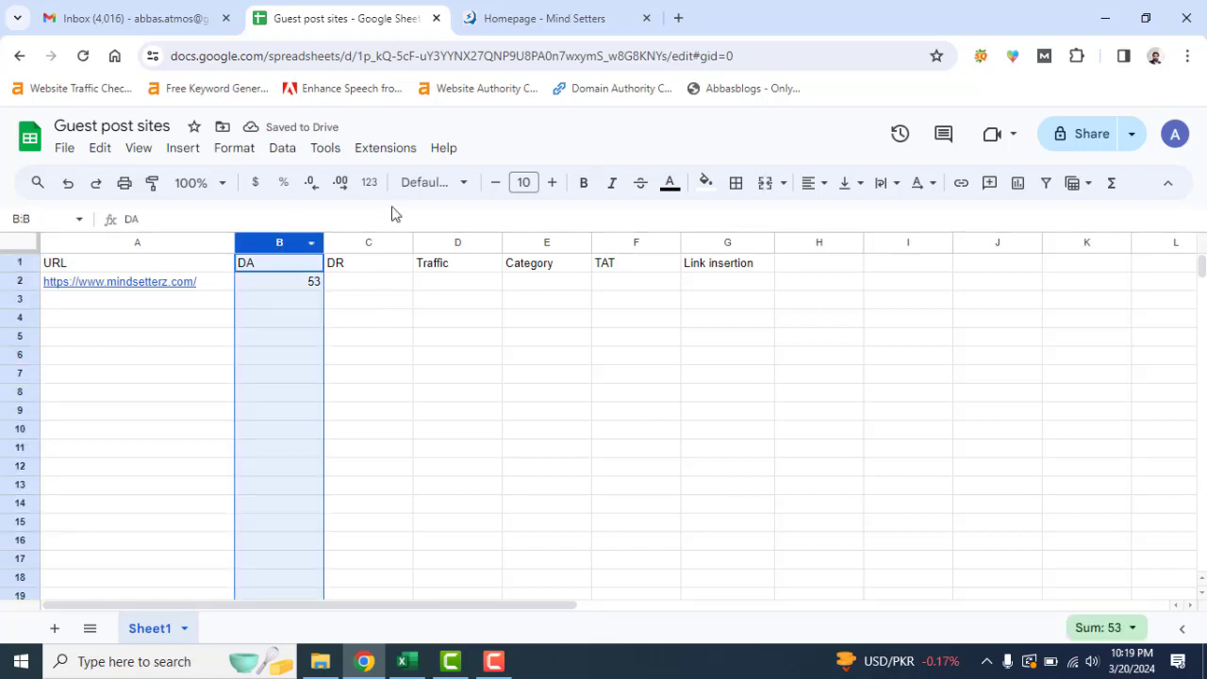
pyautogui.click(812, 187)
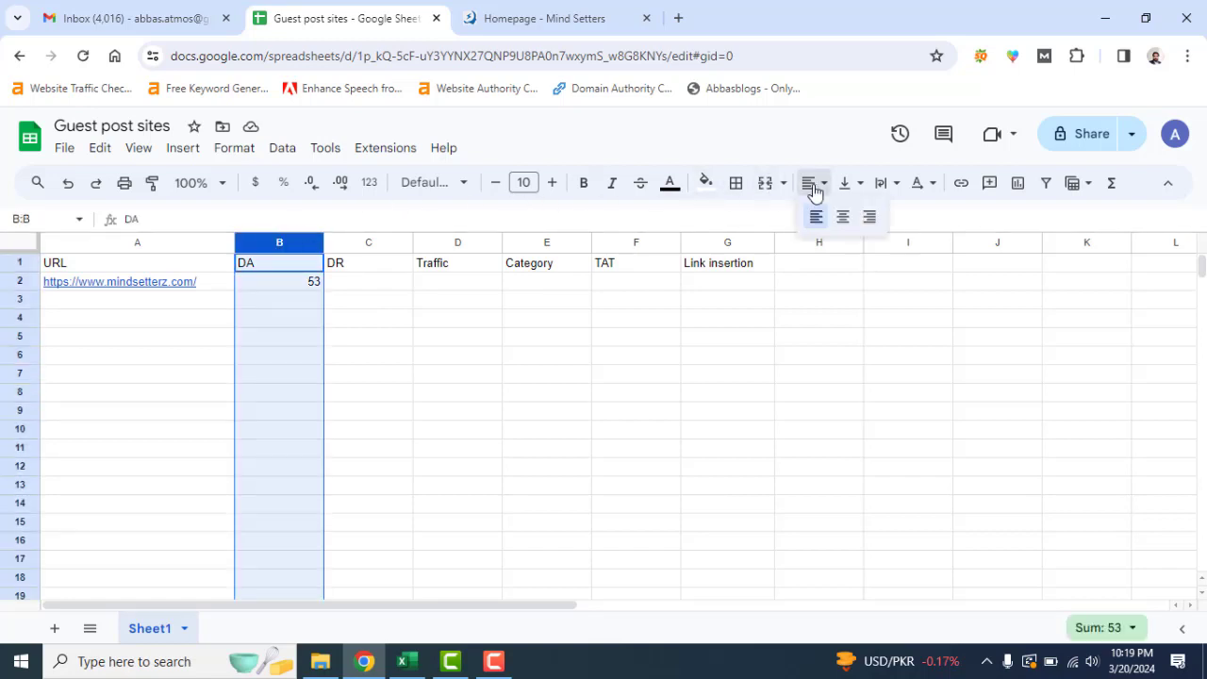
pyautogui.click(816, 216)
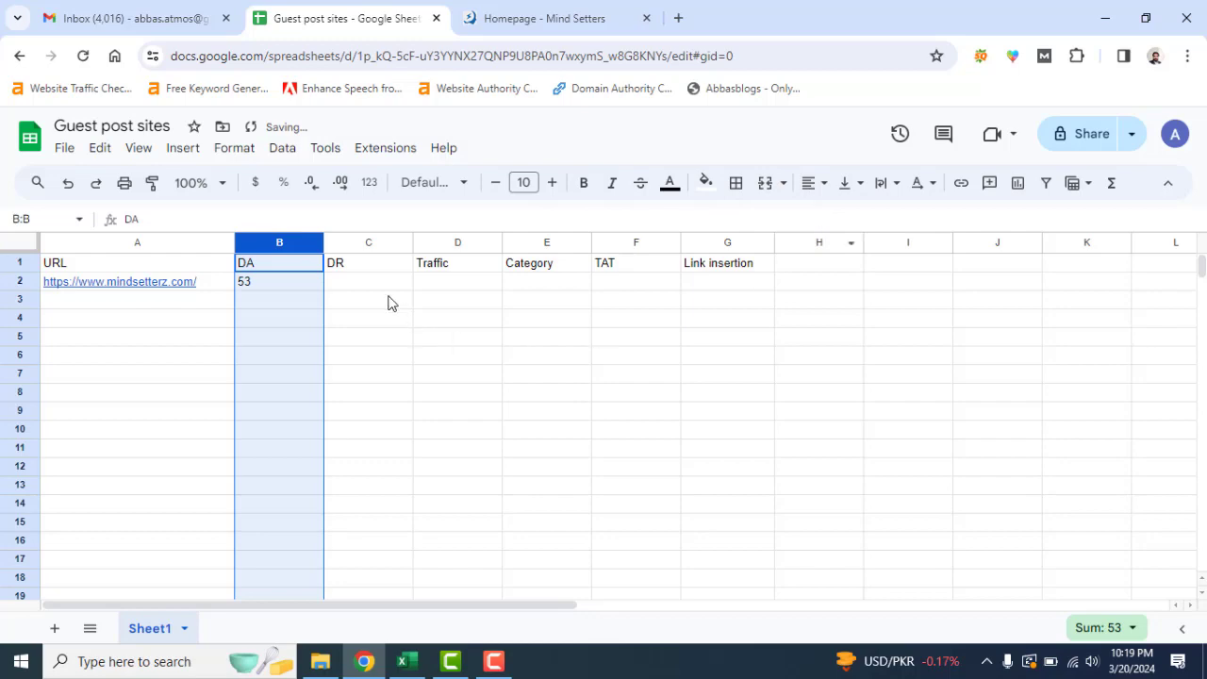
# Close the Mind Setters page and open the bookmarked Website Authority Checker and Website Traffic Checker in separate tabs.
pyautogui.click(566, 19)
pyautogui.click(678, 19)
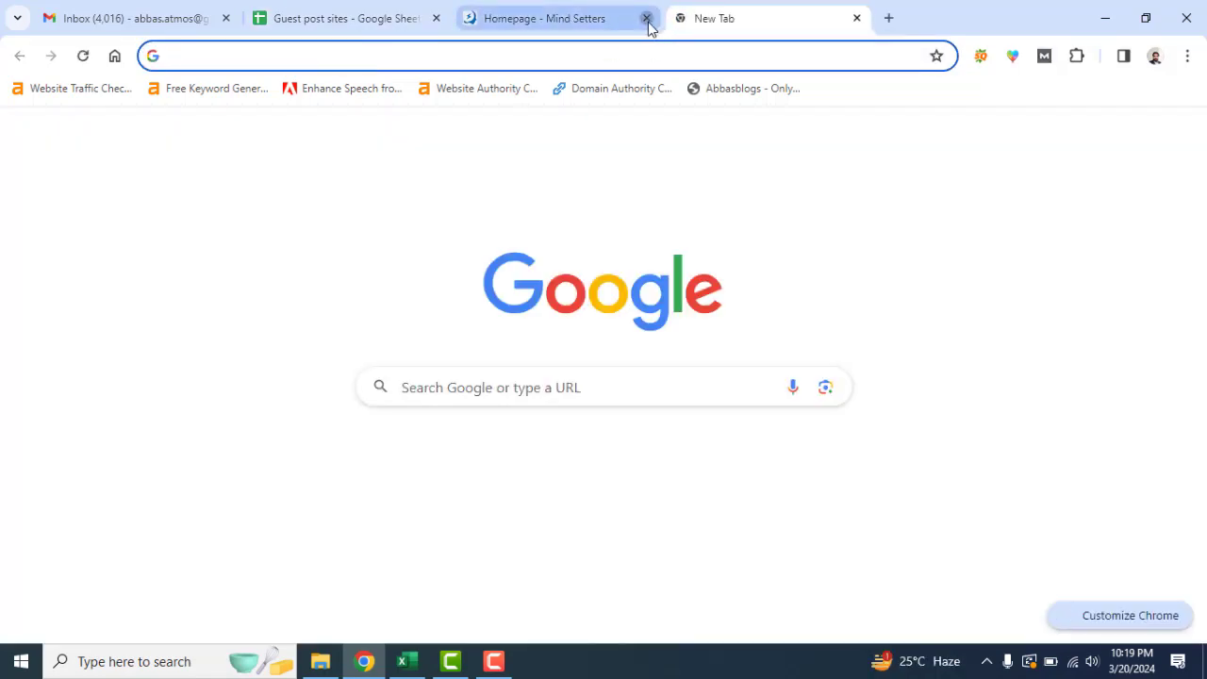
pyautogui.click(646, 18)
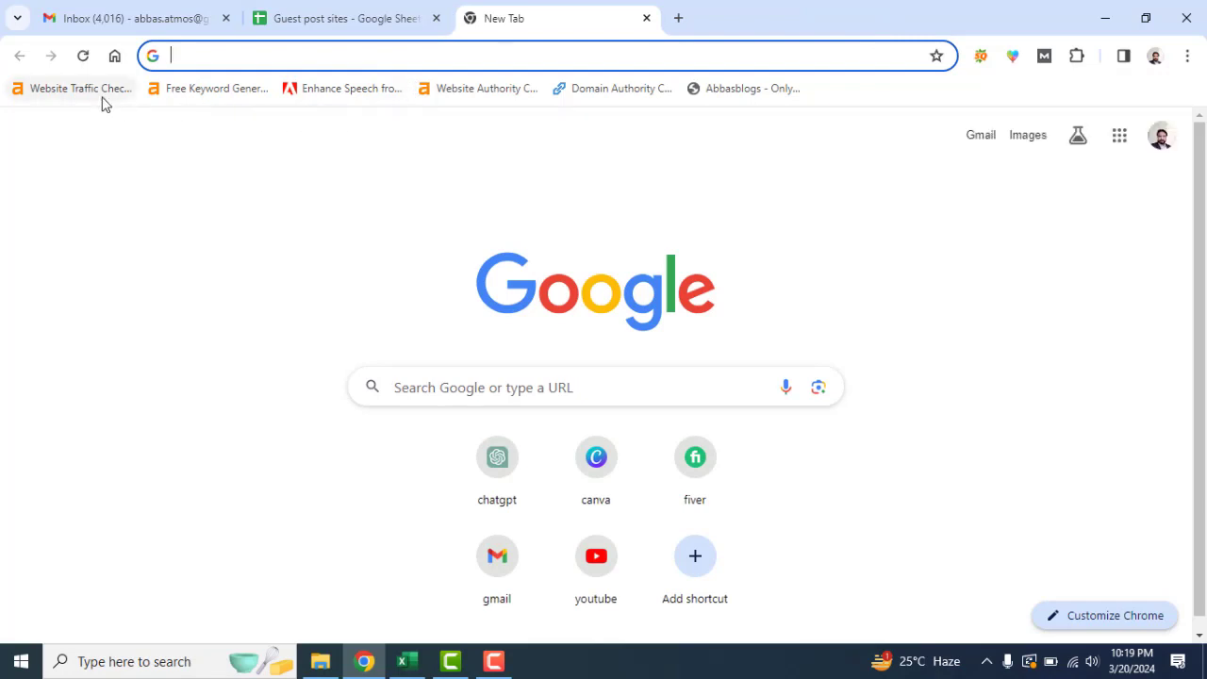
pyautogui.middleClick(488, 93)
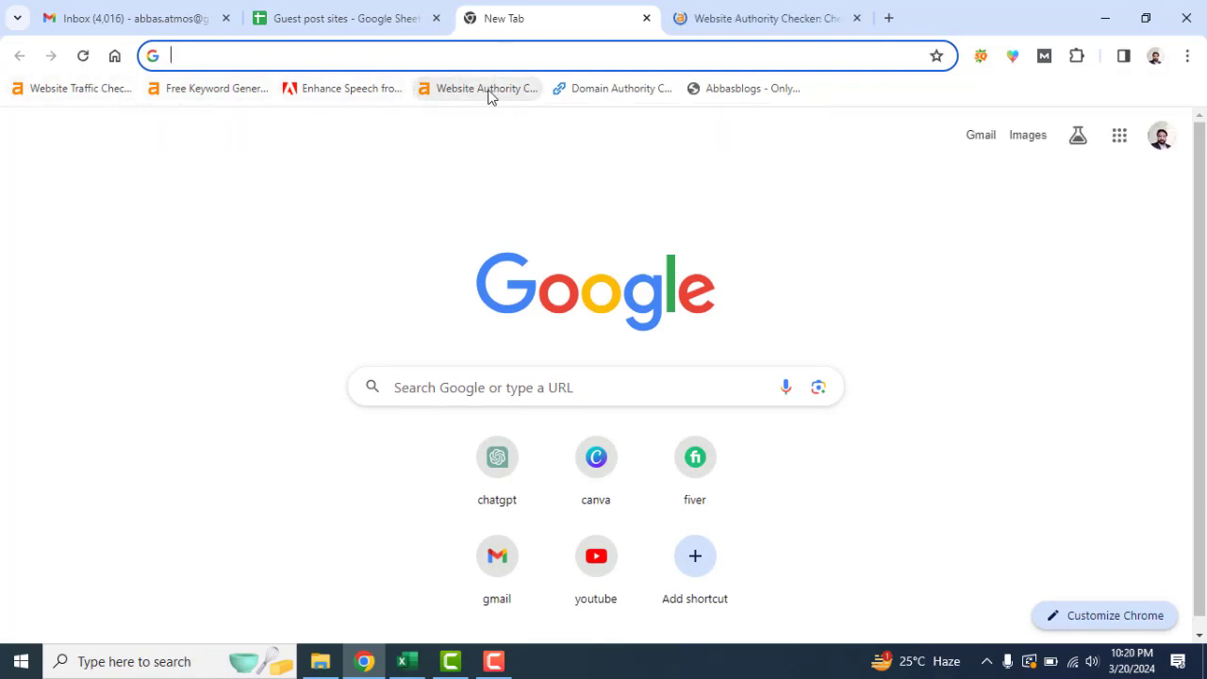
pyautogui.middleClick(94, 92)
pyautogui.click(685, 12)
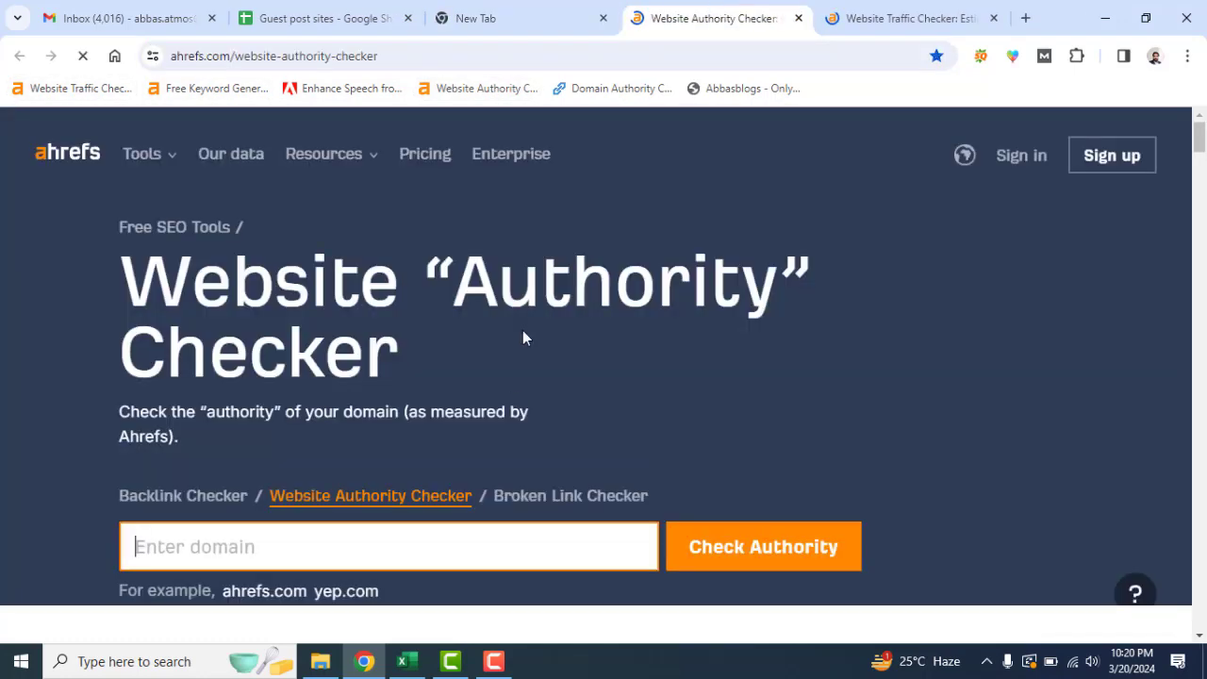
pyautogui.hotkey('ctrl', 'v')
pyautogui.scroll(-3, 565, 363)
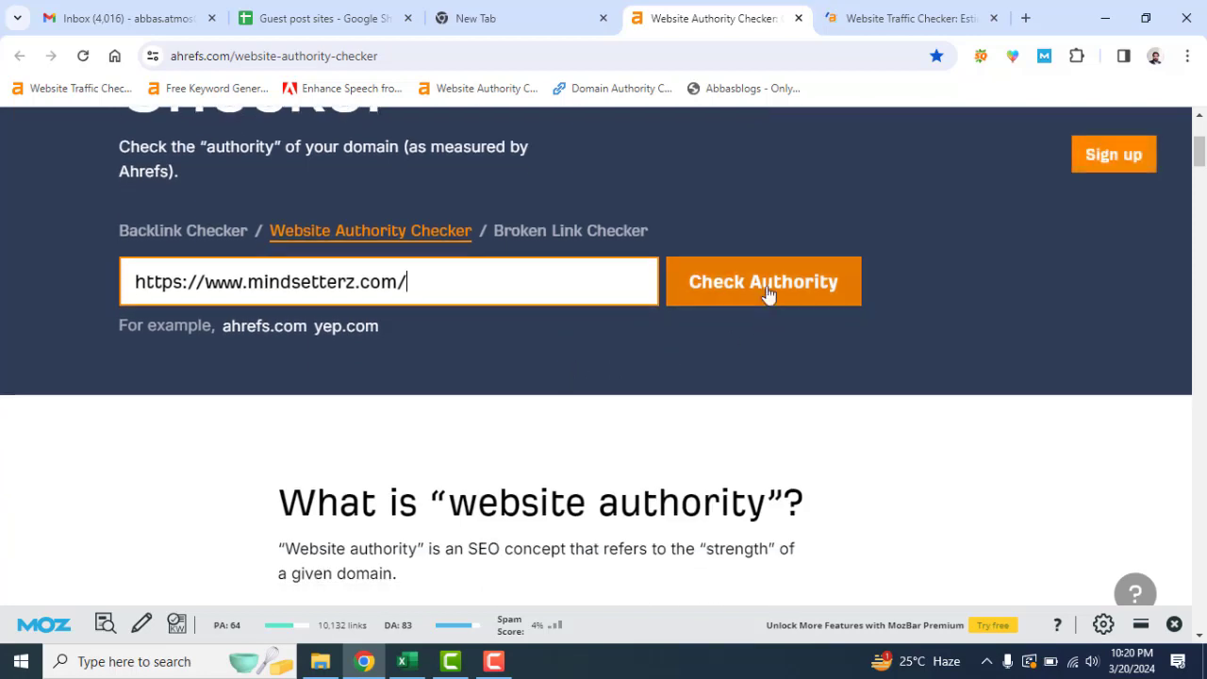
pyautogui.click(766, 293)
pyautogui.click(896, 18)
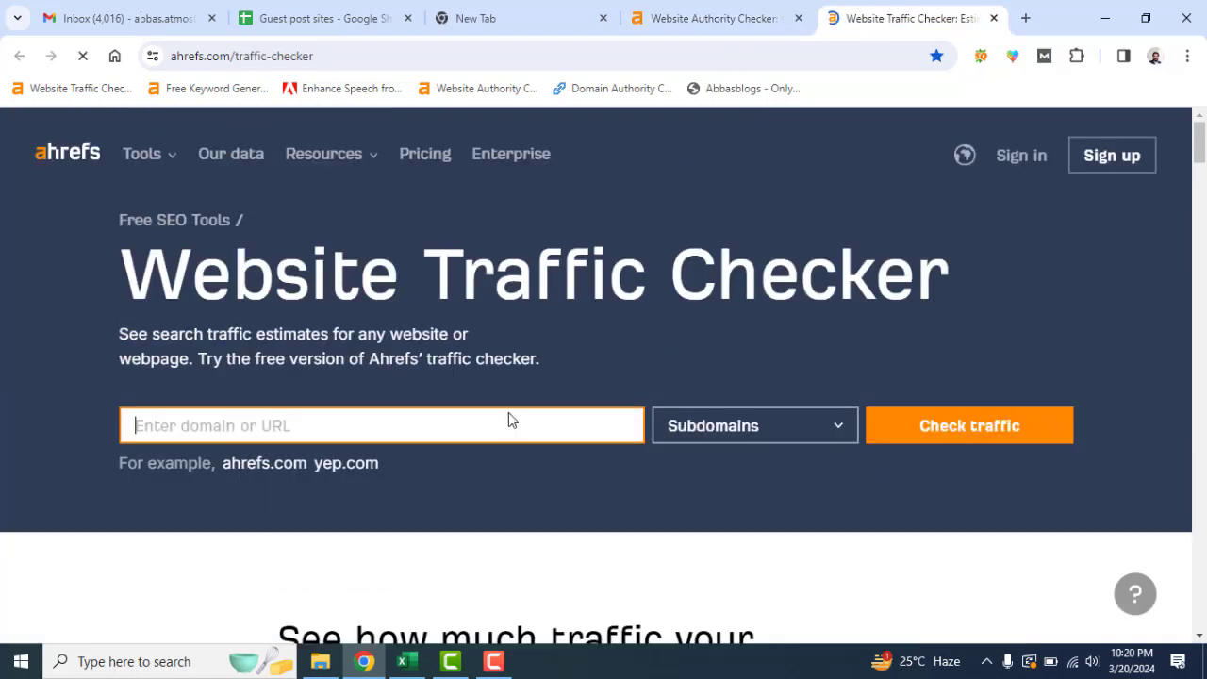
pyautogui.hotkey('ctrl', 'v')
pyautogui.click(946, 434)
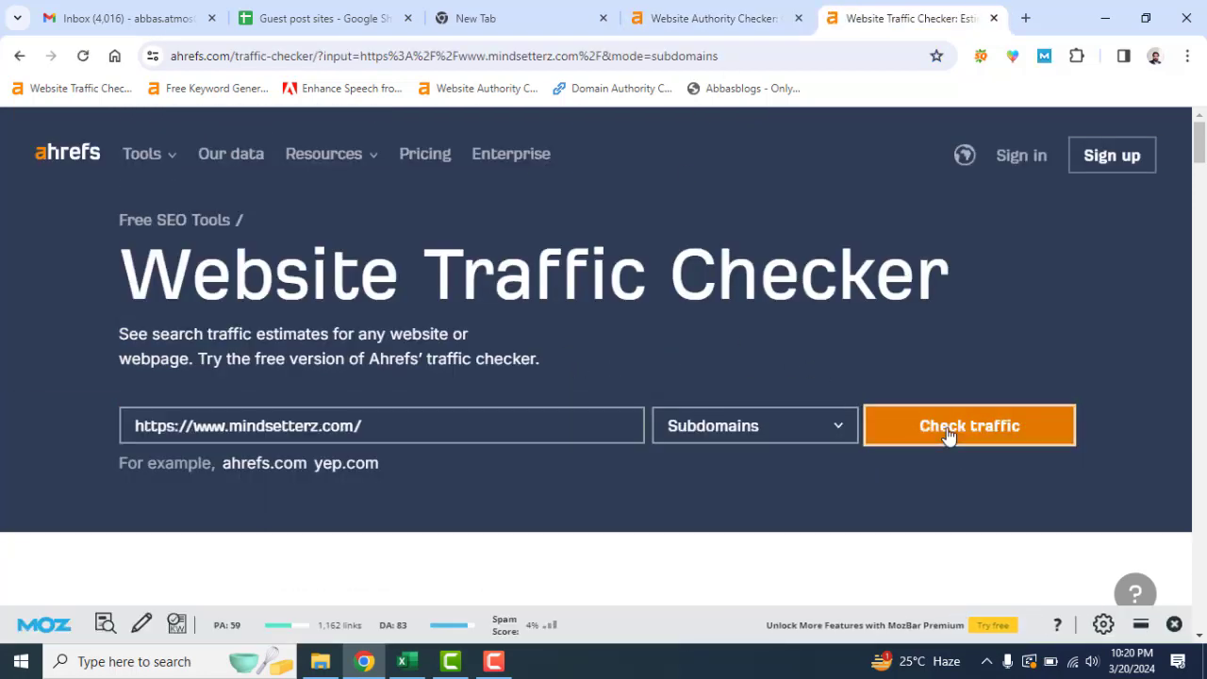
# Complete the human verification for the authority check to get the site's Domain Rating.
pyautogui.click(790, 21)
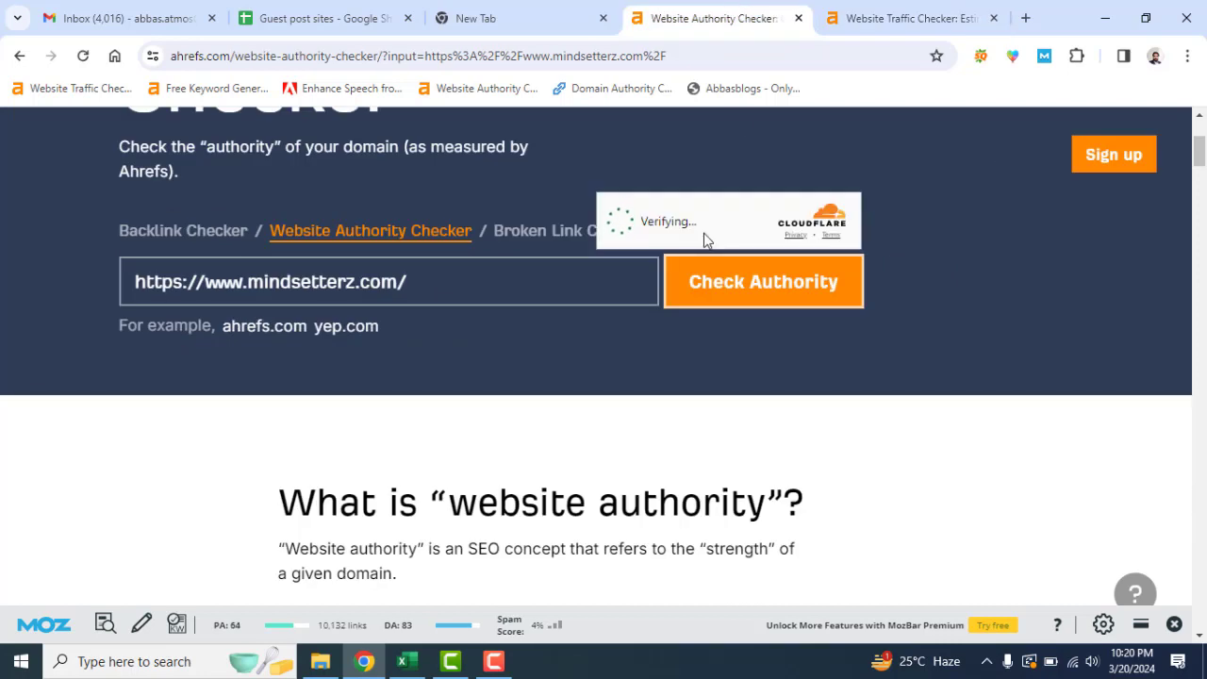
pyautogui.click(624, 222)
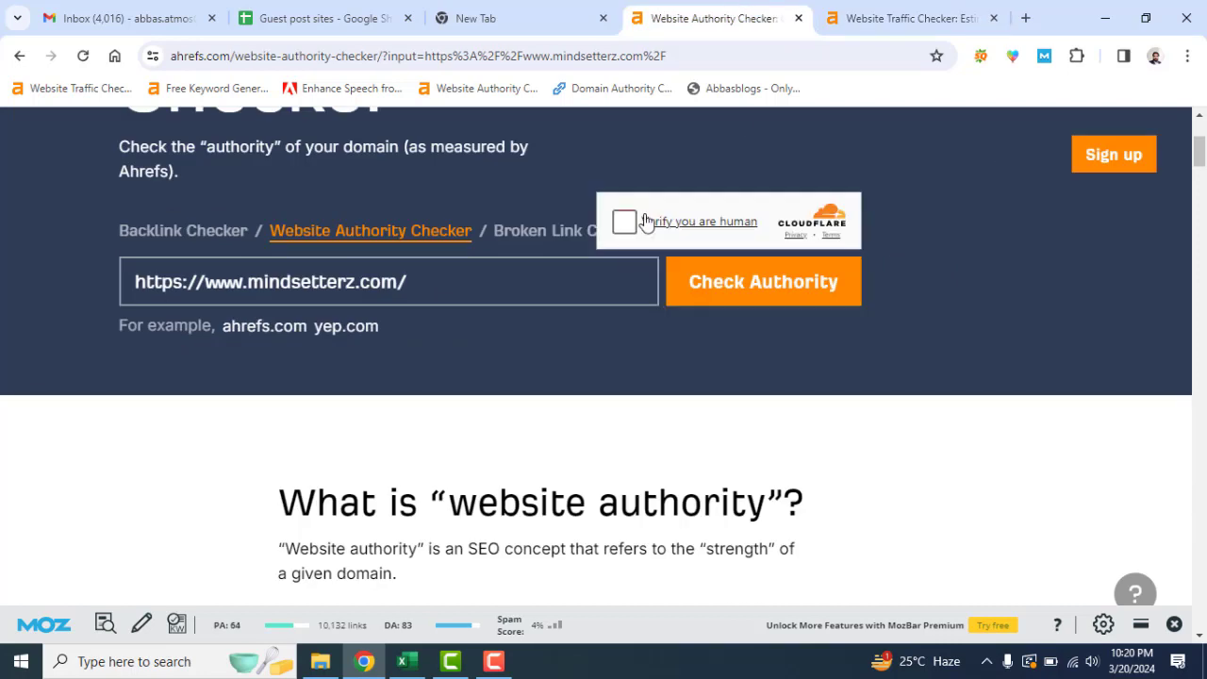
pyautogui.click(625, 222)
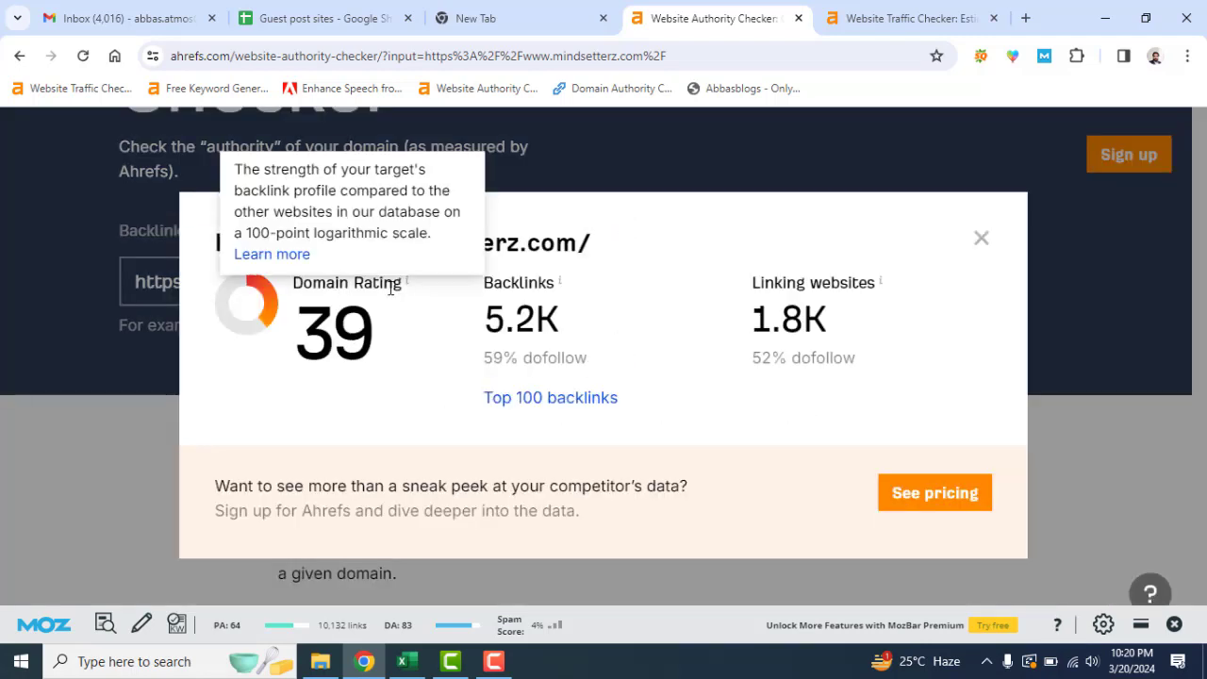
# Return to the Guest post sites spreadsheet and enter 39 as the DR in cell C2.
pyautogui.hotkey('alt', 'Tab')
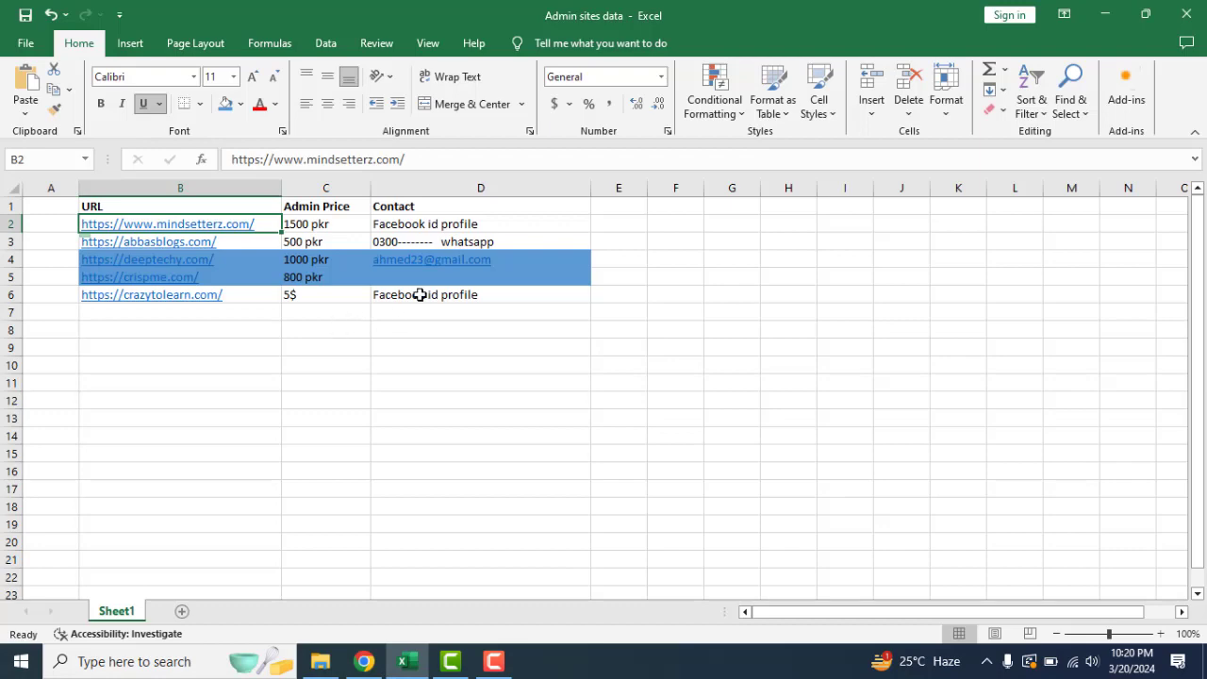
pyautogui.hotkey('alt', 'Tab')
pyautogui.click(325, 7)
pyautogui.click(363, 288)
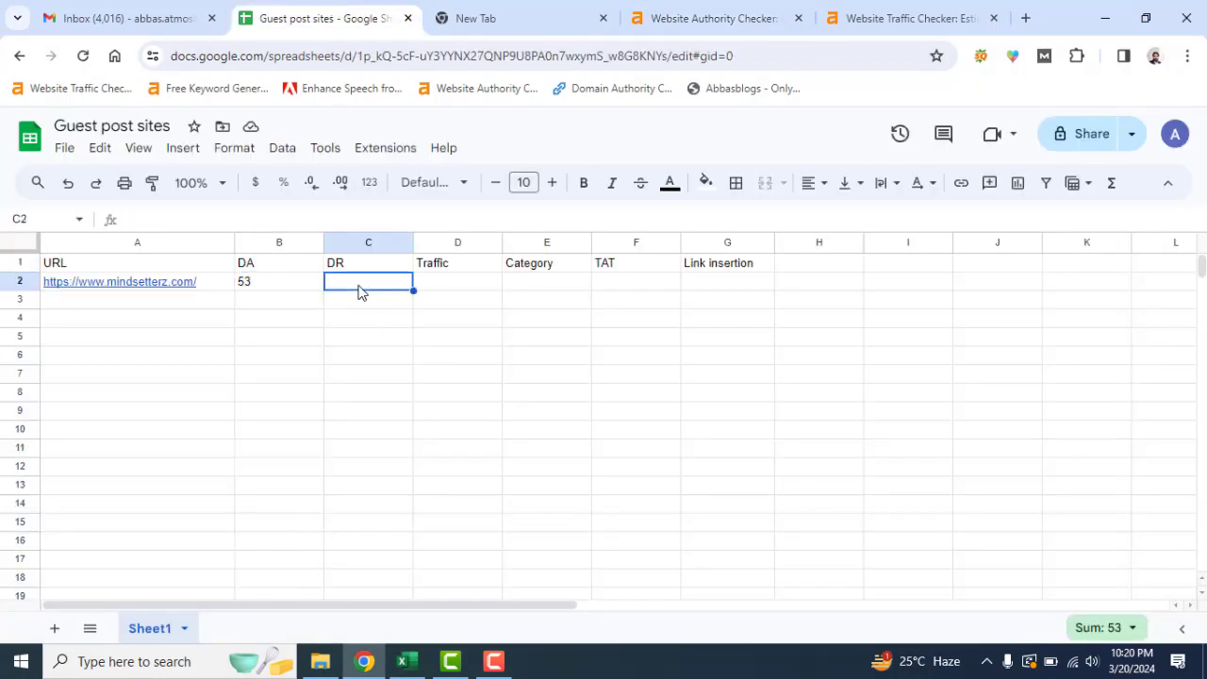
pyautogui.write('38')
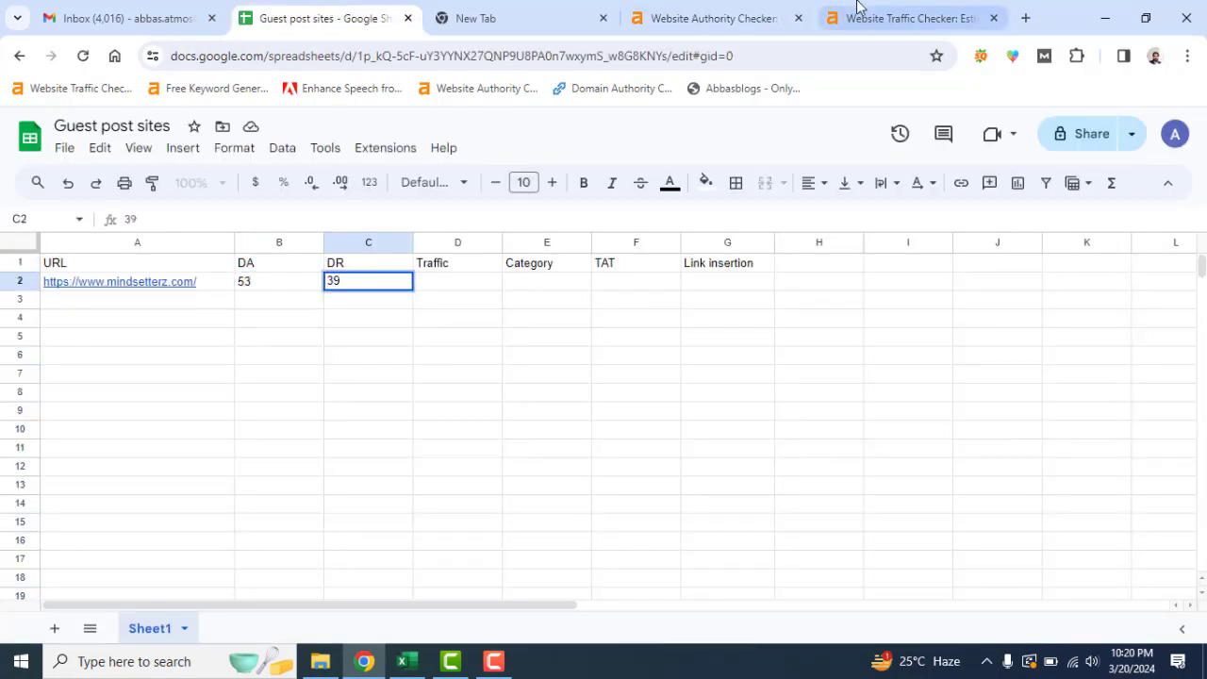
# Examine the Ahrefs traffic report for mindsetterz.com, including its organic traffic and top countries.
pyautogui.click(859, 18)
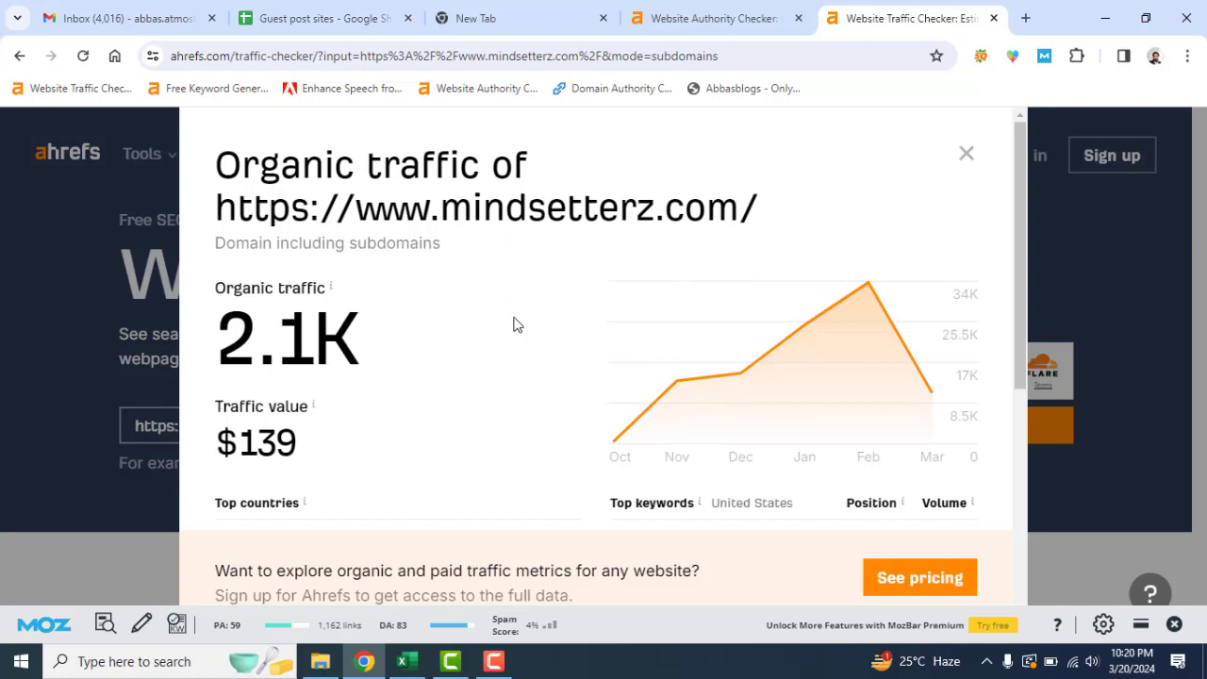
pyautogui.scroll(-2, 639, 307)
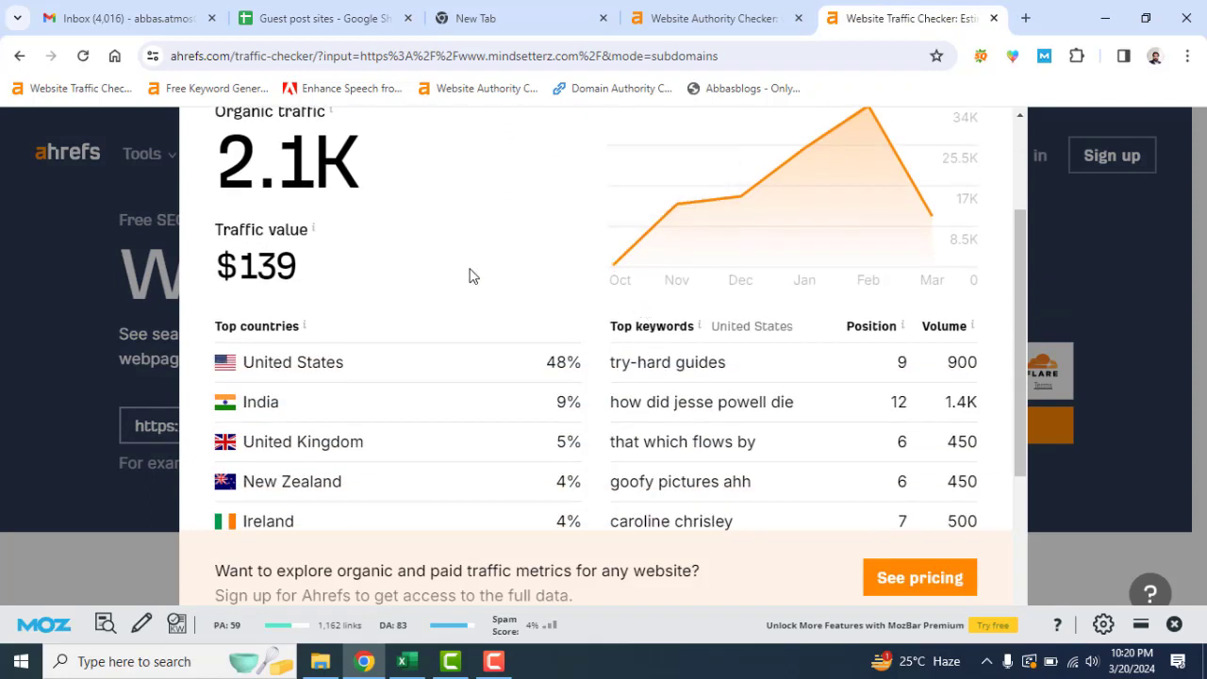
pyautogui.scroll(1, 473, 275)
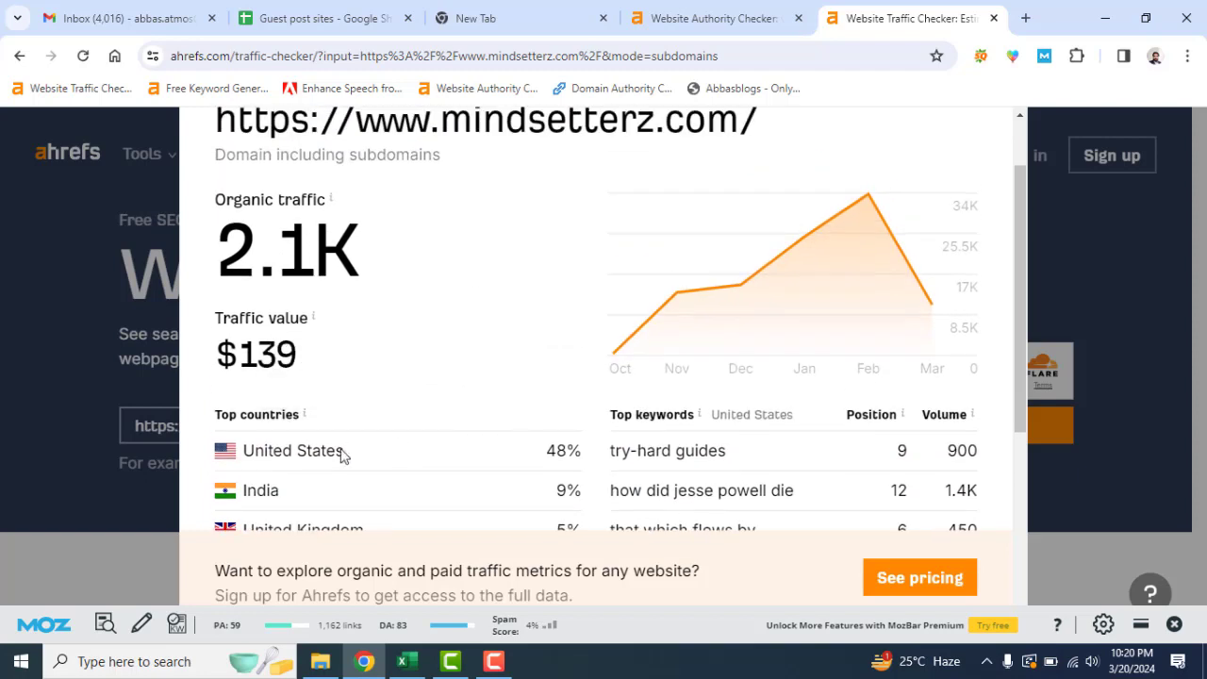
pyautogui.scroll(-2, 538, 318)
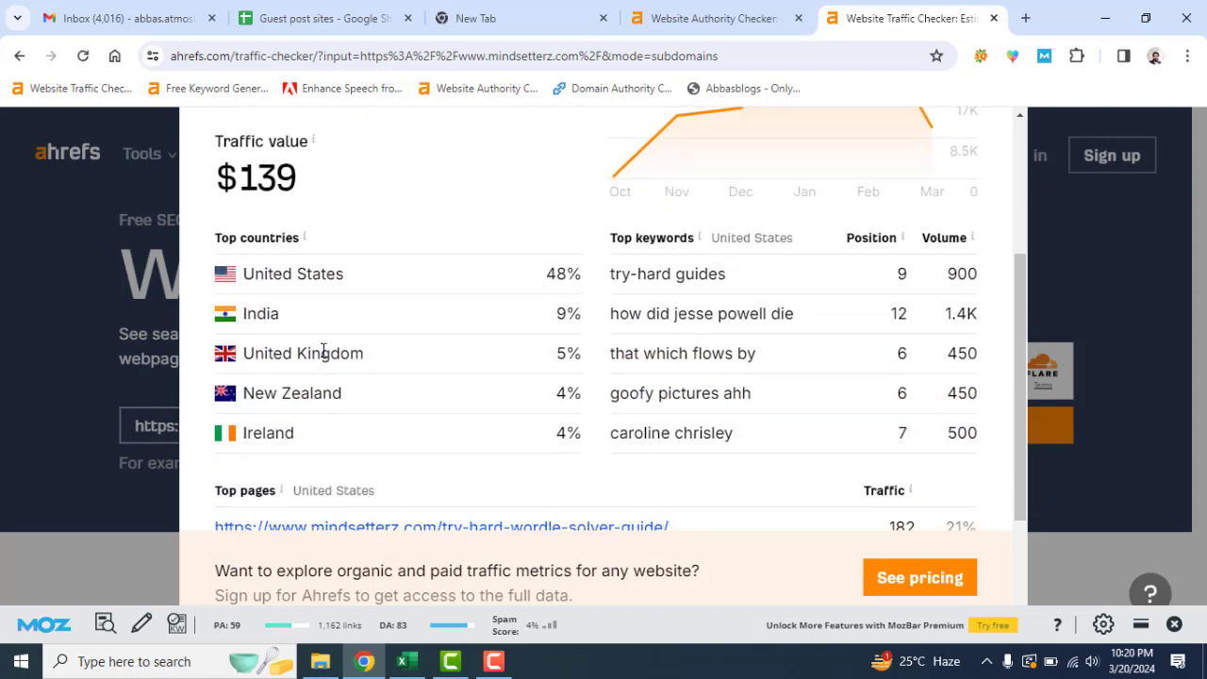
pyautogui.scroll(1, 646, 344)
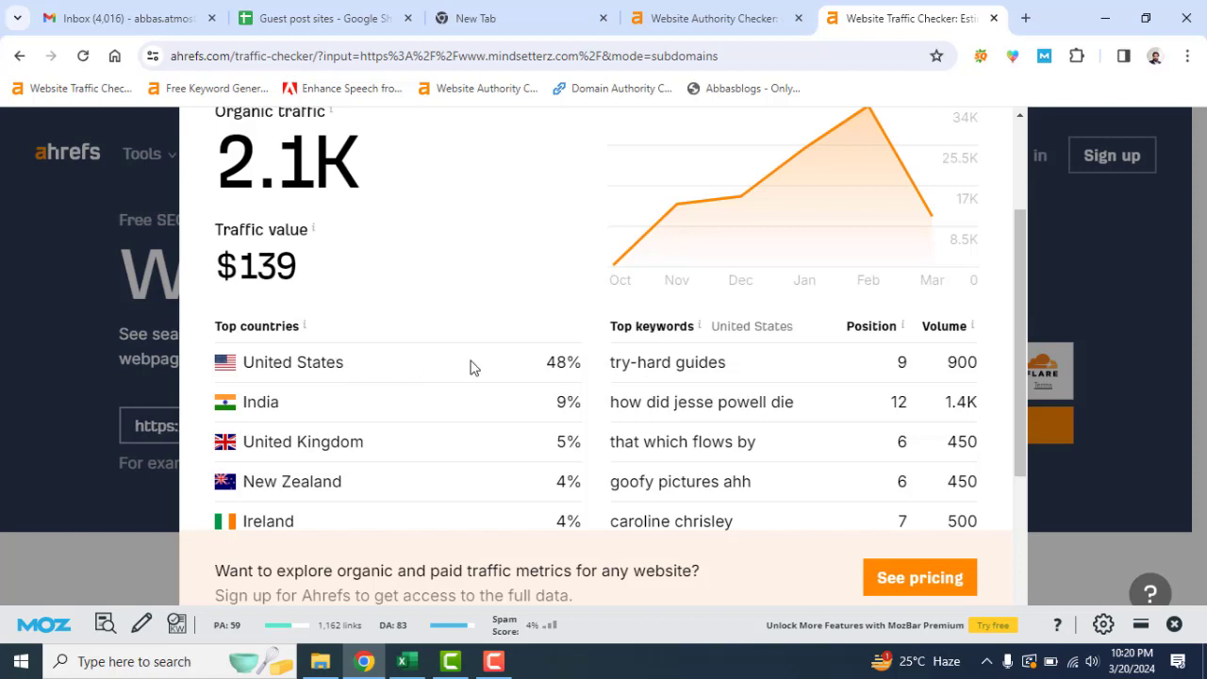
pyautogui.scroll(1, 471, 368)
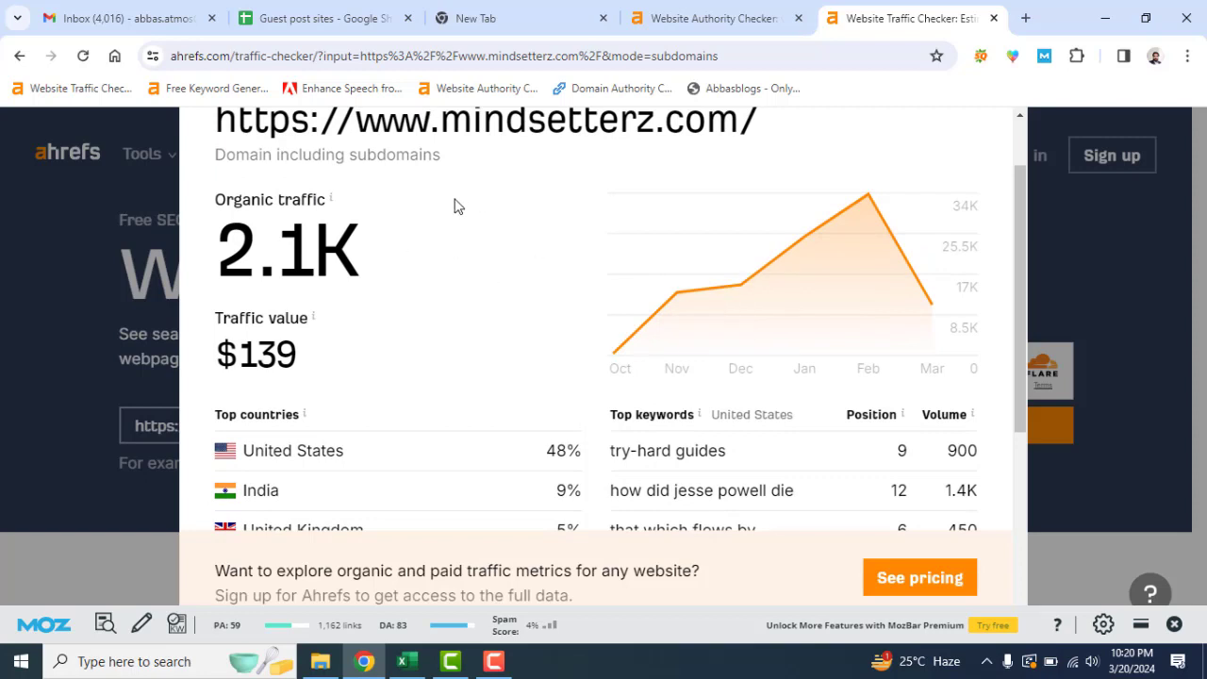
# Return to the Guest post sites spreadsheet and enter 2.1k as the mindsetterz.com traffic in cell D2.
pyautogui.click(794, 9)
pyautogui.click(328, 8)
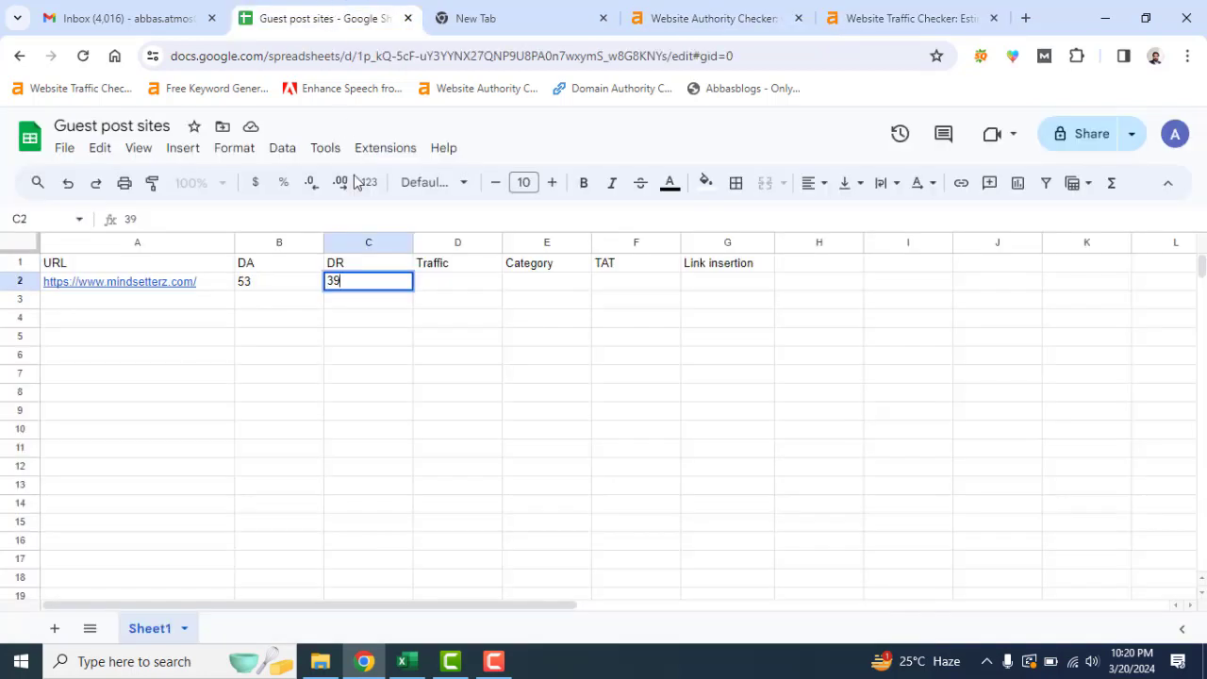
pyautogui.click(454, 281)
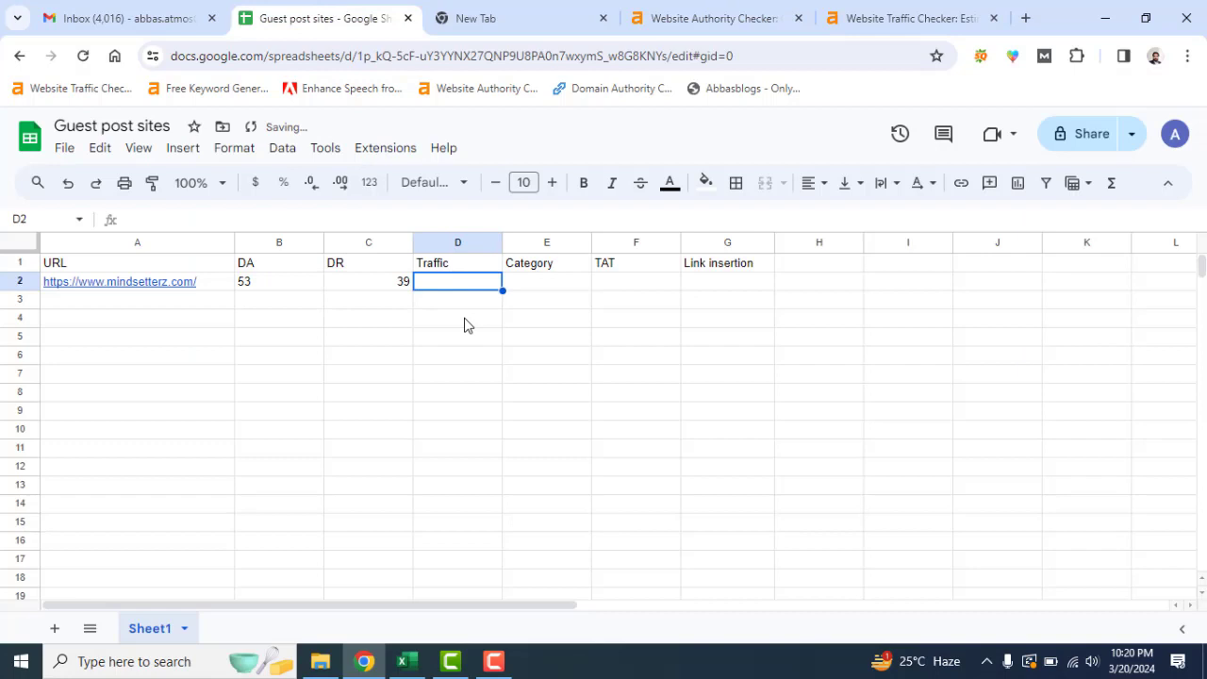
pyautogui.write('2.1')
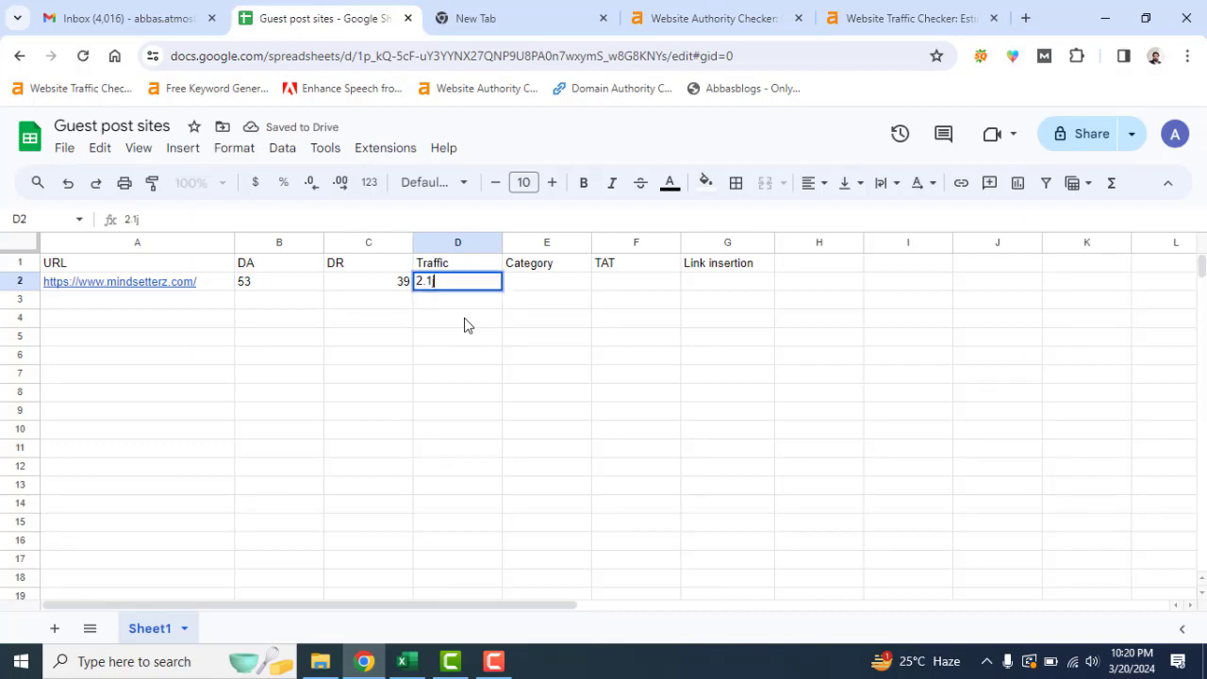
pyautogui.write('k')
# Complete row 2 with category General, TAT 24 hours and link insertion Yes.
pyautogui.click(565, 283)
pyautogui.write('General')
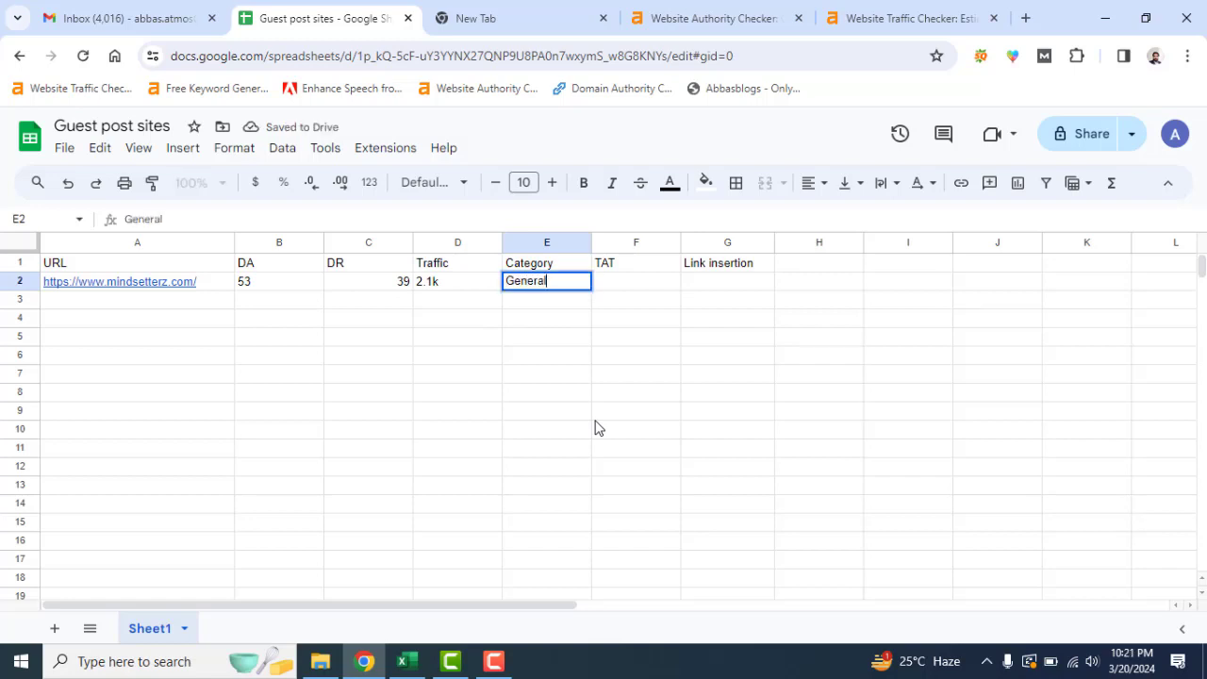
pyautogui.click(618, 285)
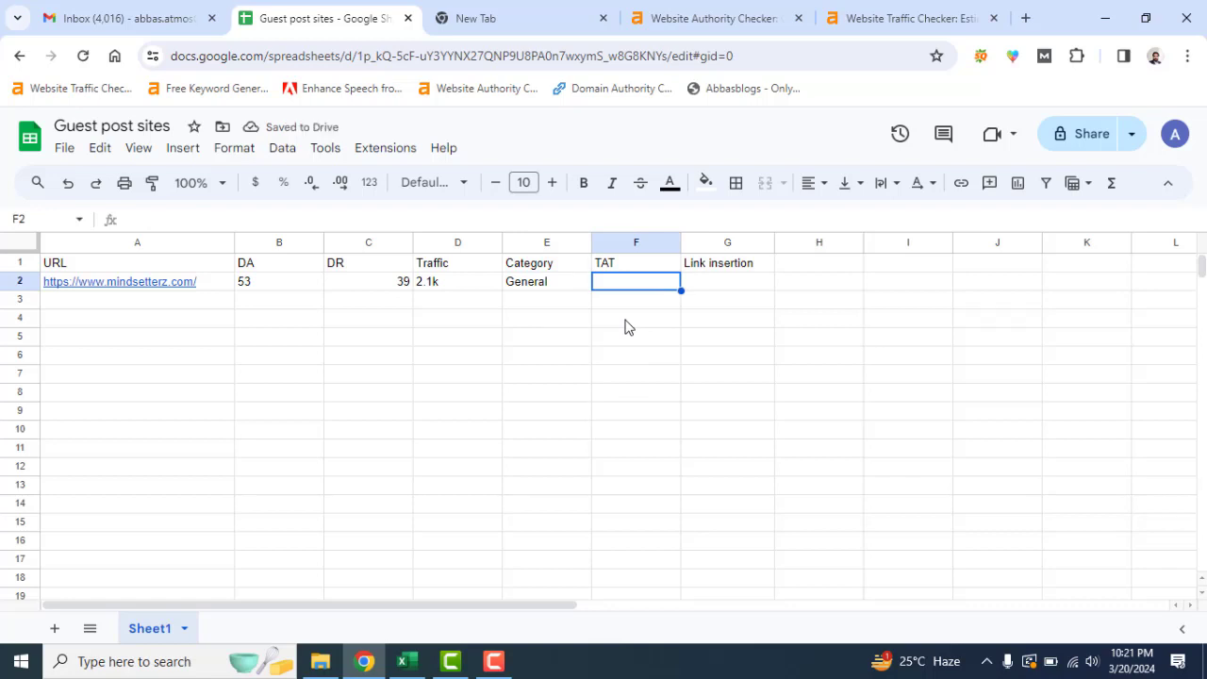
pyautogui.write('24 hours')
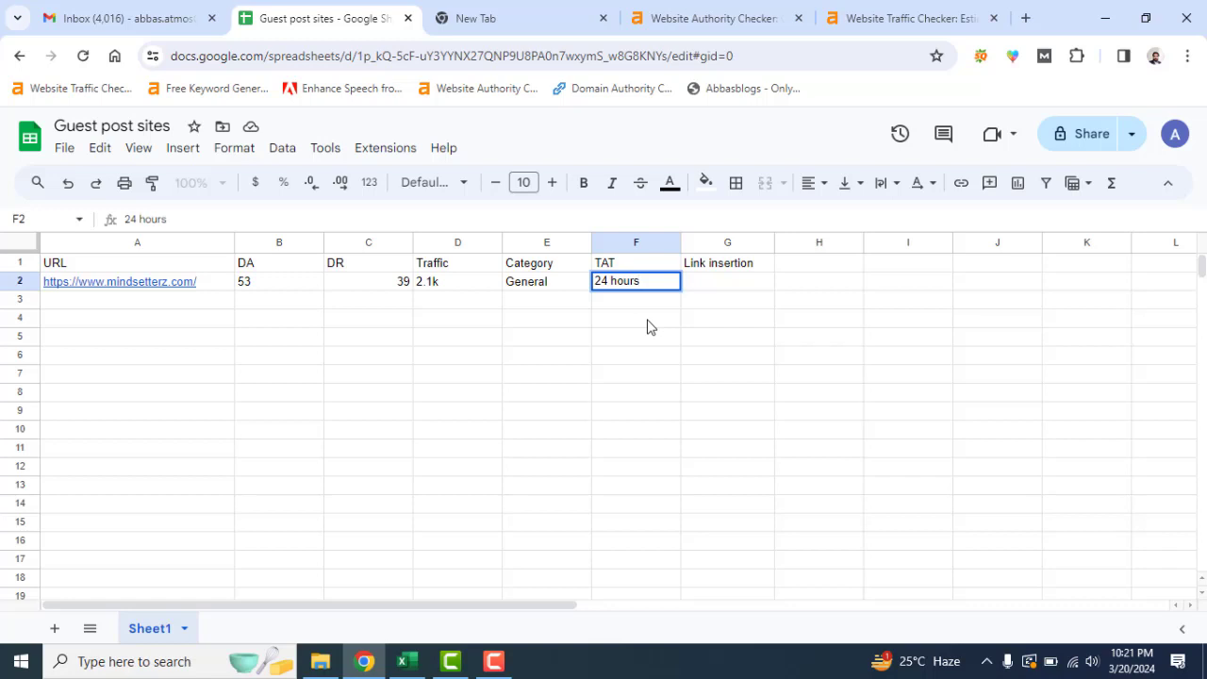
pyautogui.click(728, 288)
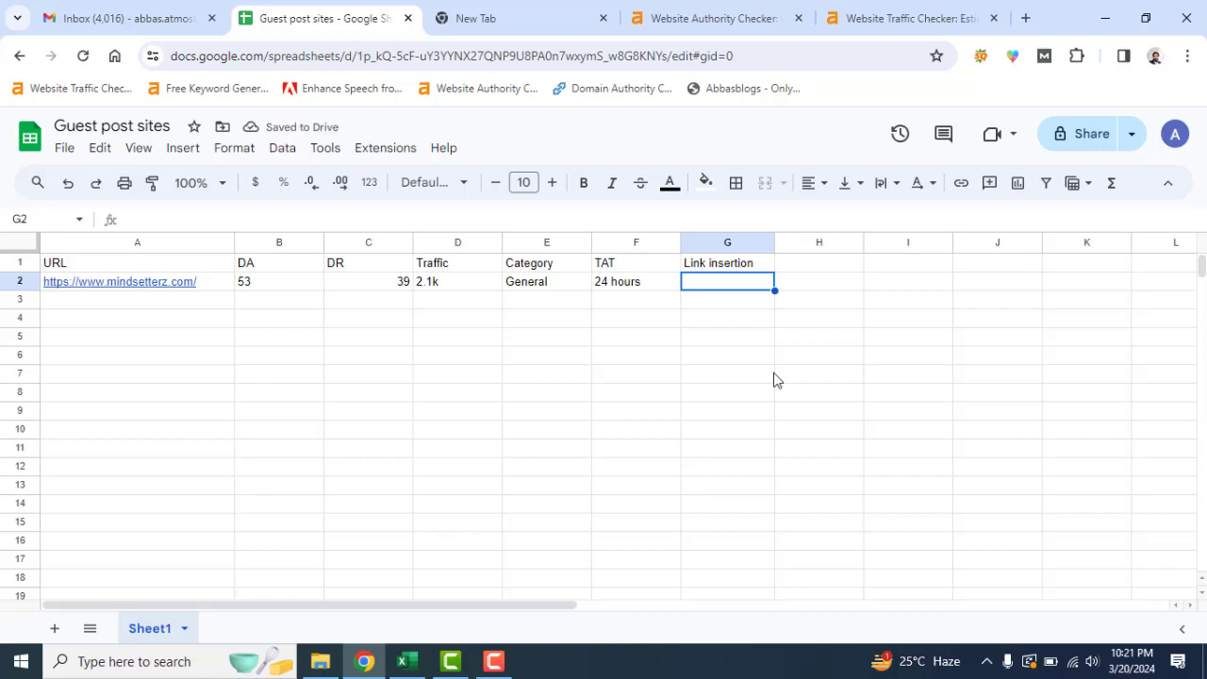
pyautogui.write('Yes')
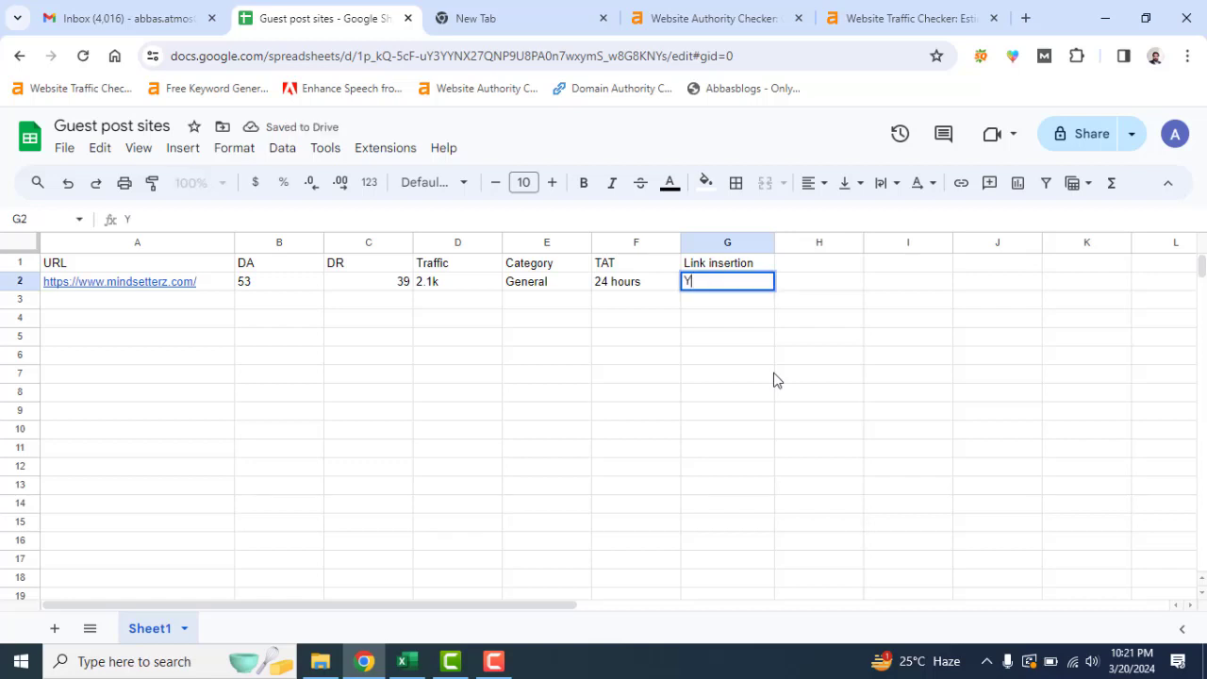
pyautogui.click(644, 378)
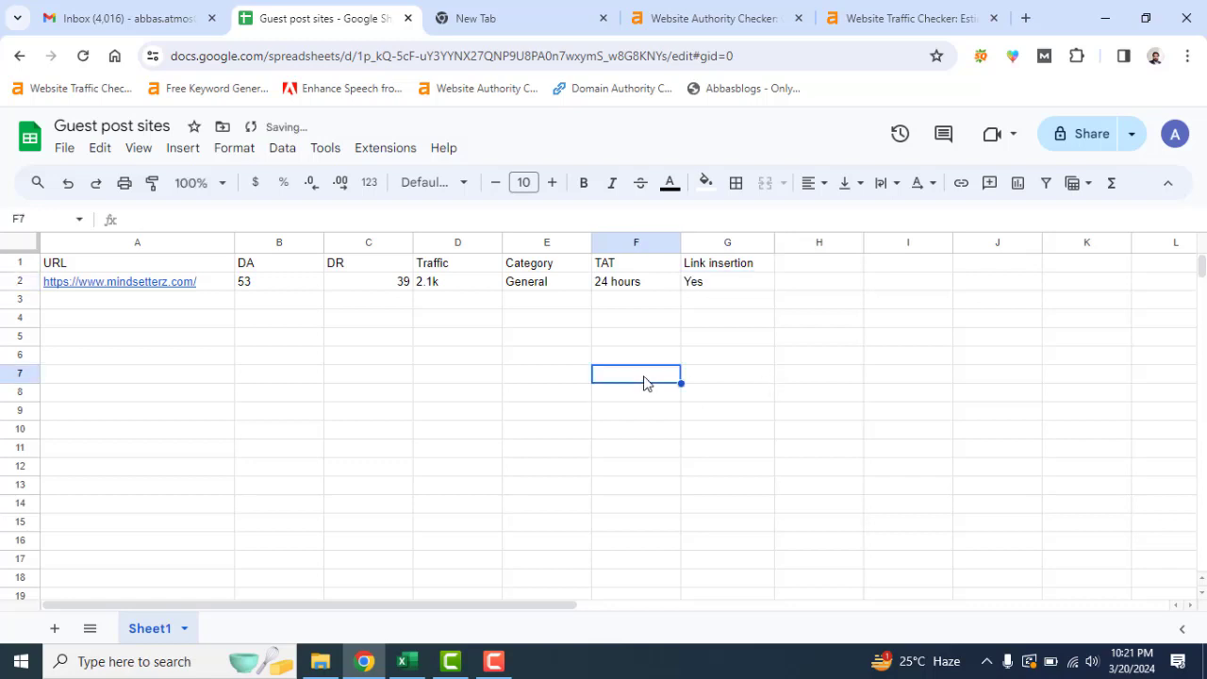
pyautogui.click(403, 663)
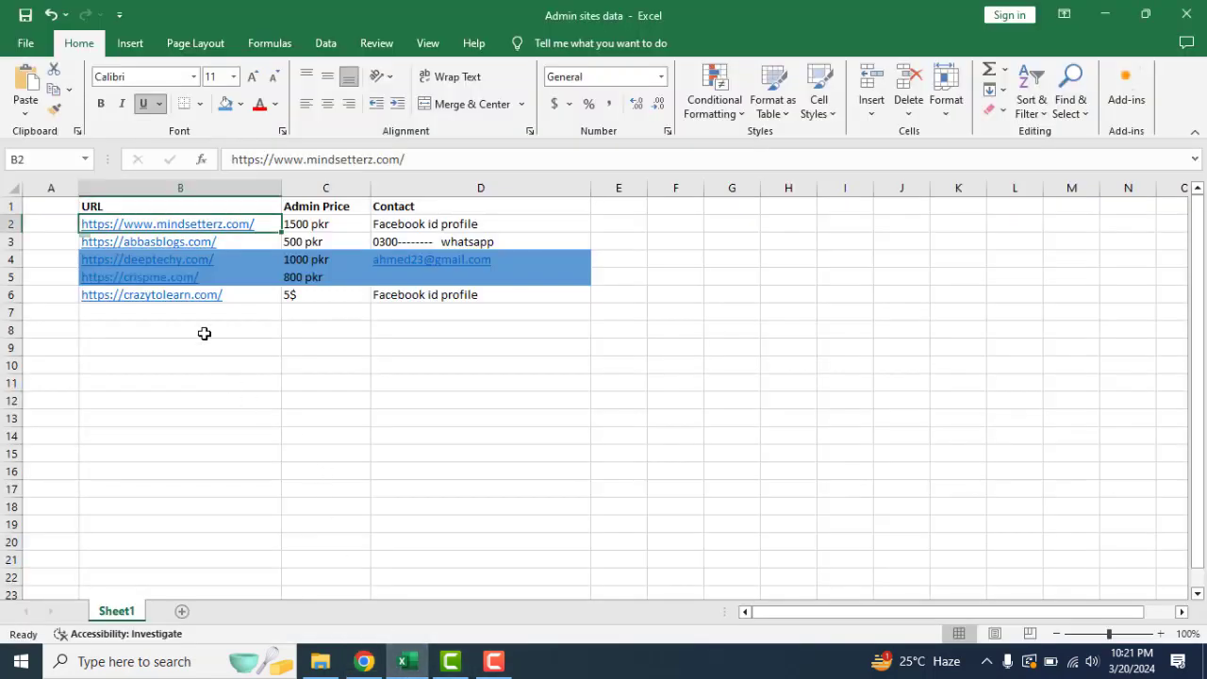
pyautogui.click(232, 293)
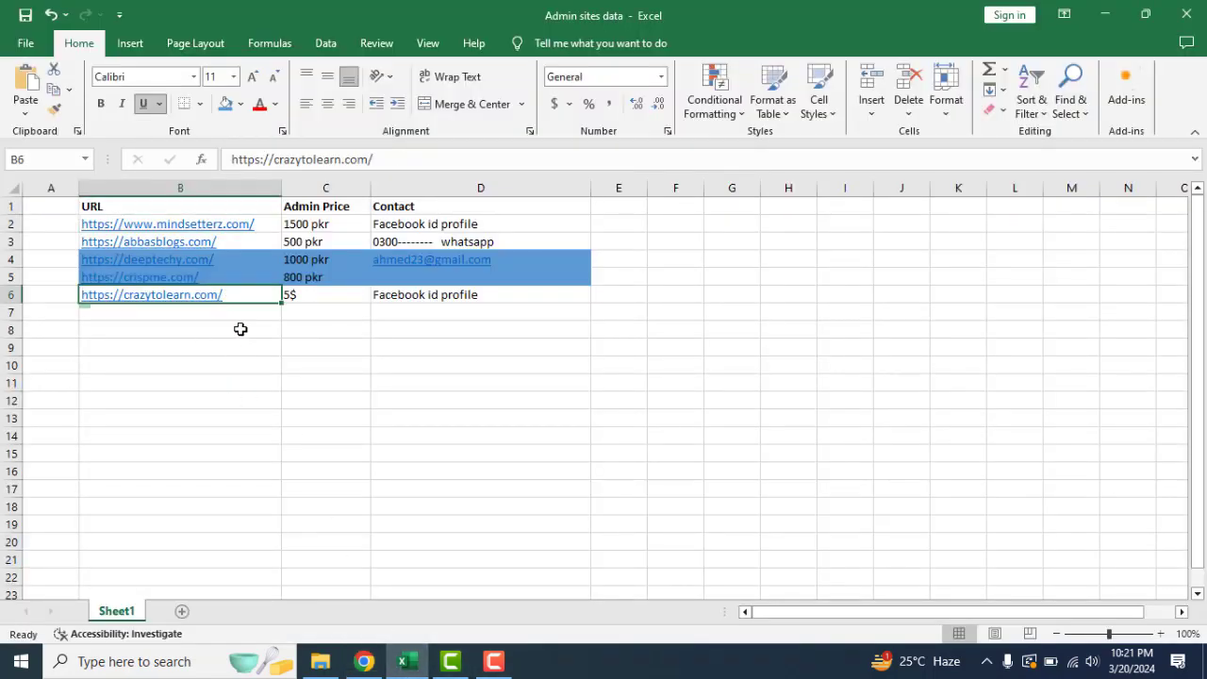
pyautogui.click(247, 323)
pyautogui.doubleClick(242, 294)
pyautogui.moveTo(242, 295); pyautogui.dragTo(2, 294)
pyautogui.hotkey('ctrl', 'c')
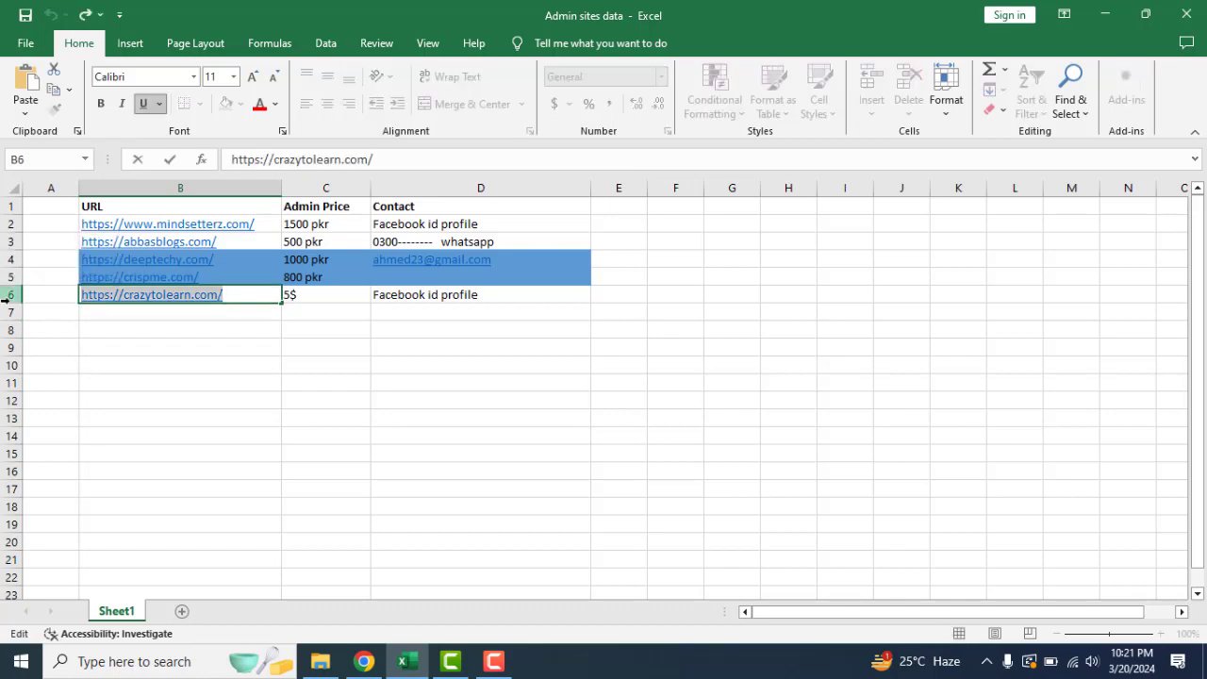
pyautogui.hotkey('alt', 'Tab')
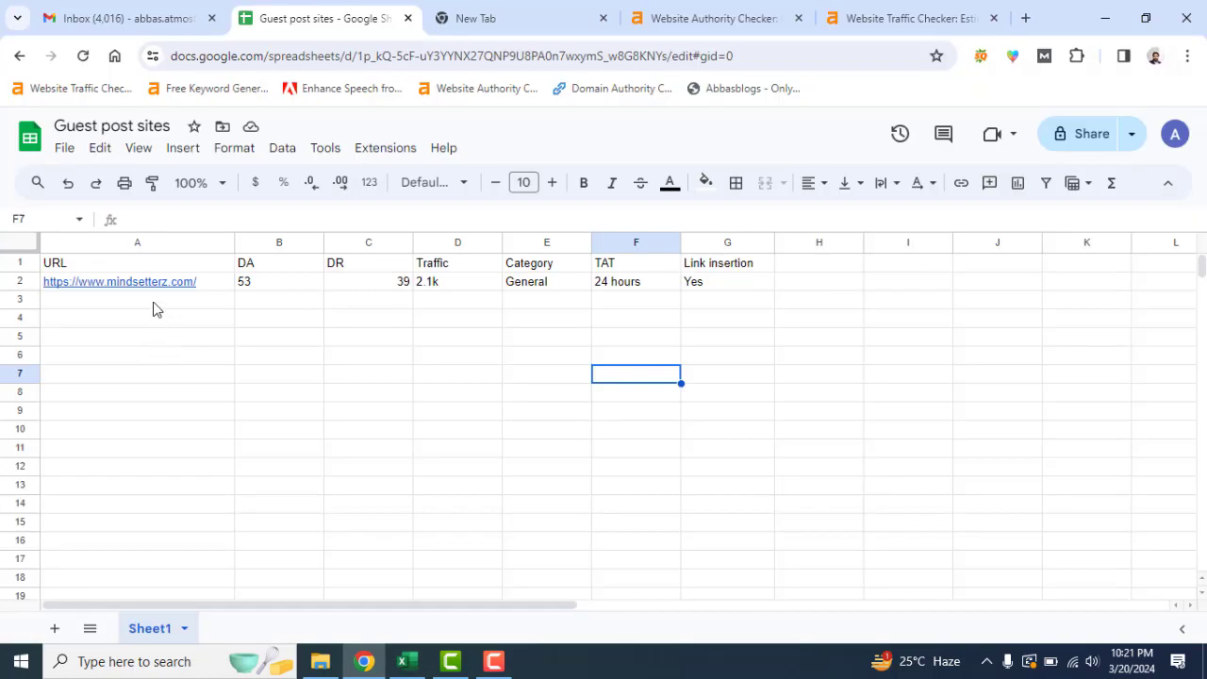
pyautogui.click(156, 309)
pyautogui.hotkey('ctrl', 'v')
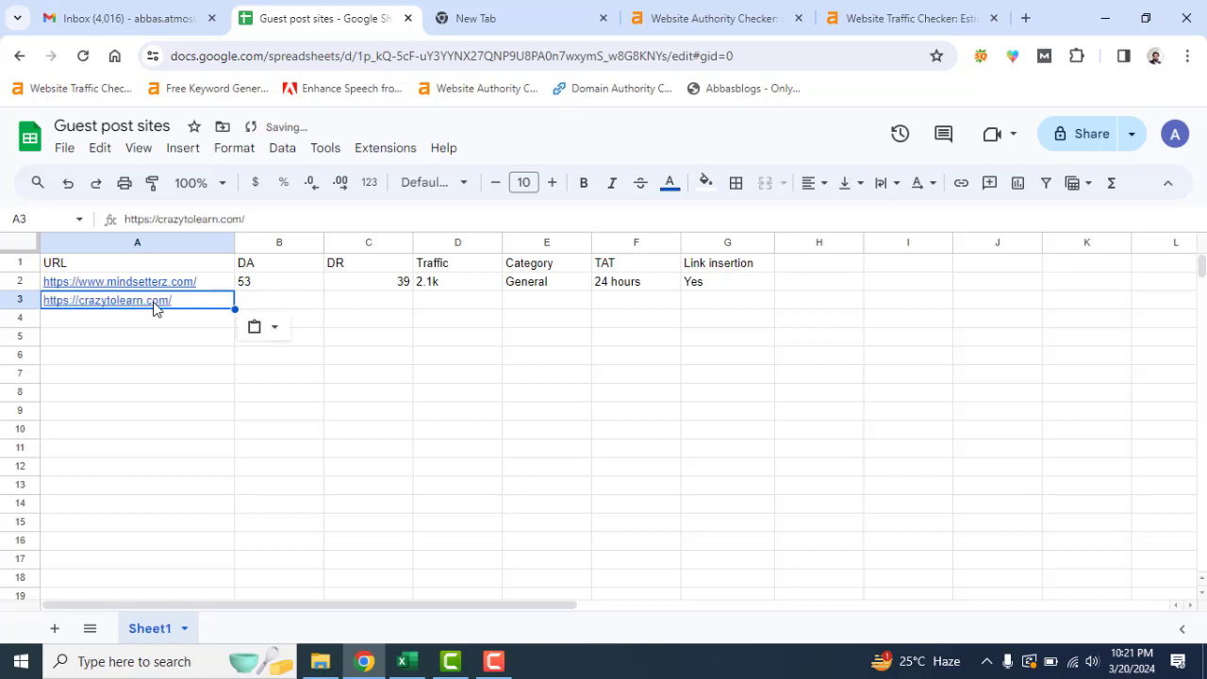
# Enter the crazytolearn.com metrics in row 3: DA 43, DR 45 and traffic 2k.
pyautogui.click(275, 306)
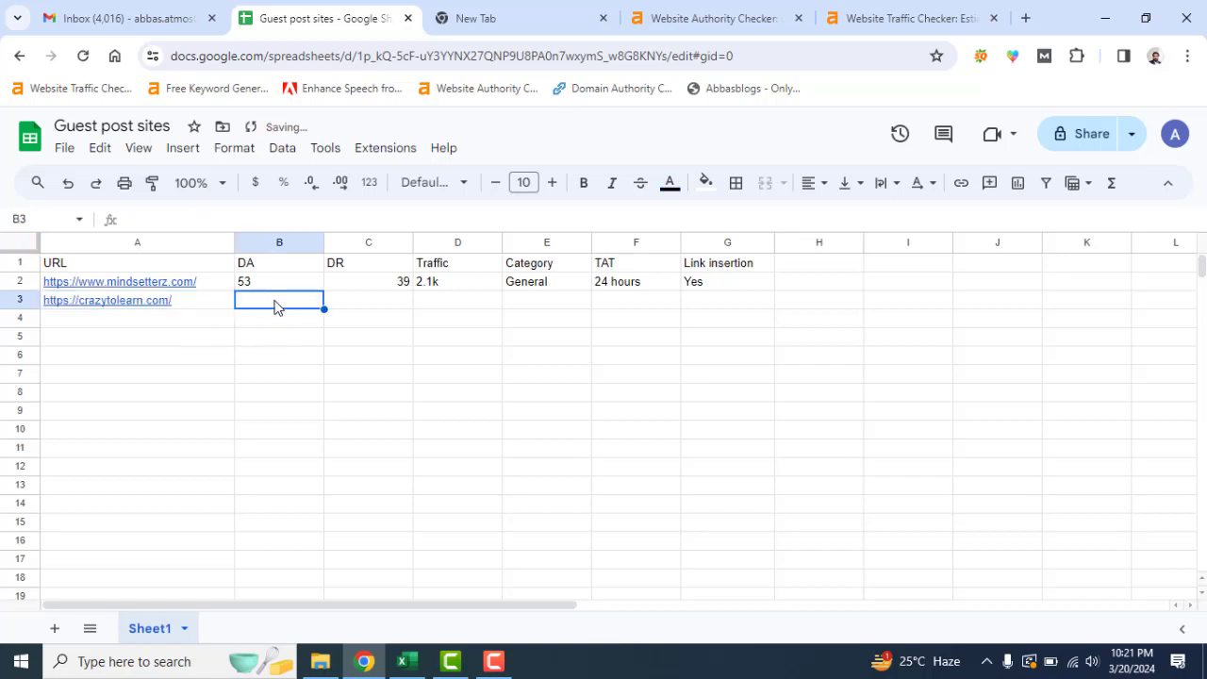
pyautogui.write('43')
pyautogui.click(356, 305)
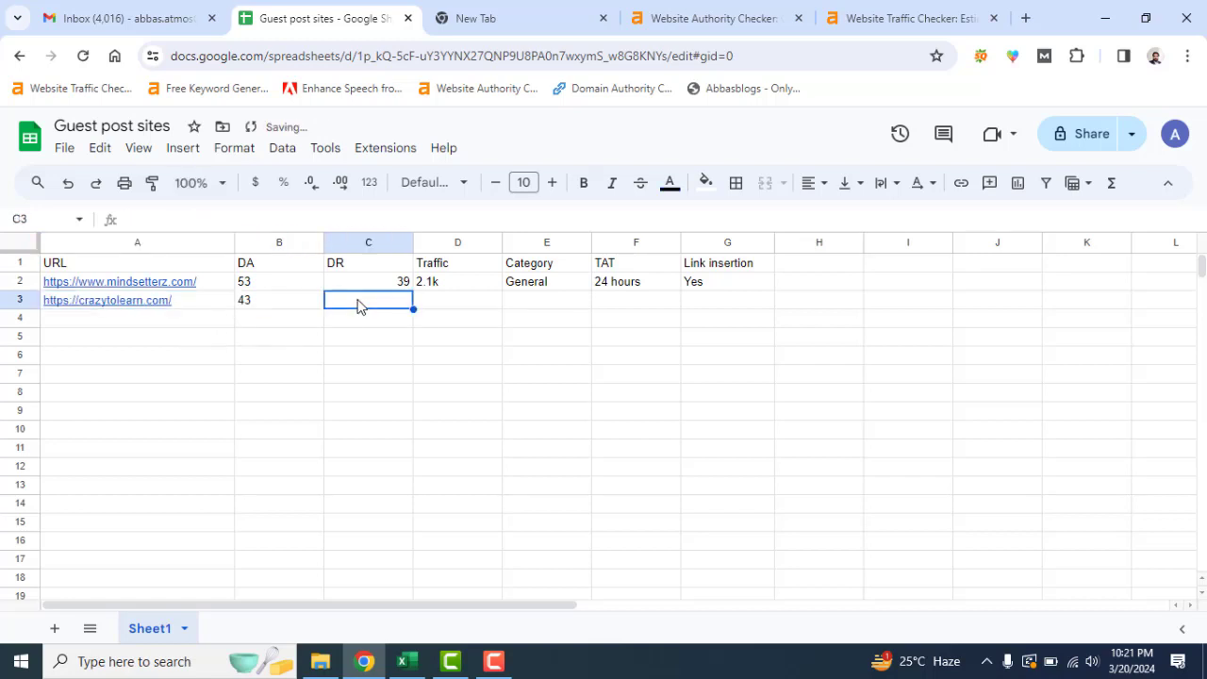
pyautogui.write('45')
pyautogui.click(453, 302)
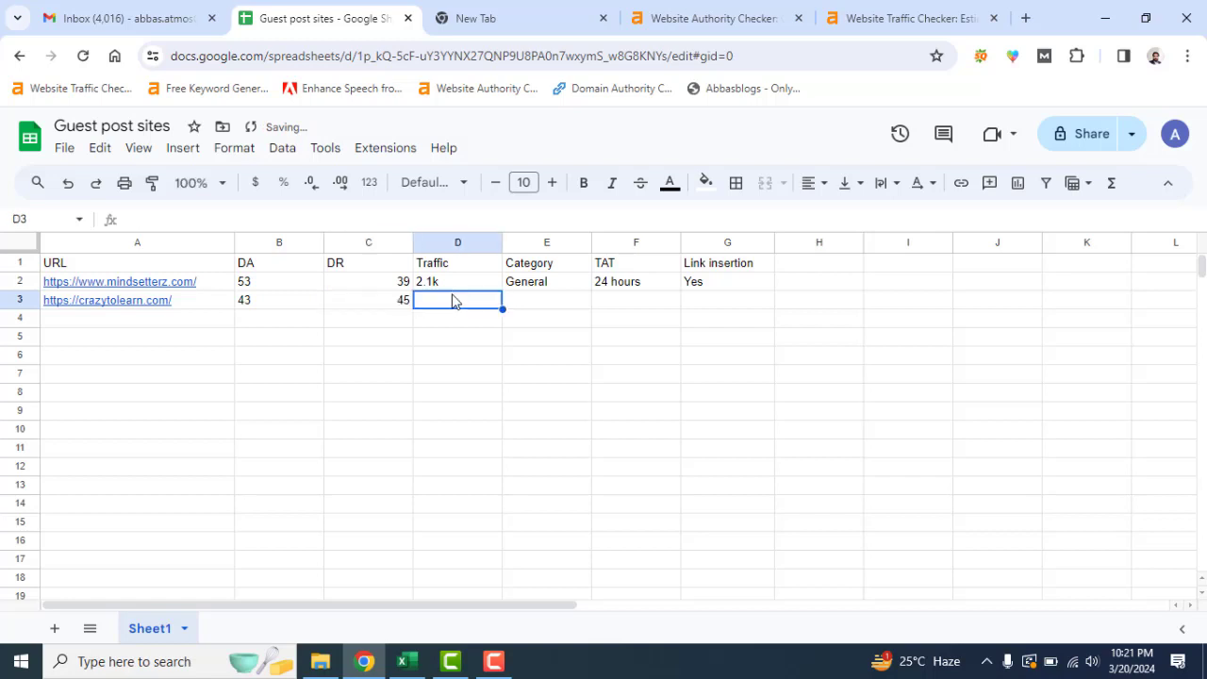
pyautogui.write('2k')
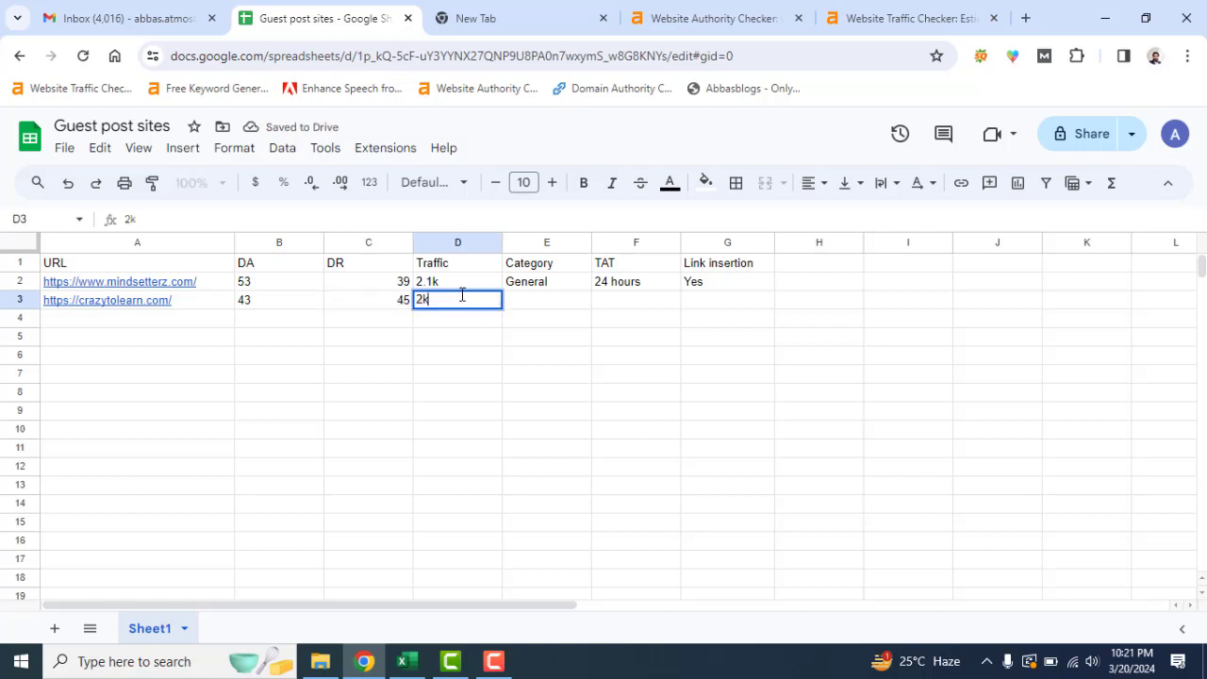
# Complete row 3 with category Tech, TAT 1 hours and link insertion No.
pyautogui.click(527, 304)
pyautogui.write('Tech')
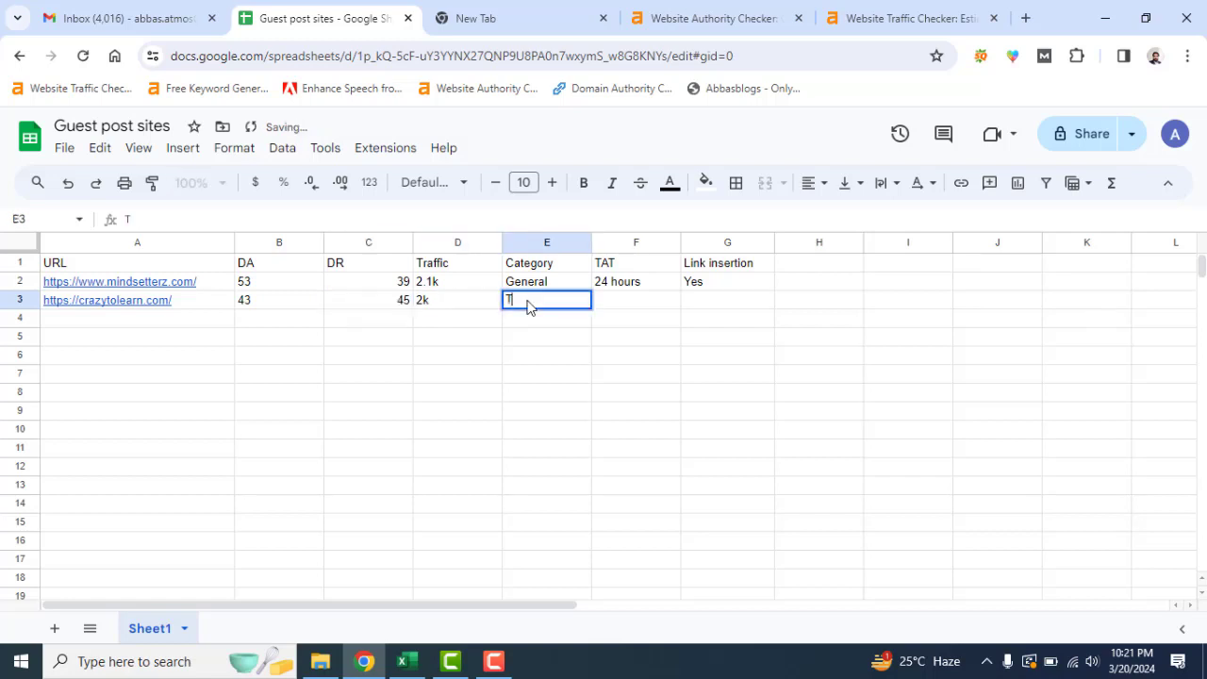
pyautogui.click(637, 302)
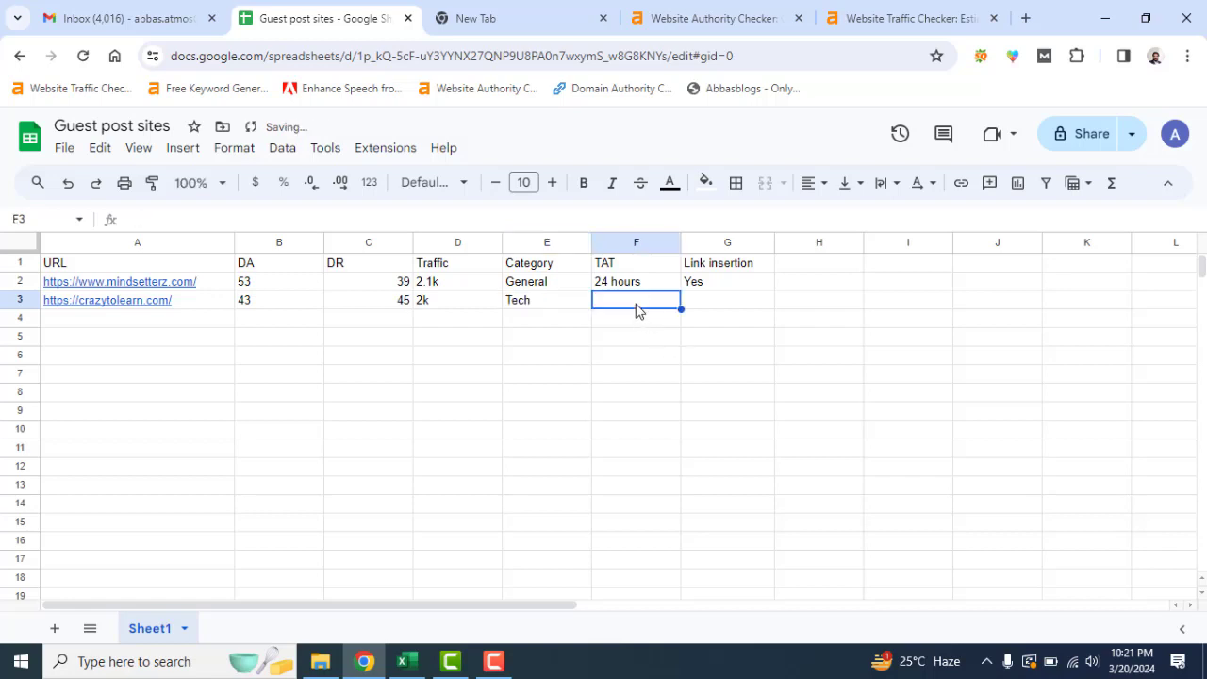
pyautogui.write('24 hou')
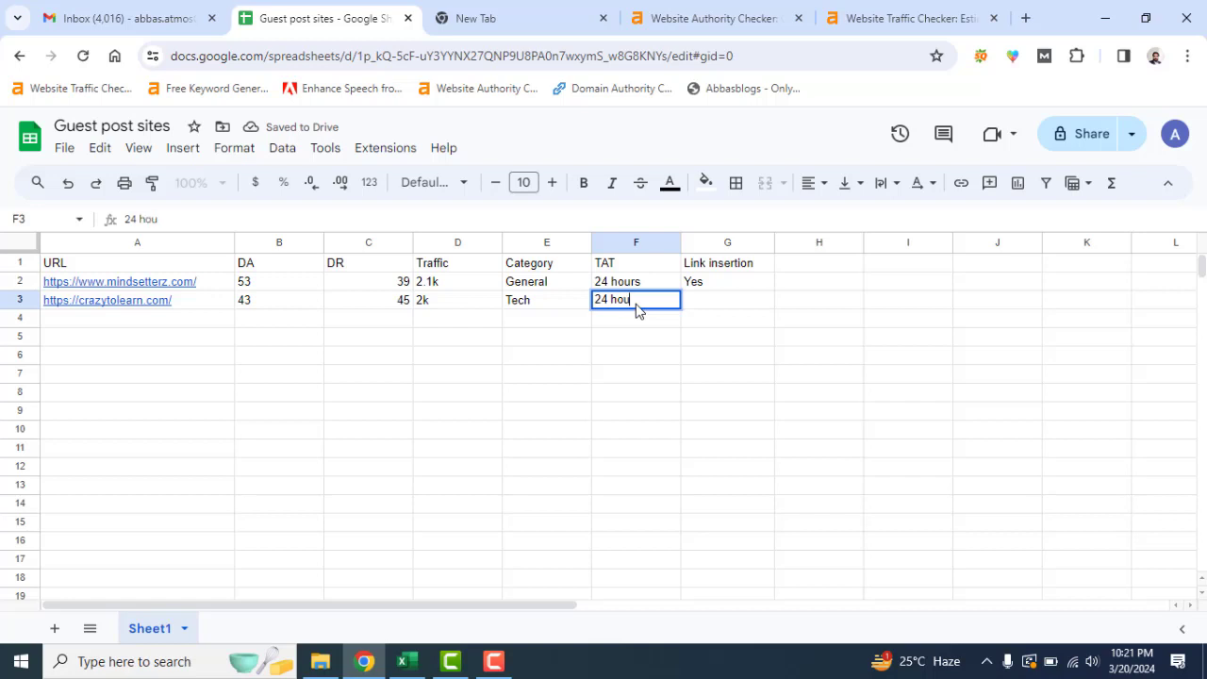
pyautogui.press('BackSpace')
pyautogui.press('BackSpace')
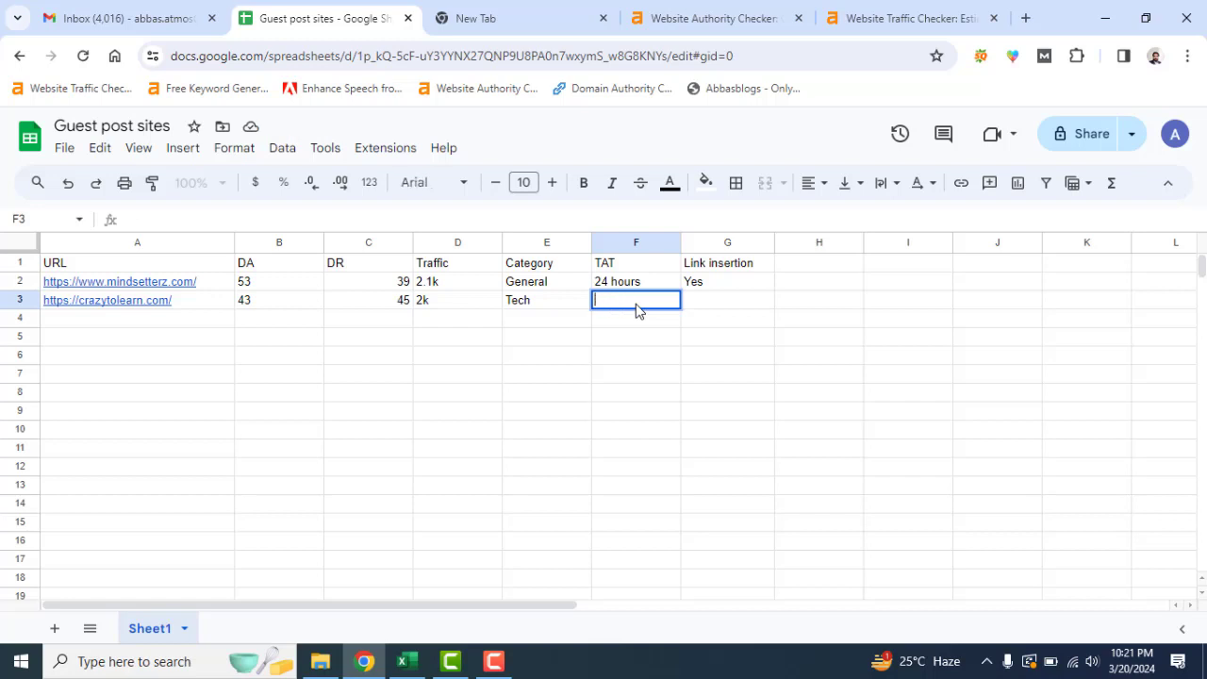
pyautogui.write('1 hours')
pyautogui.click(718, 302)
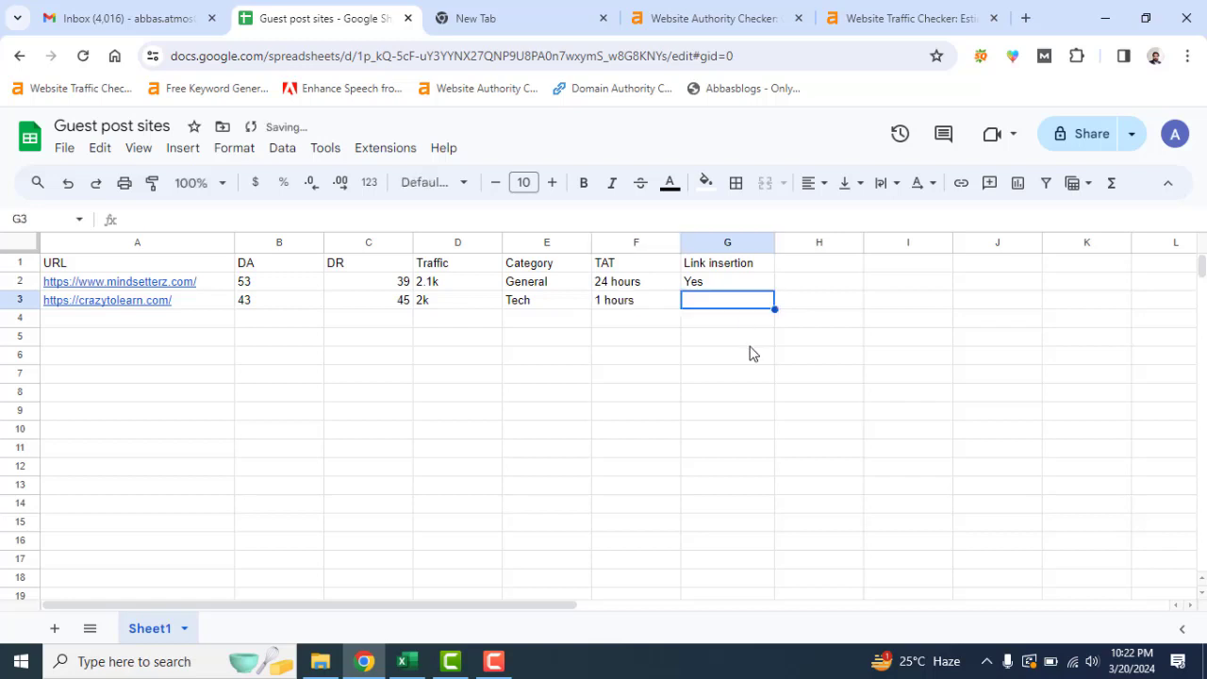
pyautogui.write('No')
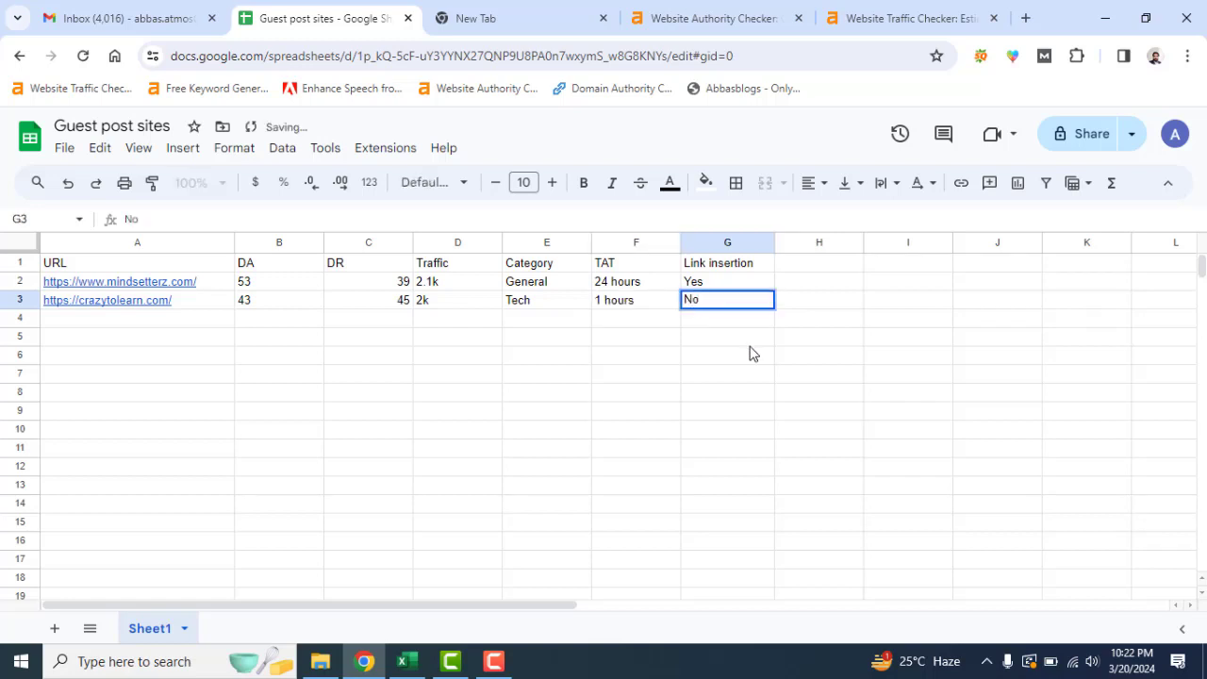
pyautogui.click(619, 413)
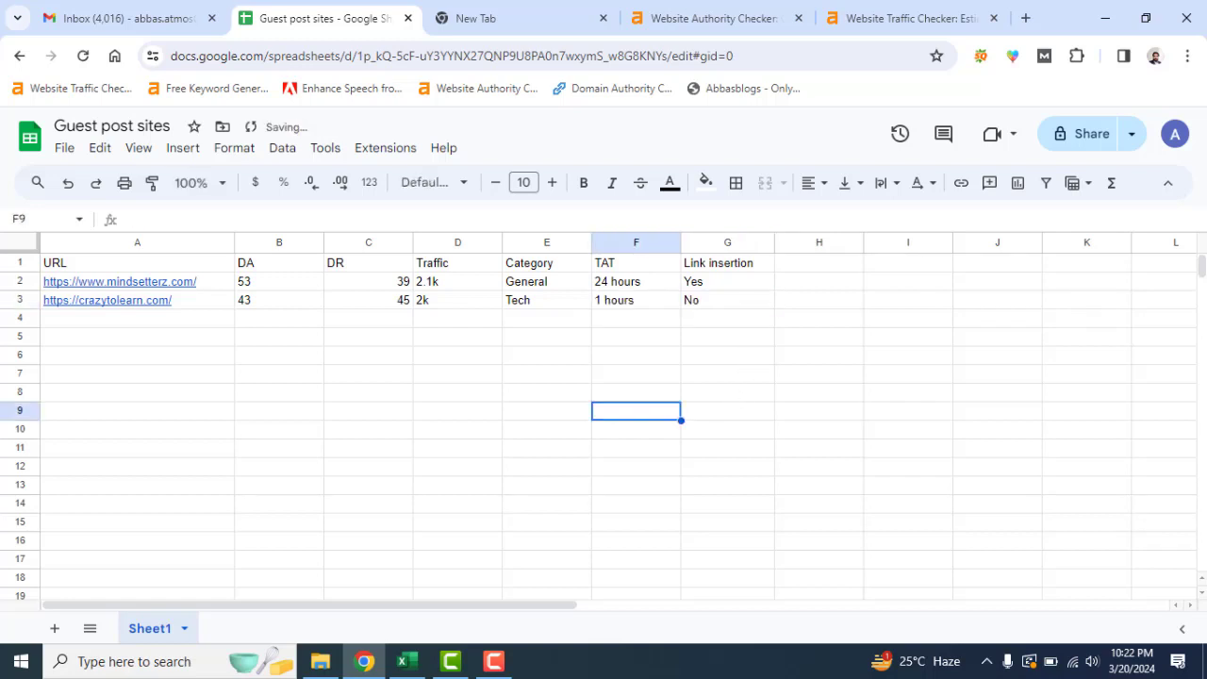
# Left-align the whole DR column.
pyautogui.click(388, 242)
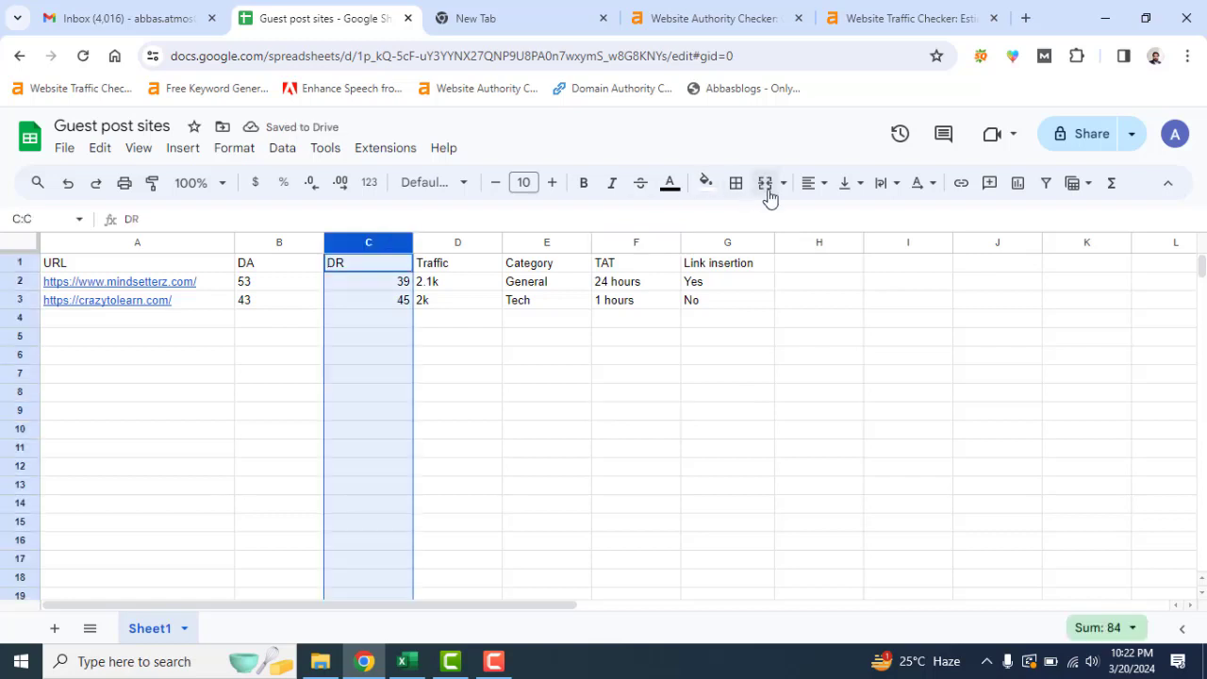
pyautogui.click(808, 184)
pyautogui.click(811, 218)
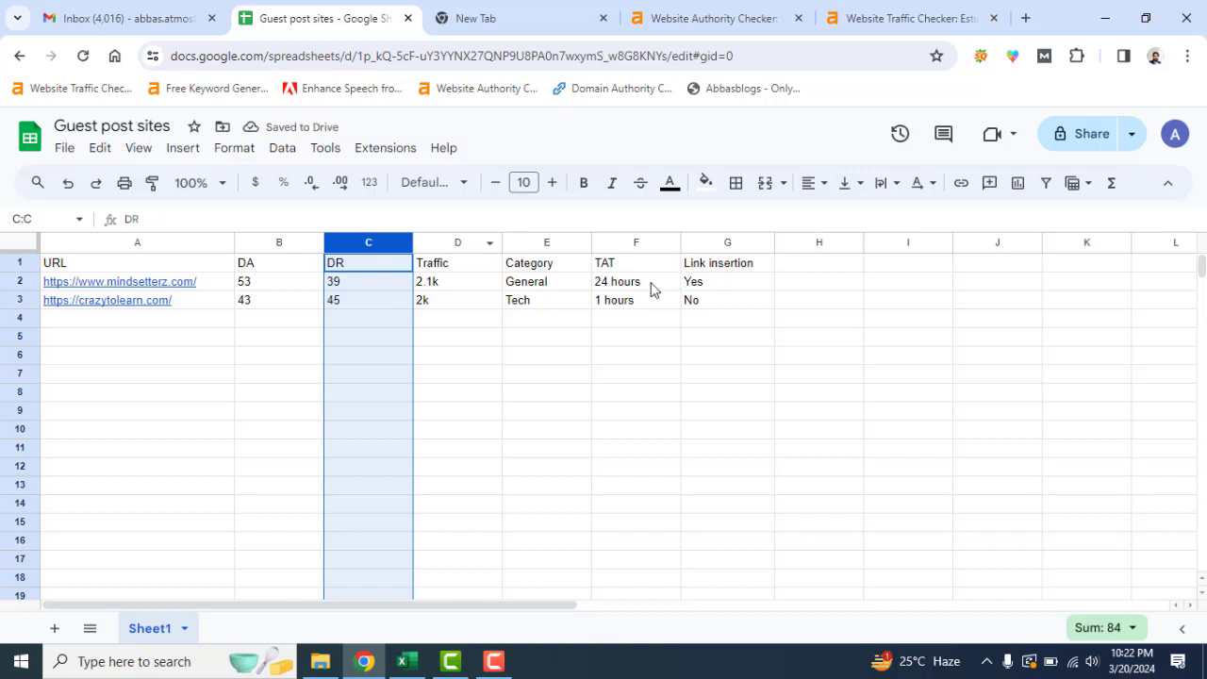
pyautogui.click(668, 413)
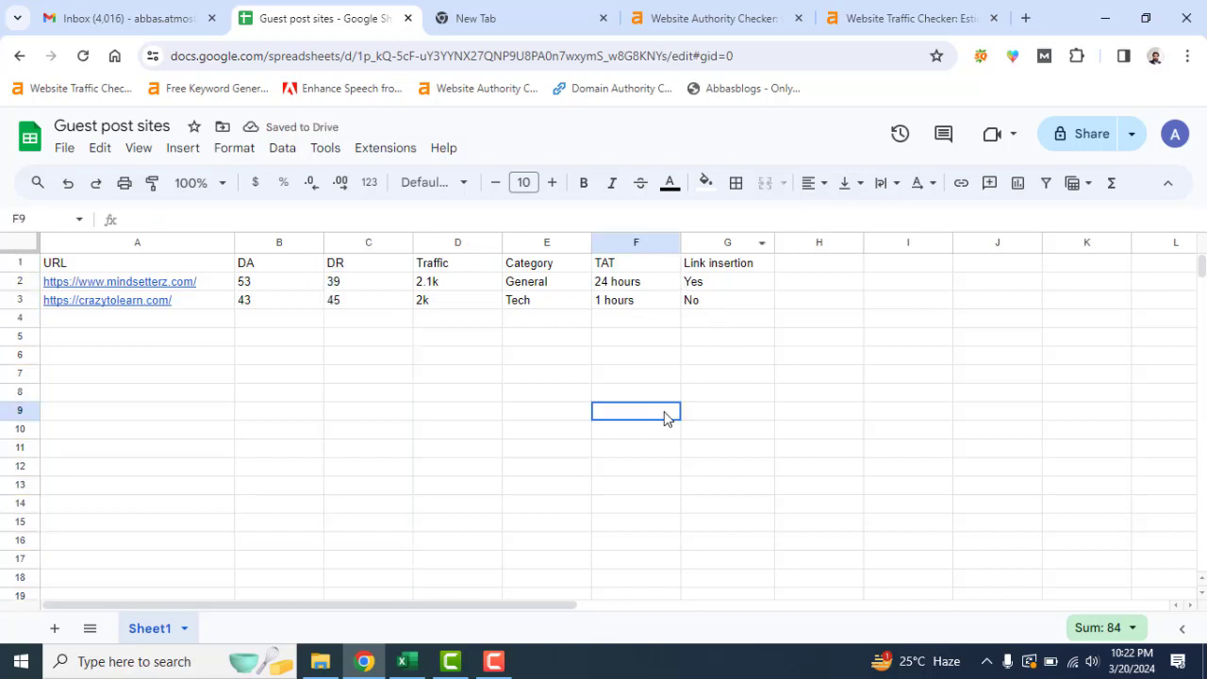
# Make the header row bold.
pyautogui.click(20, 262)
pyautogui.click(584, 186)
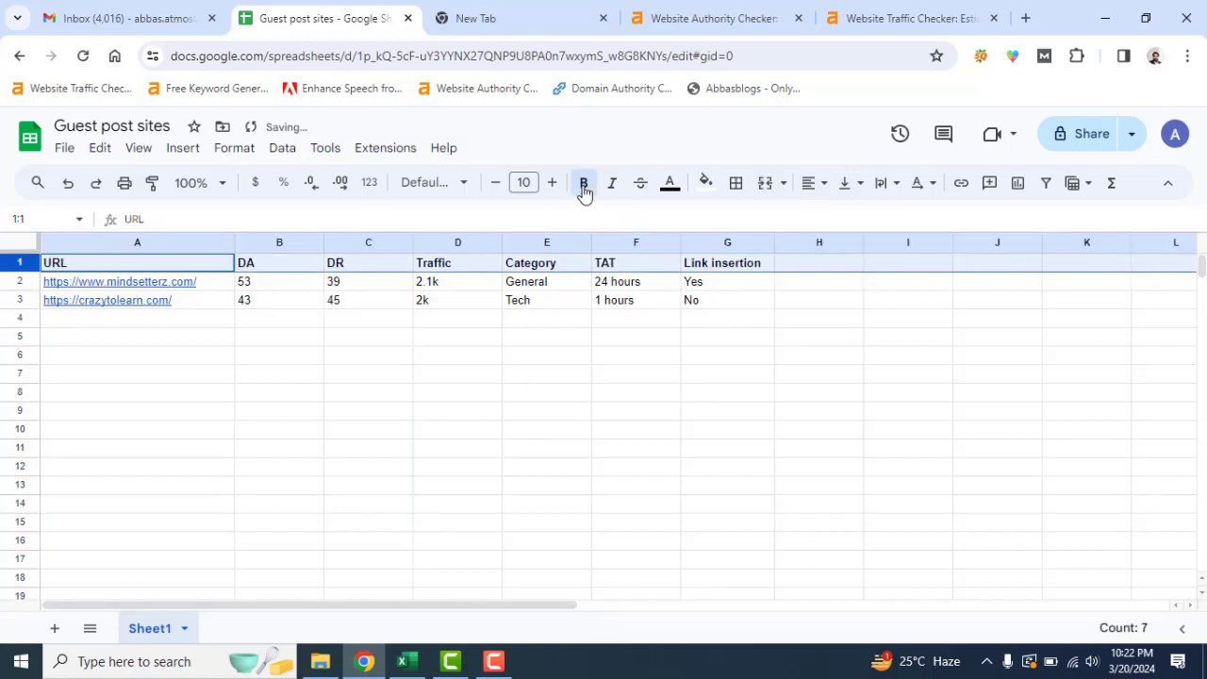
pyautogui.click(668, 413)
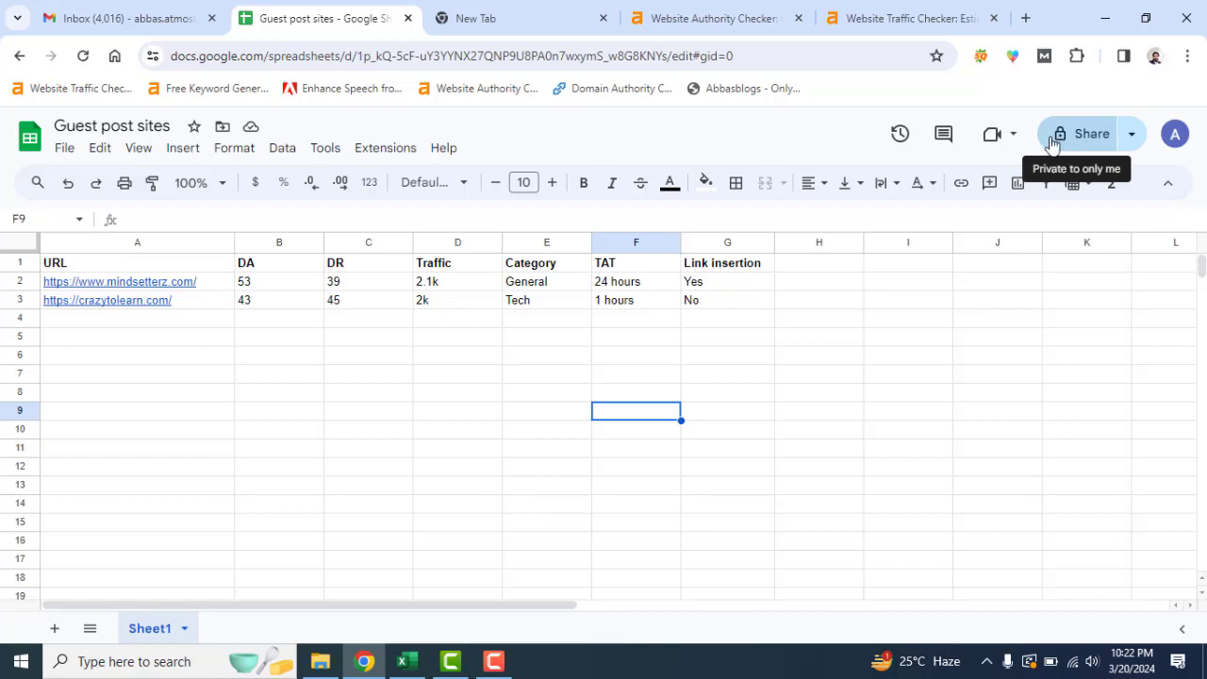
# Share the spreadsheet with general access set to Anyone with the link, keeping the Viewer role.
pyautogui.click(1135, 142)
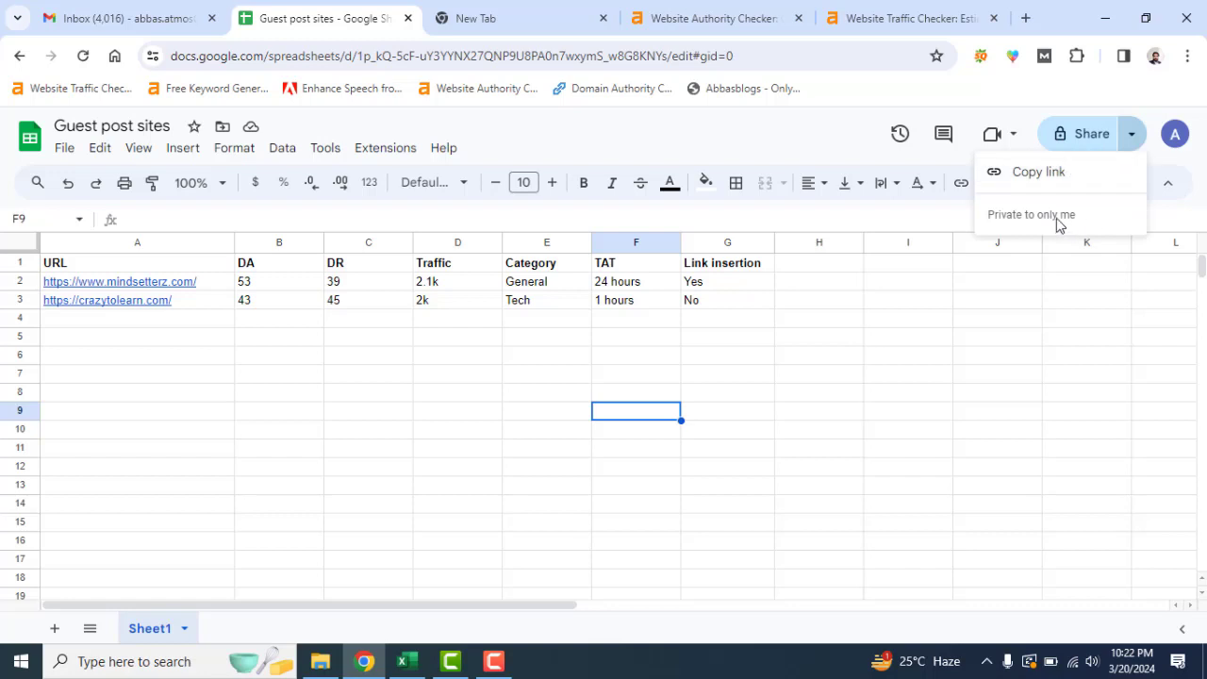
pyautogui.click(1086, 137)
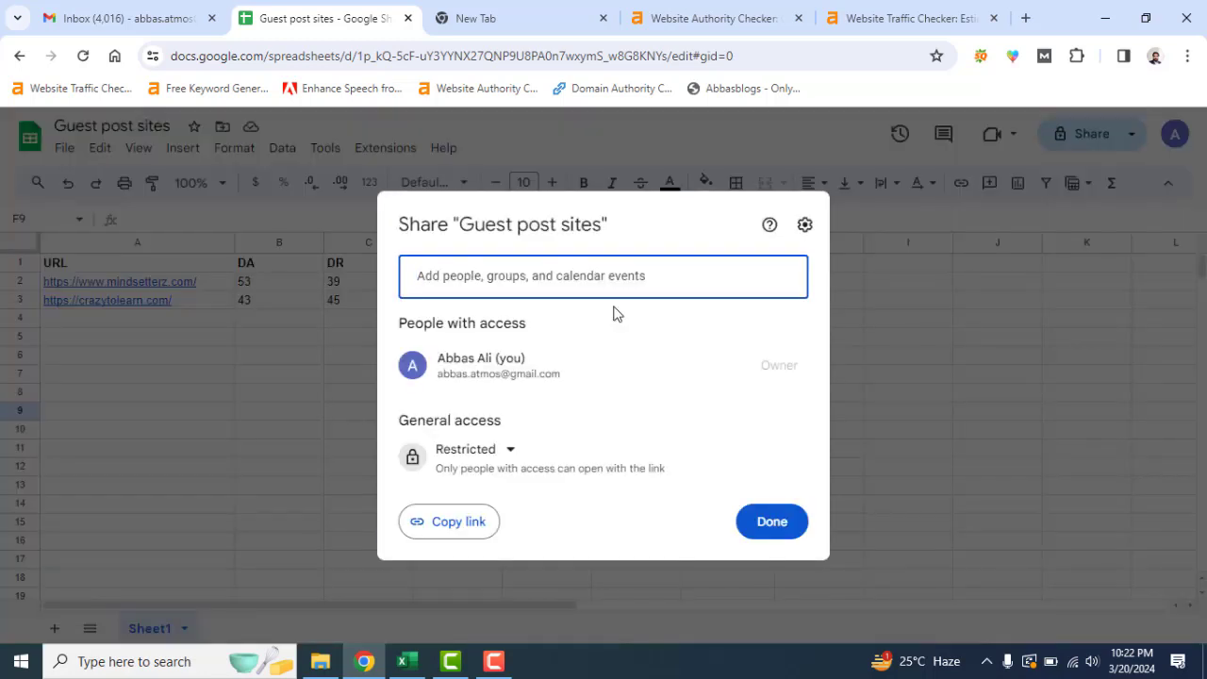
pyautogui.click(512, 452)
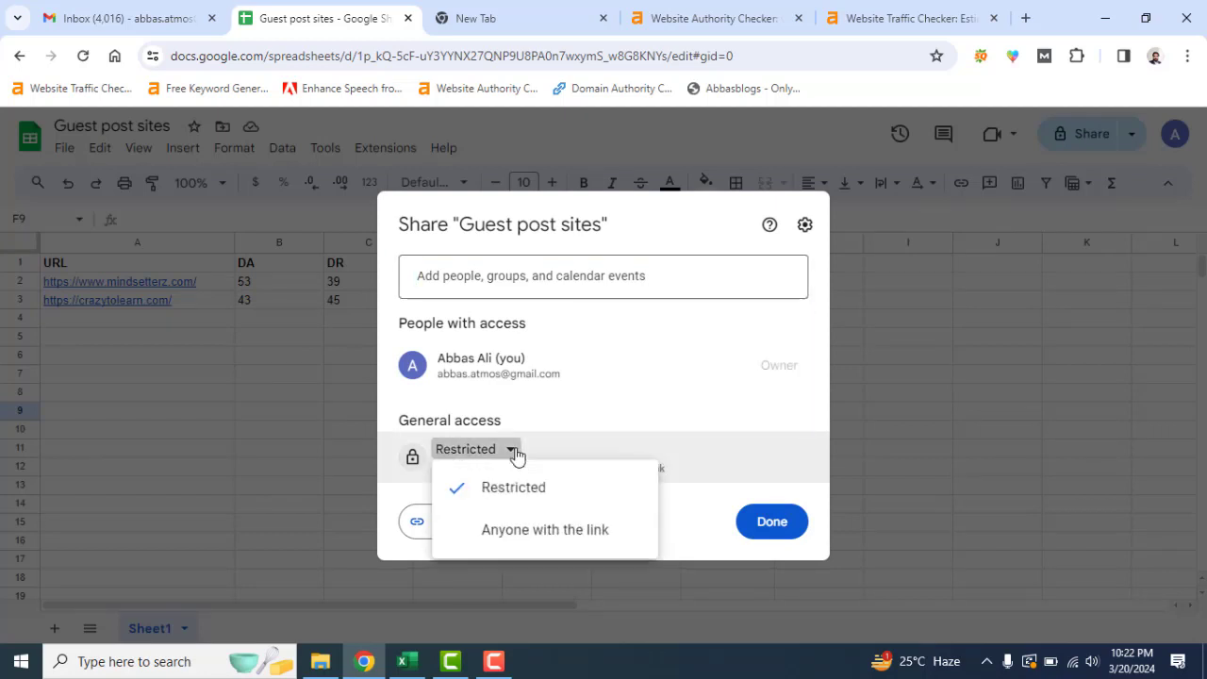
pyautogui.click(566, 536)
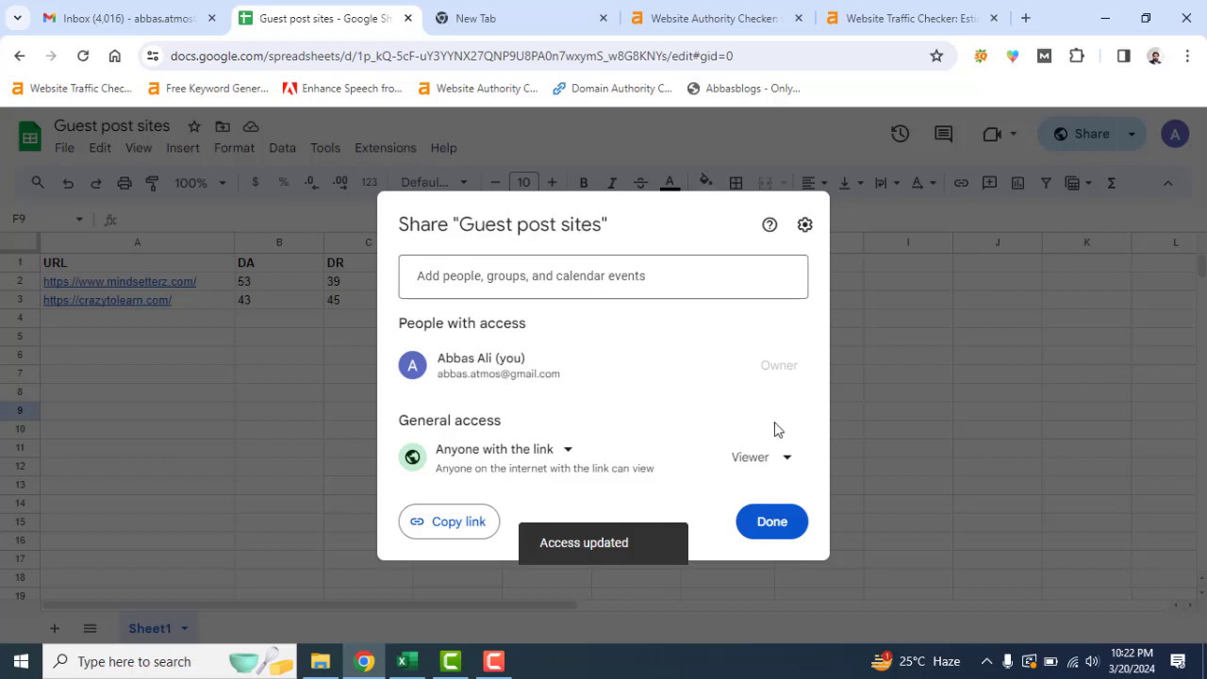
pyautogui.click(787, 460)
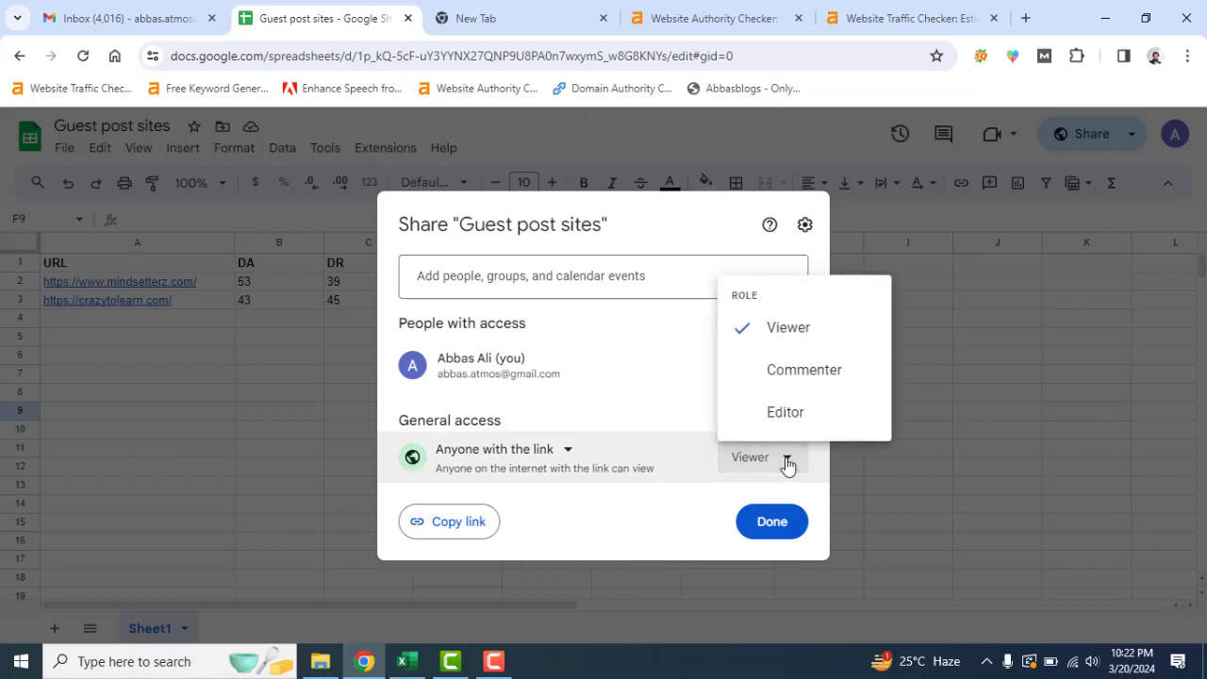
pyautogui.click(787, 460)
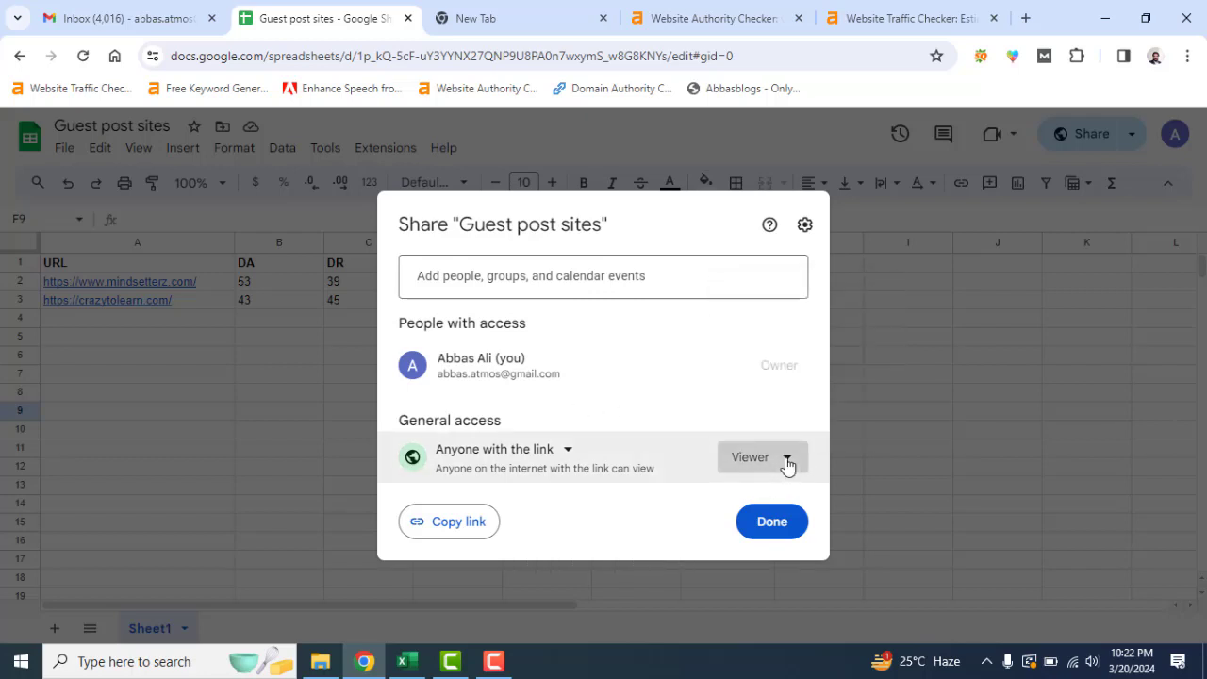
pyautogui.click(763, 524)
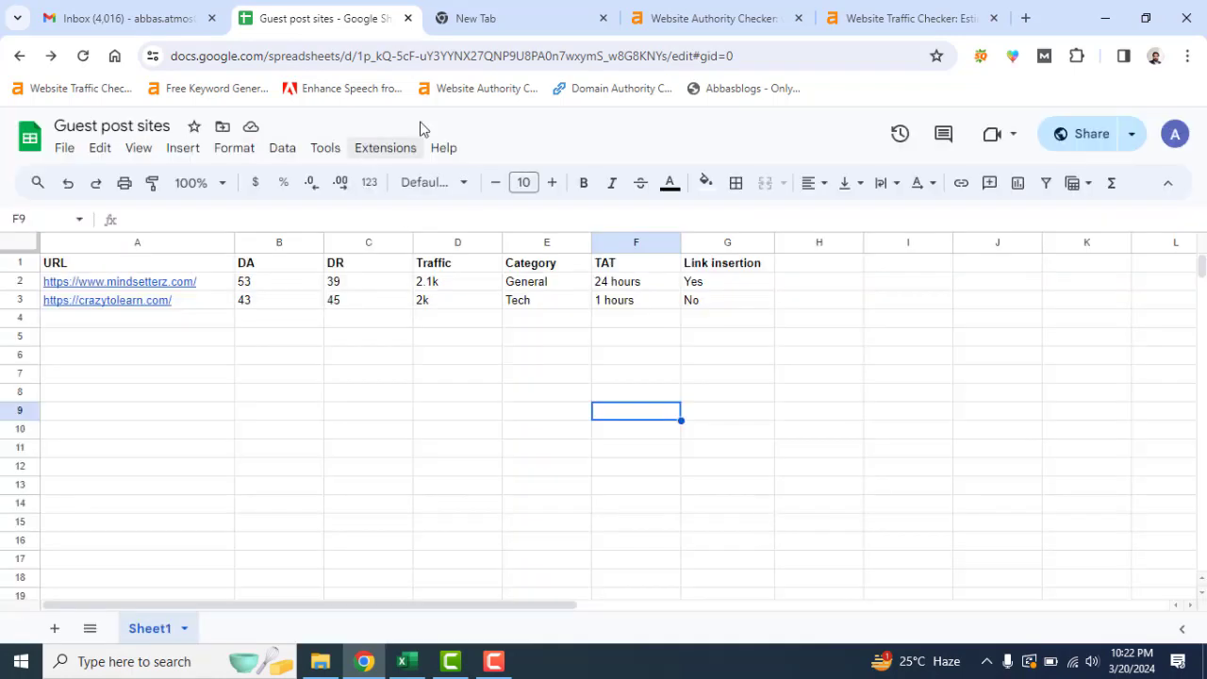
# Copy the spreadsheet's web address and open it in a new browser tab to check the shared link.
pyautogui.click(411, 56)
pyautogui.hotkey('ctrl', 'c')
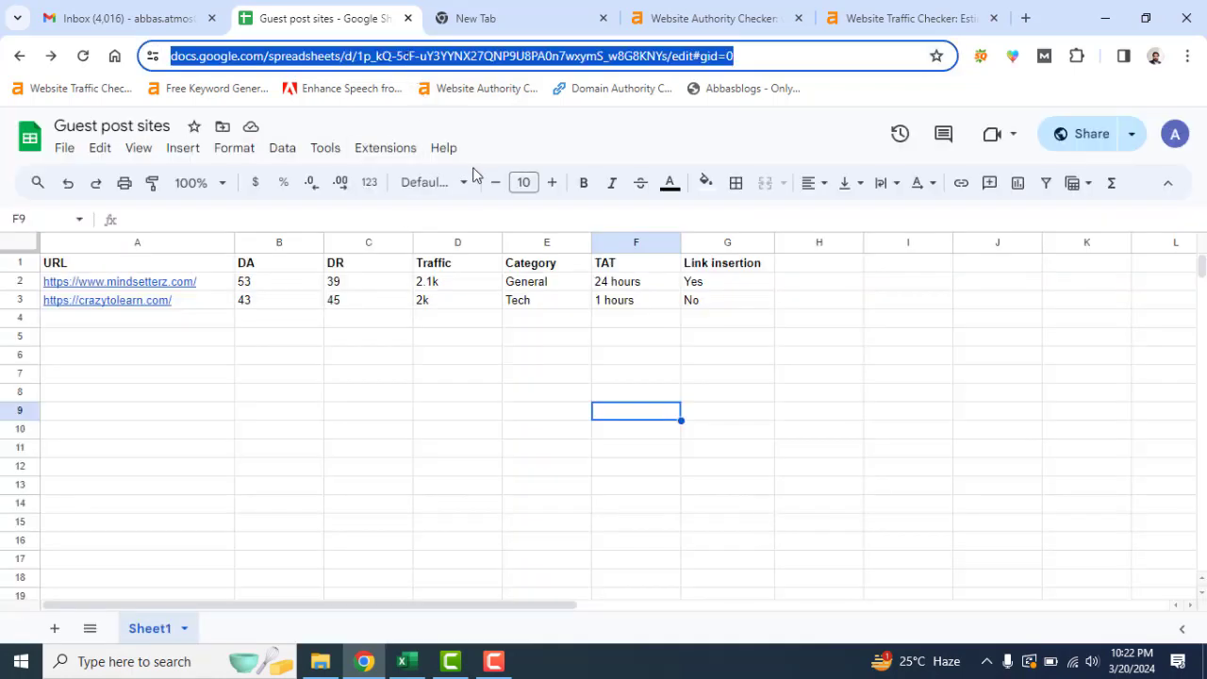
pyautogui.press('super+d')
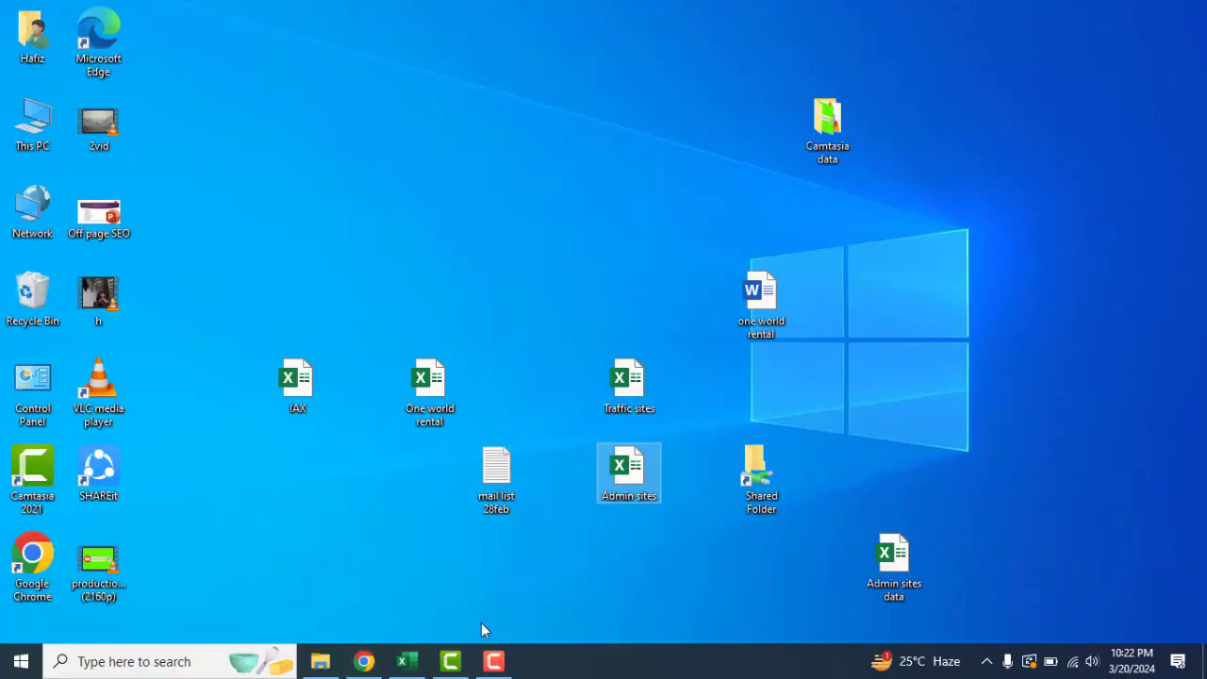
pyautogui.click(405, 661)
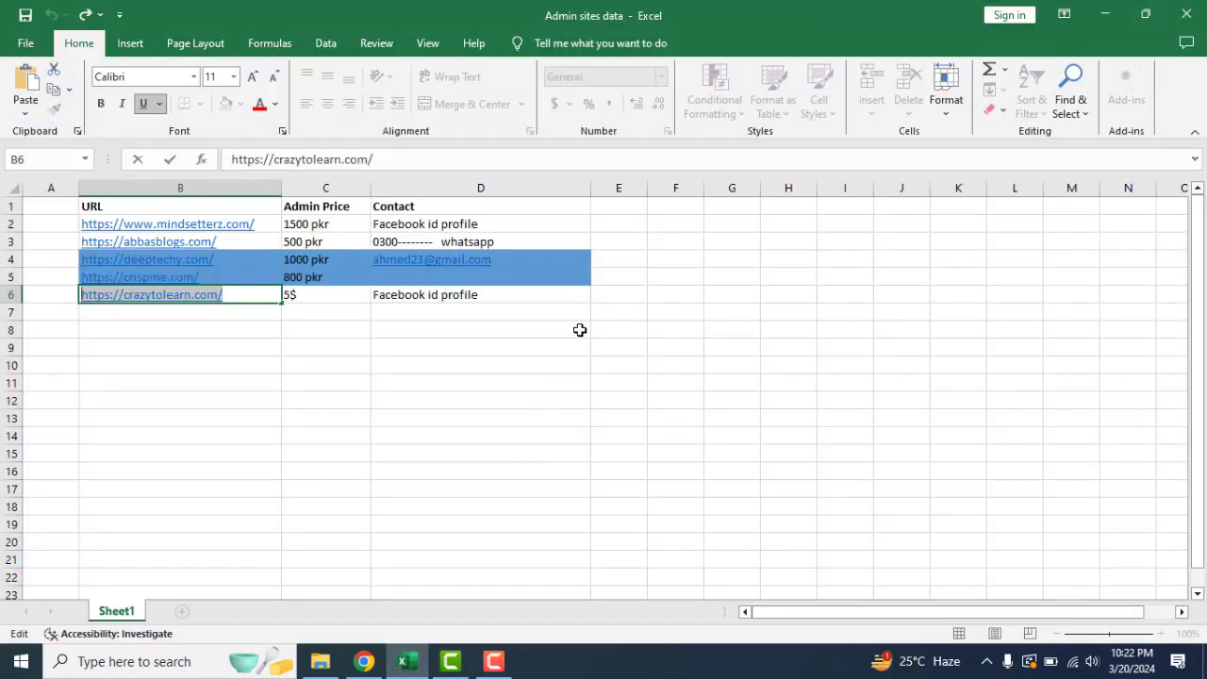
pyautogui.hotkey('alt', 'Tab')
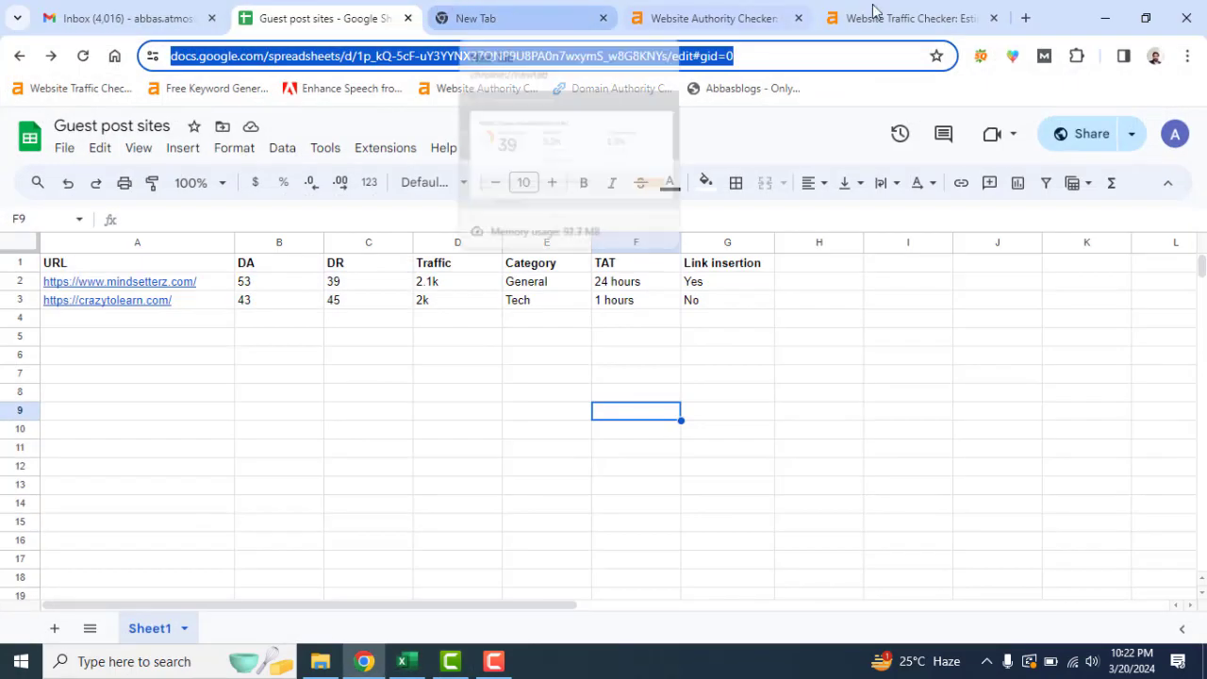
pyautogui.click(1025, 18)
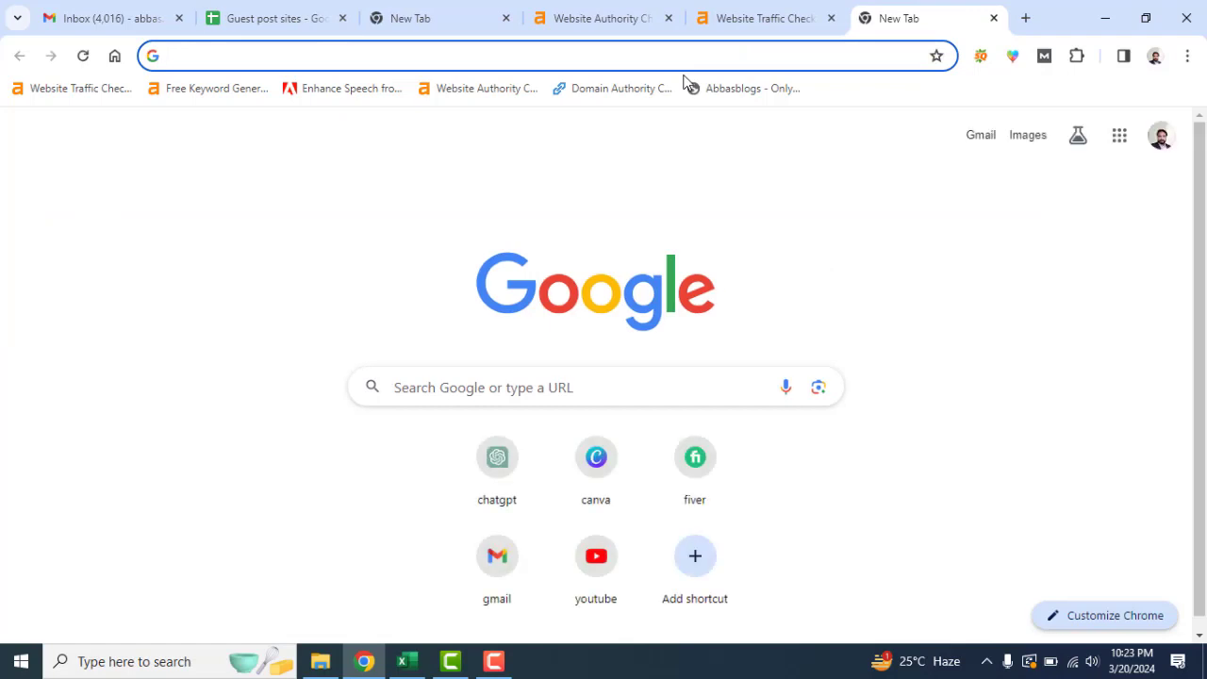
pyautogui.hotkey('ctrl', 'v')
pyautogui.press('Return')
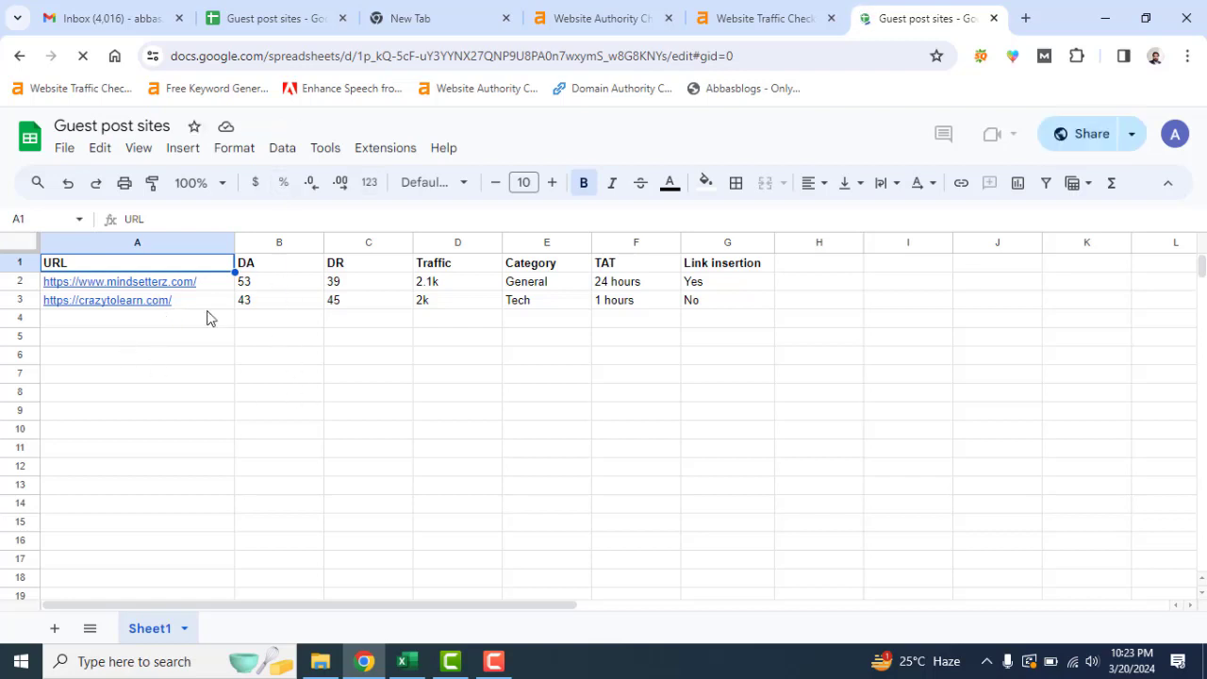
# Close the website traffic and authority checker tabs, the duplicate spreadsheet tab and the empty new tab, keeping the original spreadsheet open.
pyautogui.click(762, 11)
pyautogui.click(831, 18)
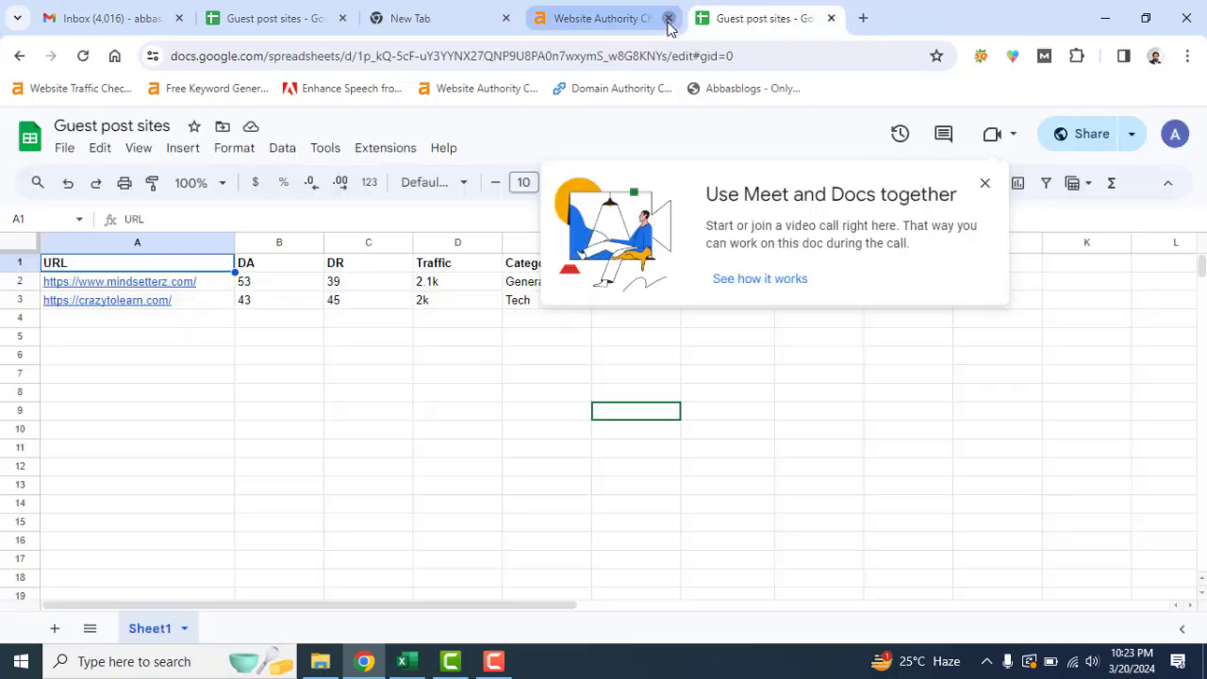
pyautogui.click(669, 17)
pyautogui.click(669, 18)
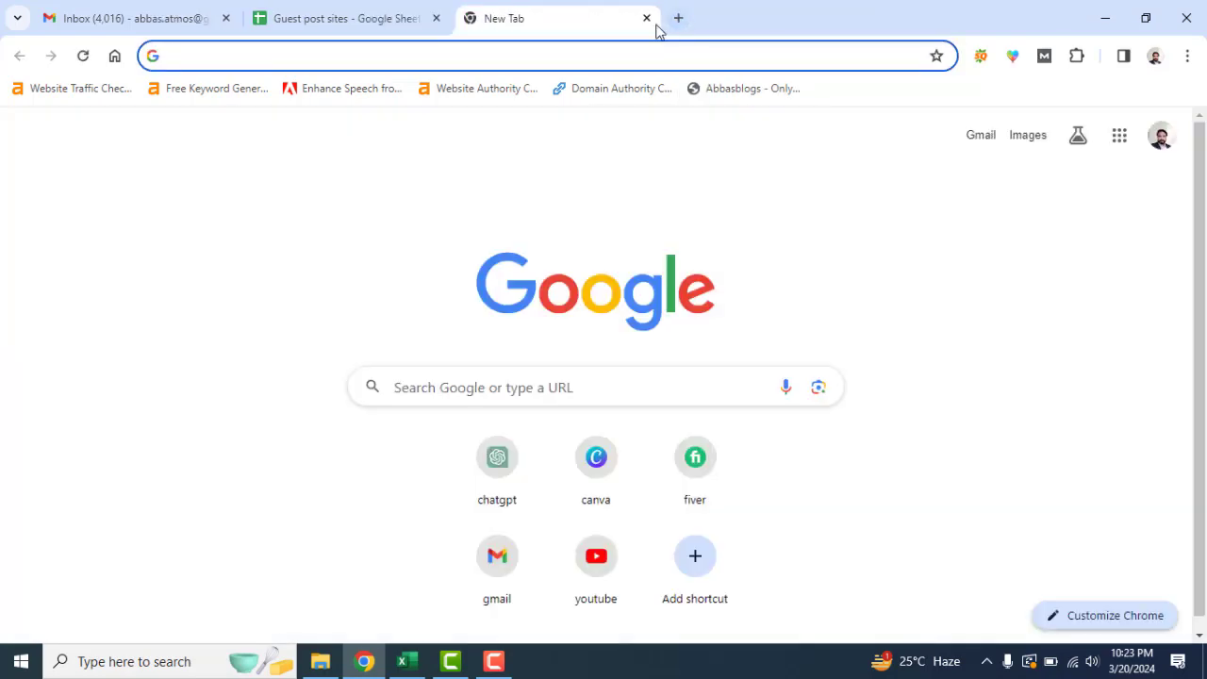
pyautogui.click(645, 18)
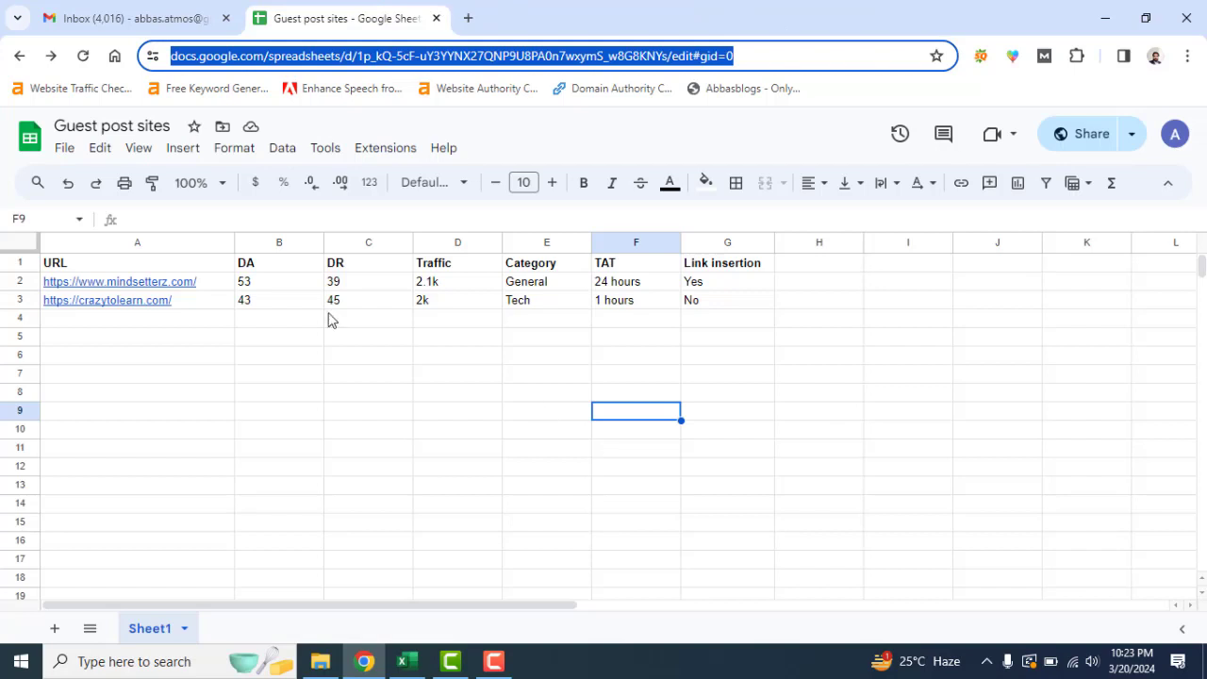